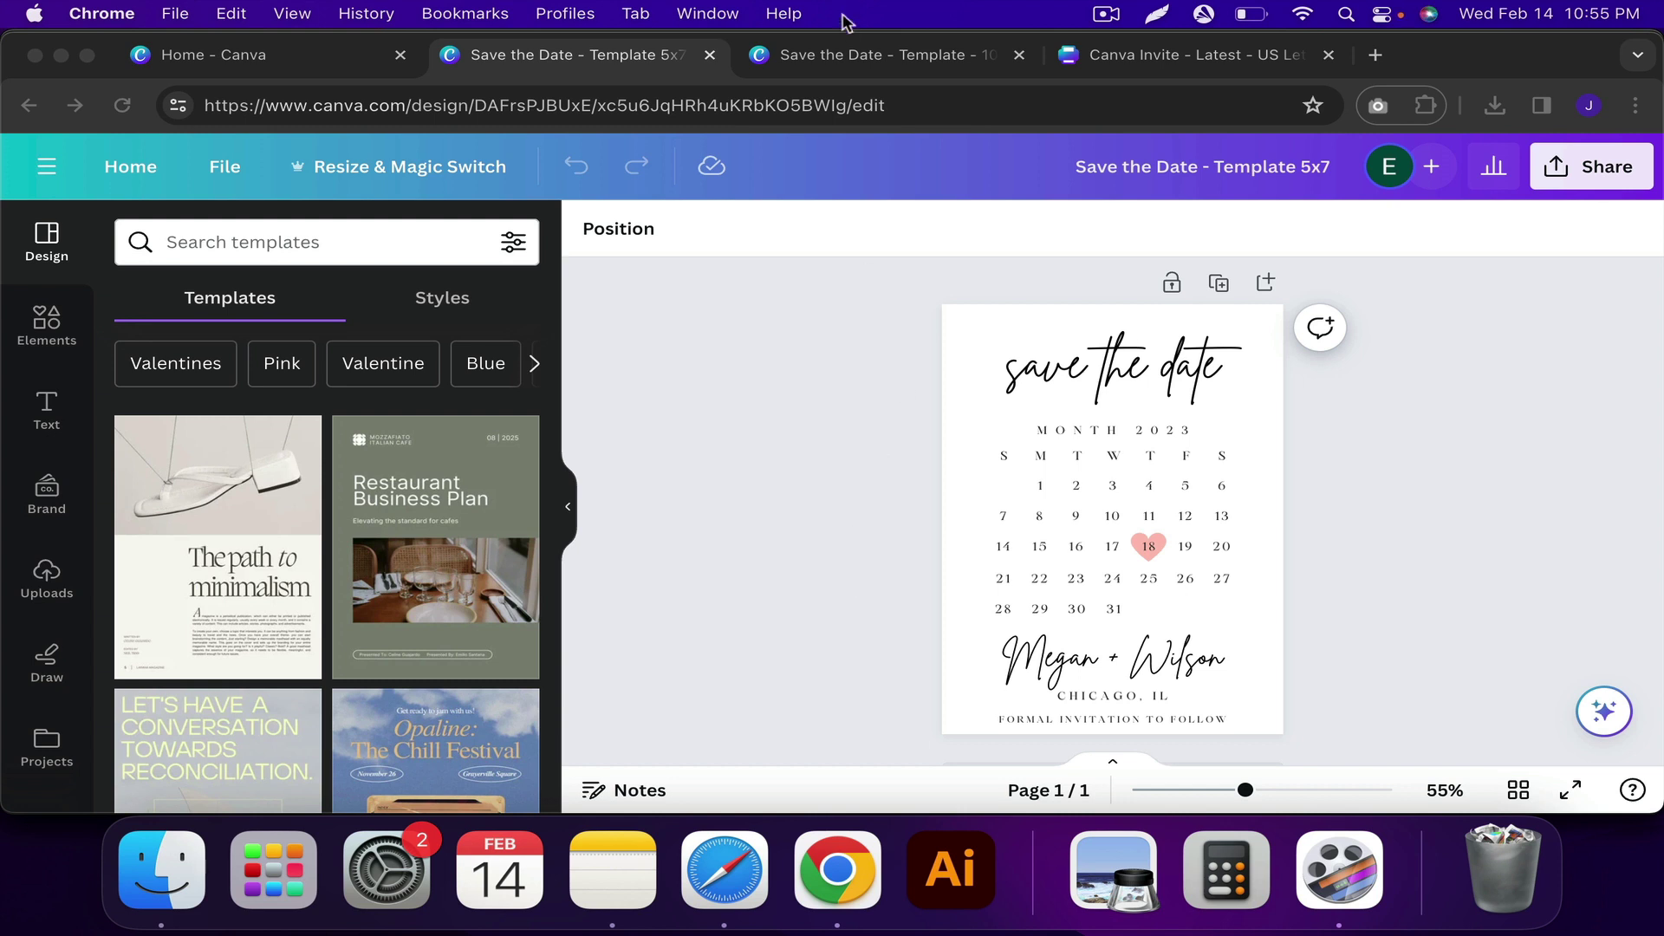
- Create a new US Letter portrait document from the Canva home page
click(846, 50)
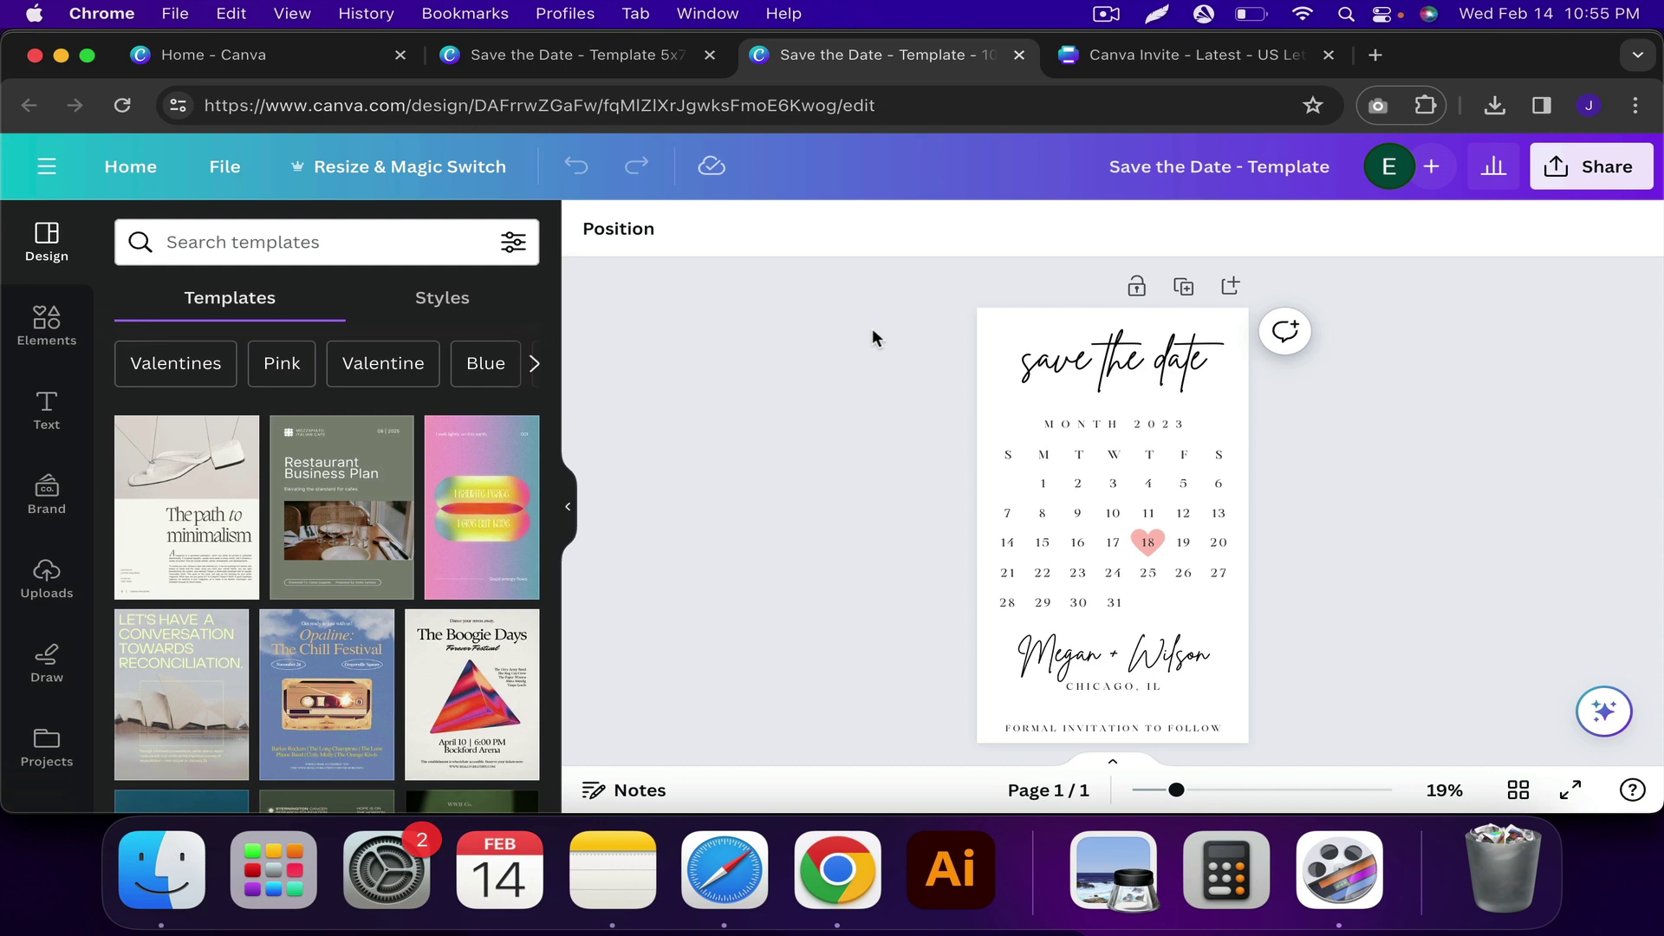
click(320, 62)
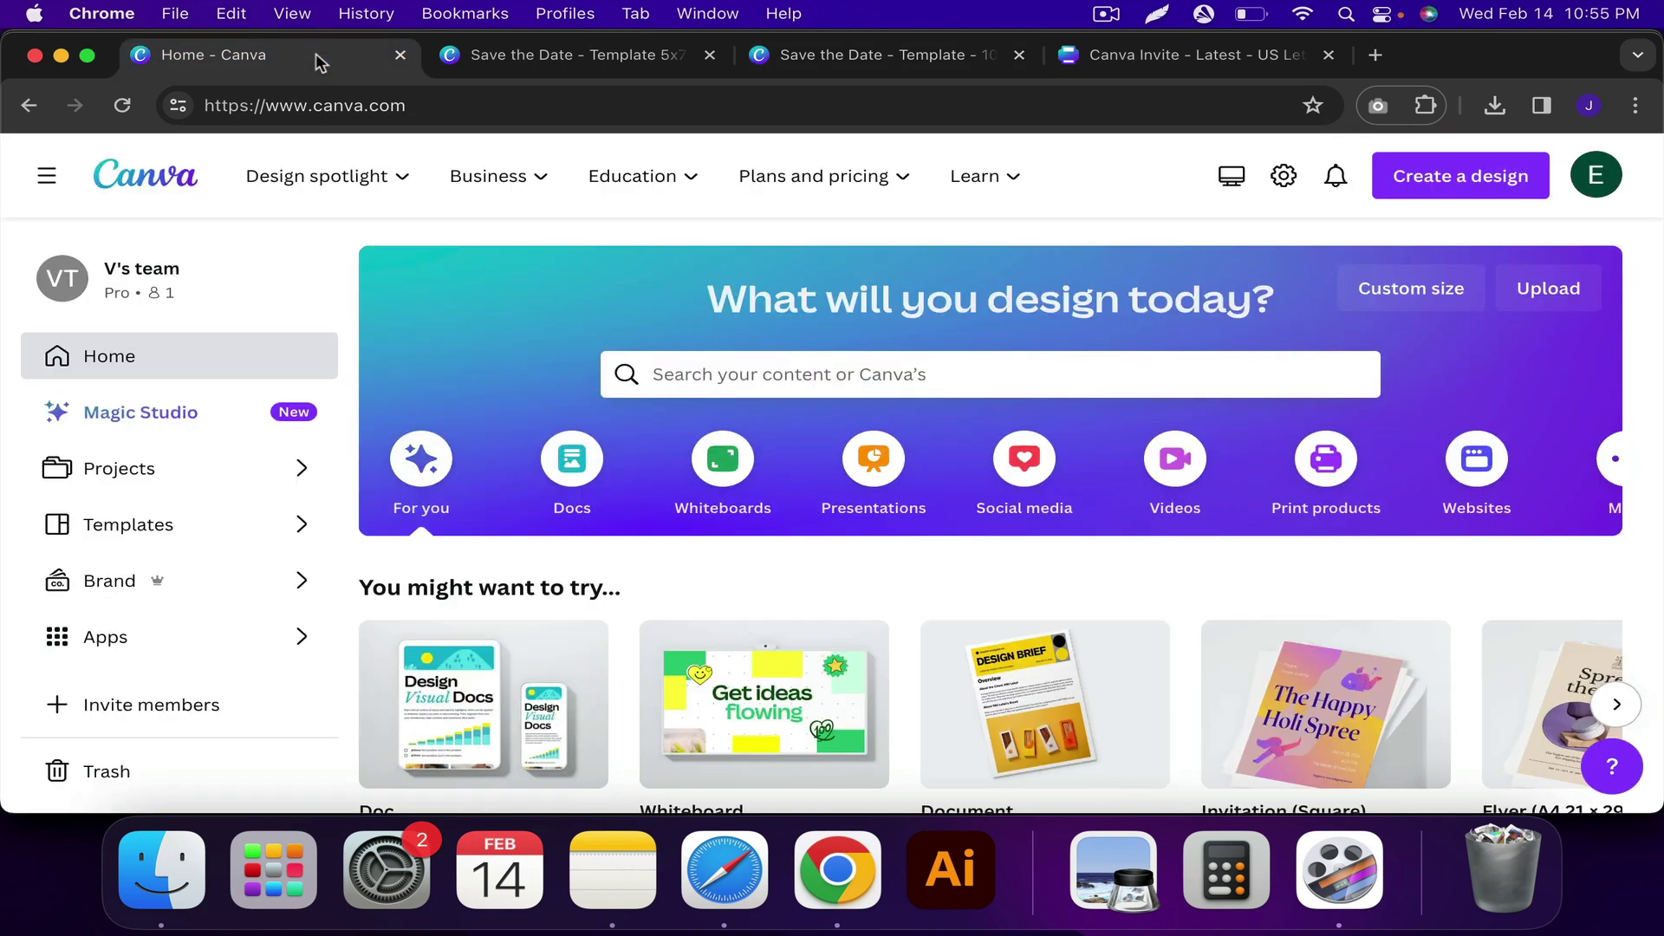
click(1448, 175)
scroll(1299, 539, down, 5)
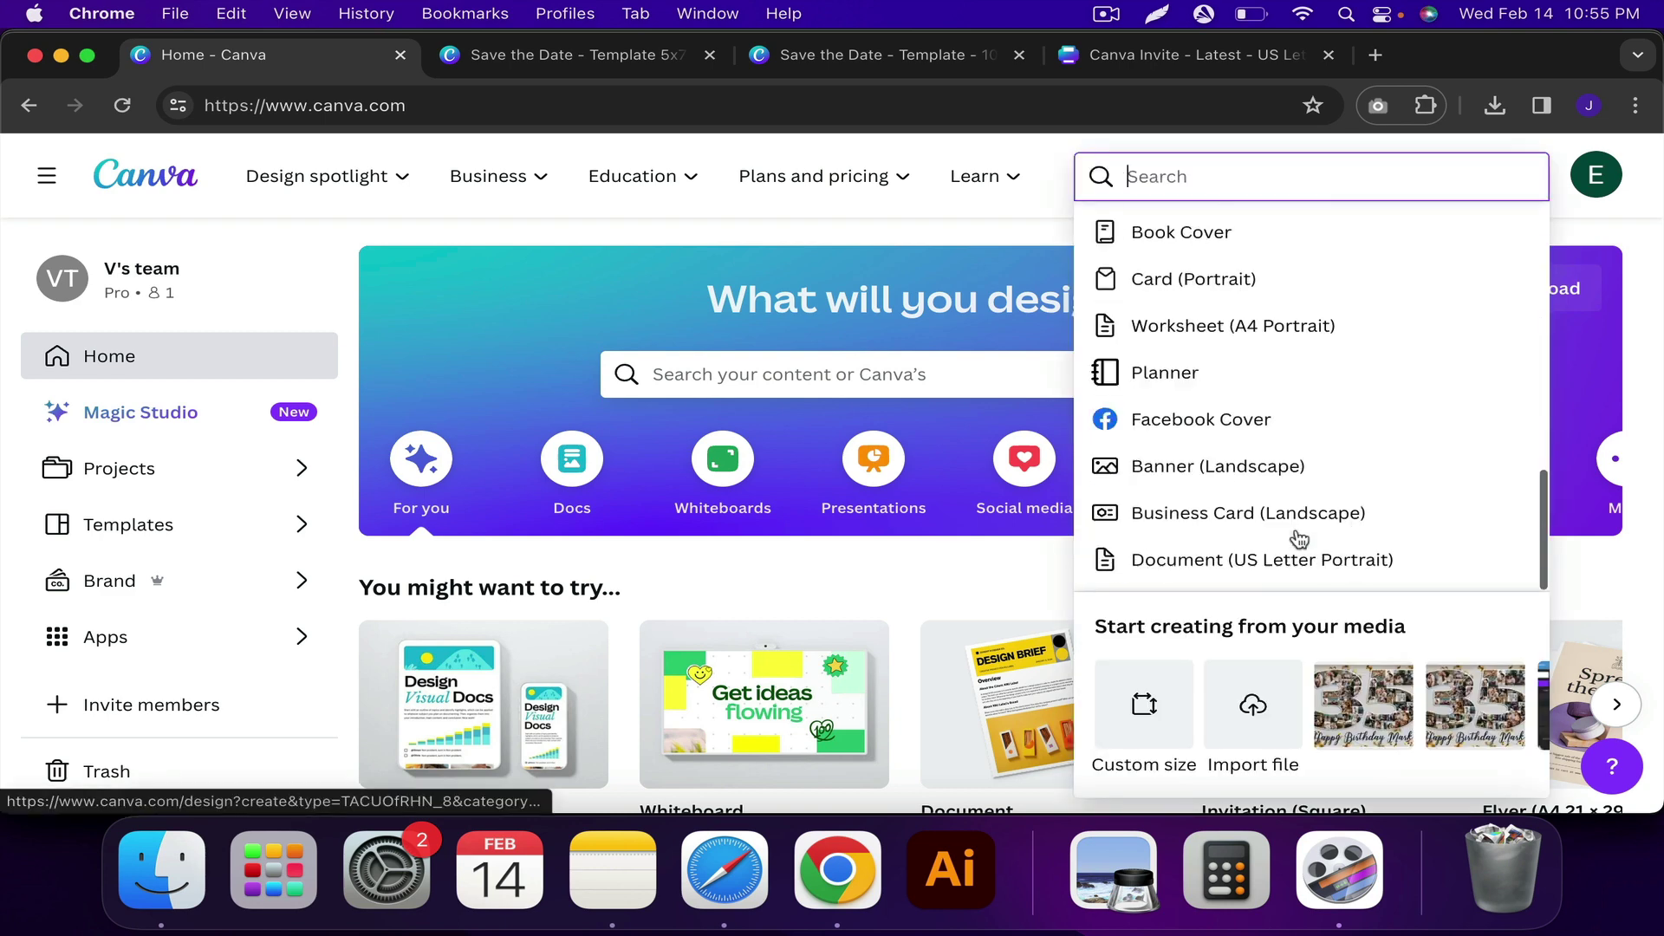
click(1212, 562)
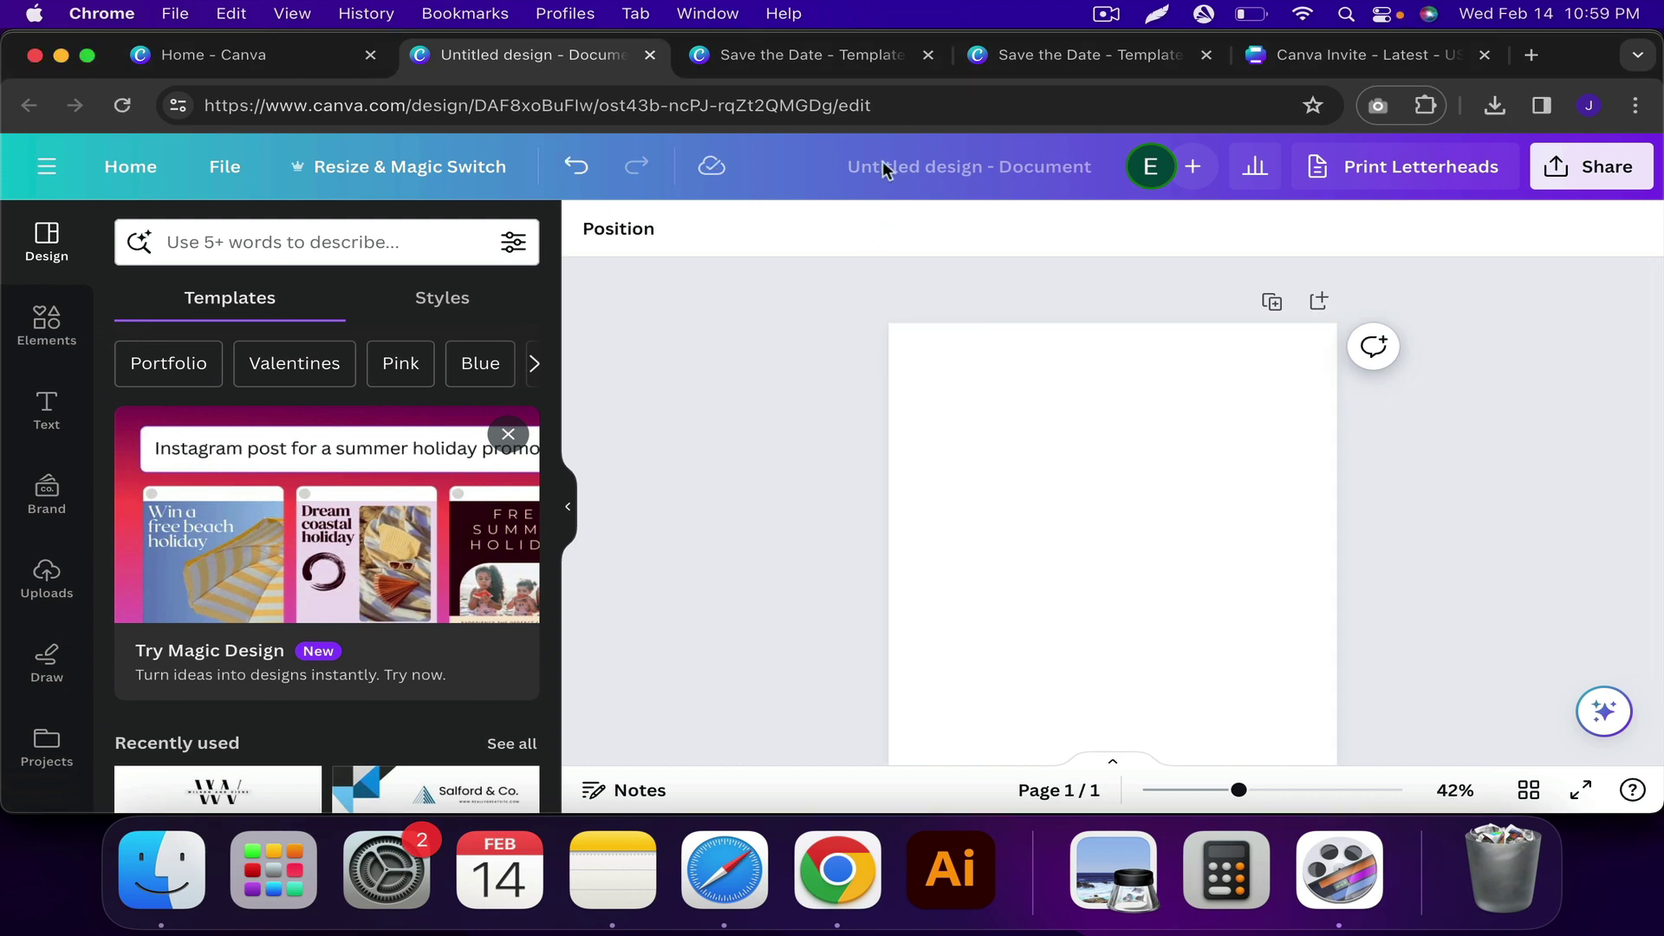
- Rename the untitled design as "Invitation"
click(894, 166)
key(BackSpace)
text(In)
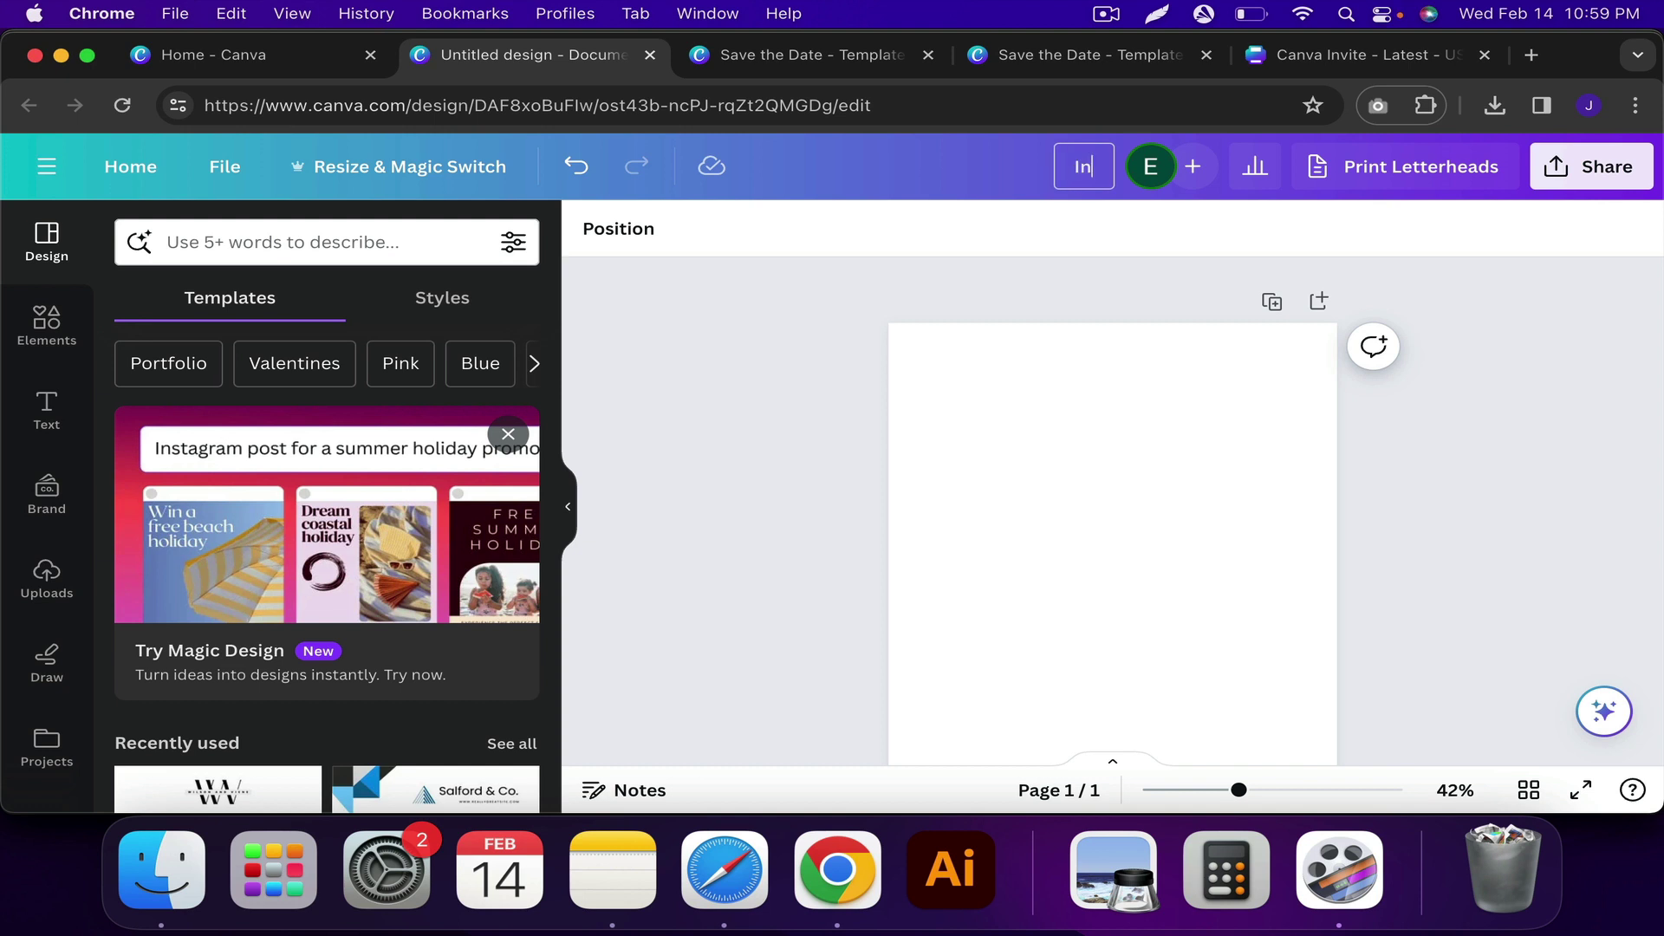
text(vitation)
key(Return)
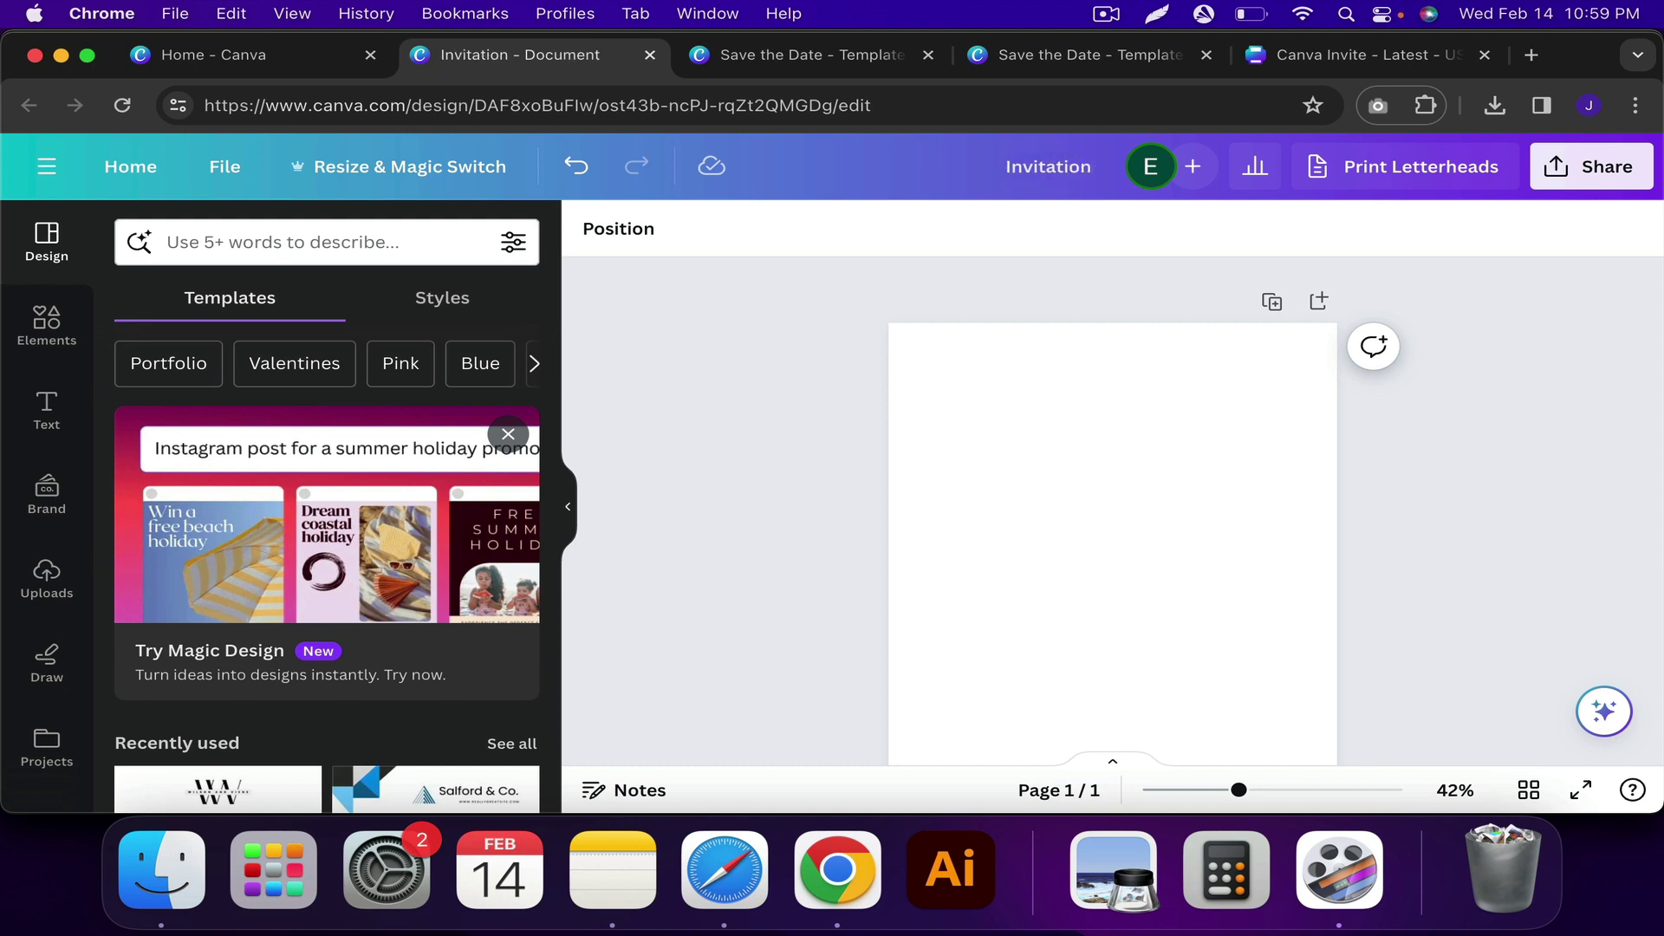
- Search the templates for "Thank you" and apply the Brown Rustic Illustrative Abstract Thank You template to the blank page
click(991, 351)
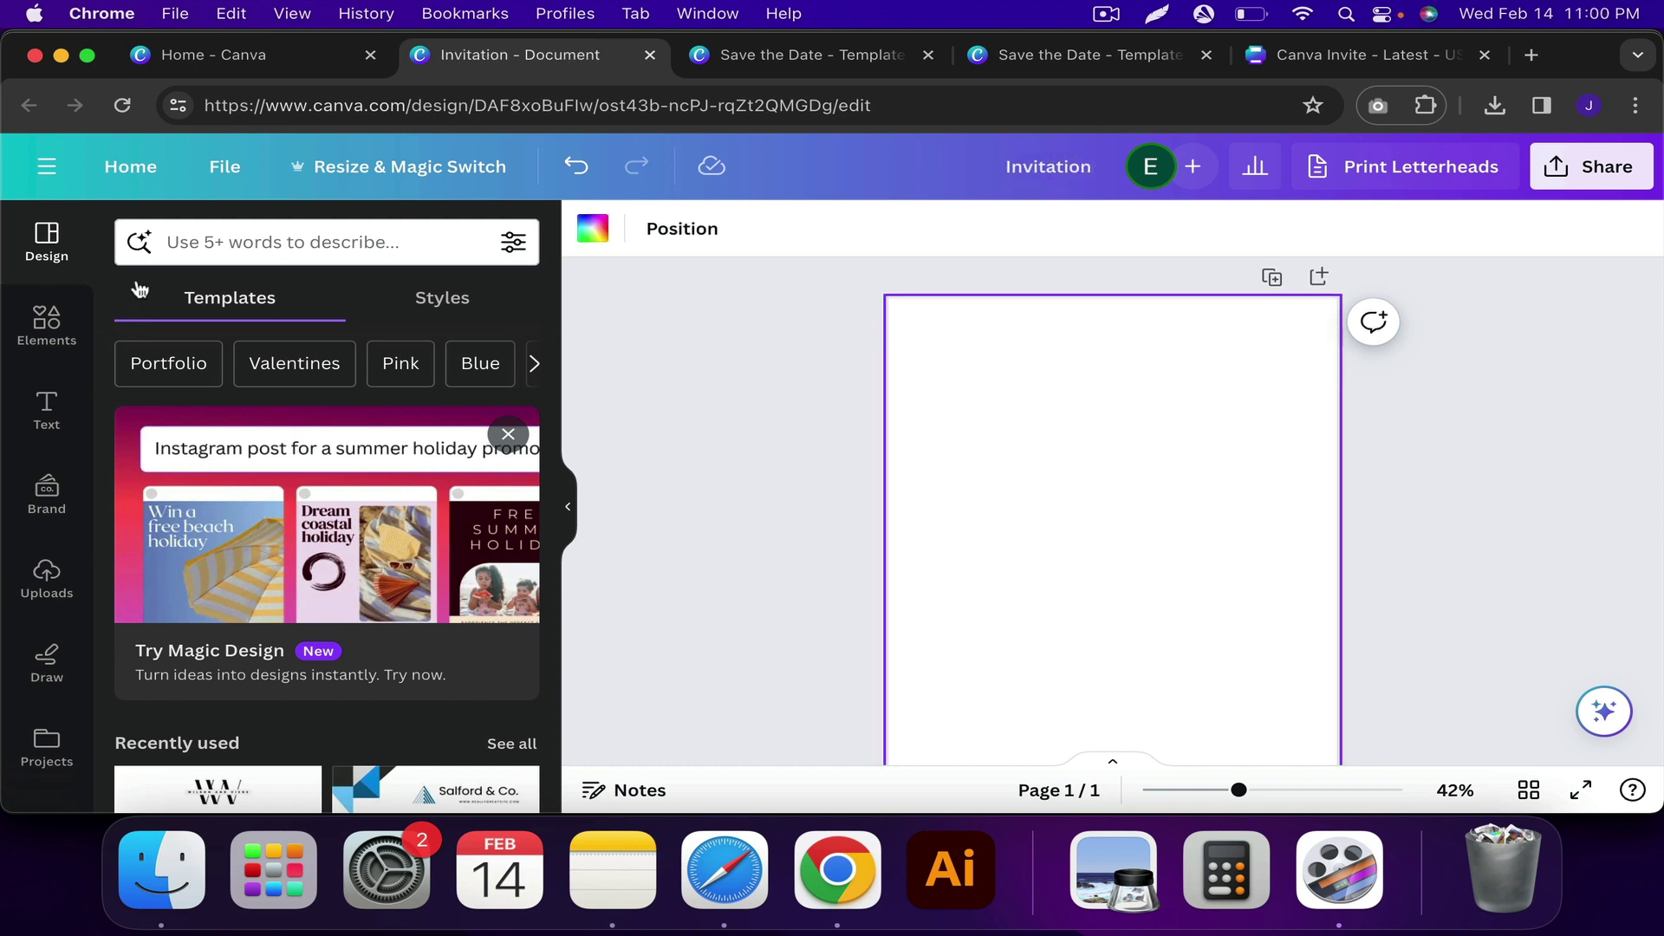
click(215, 227)
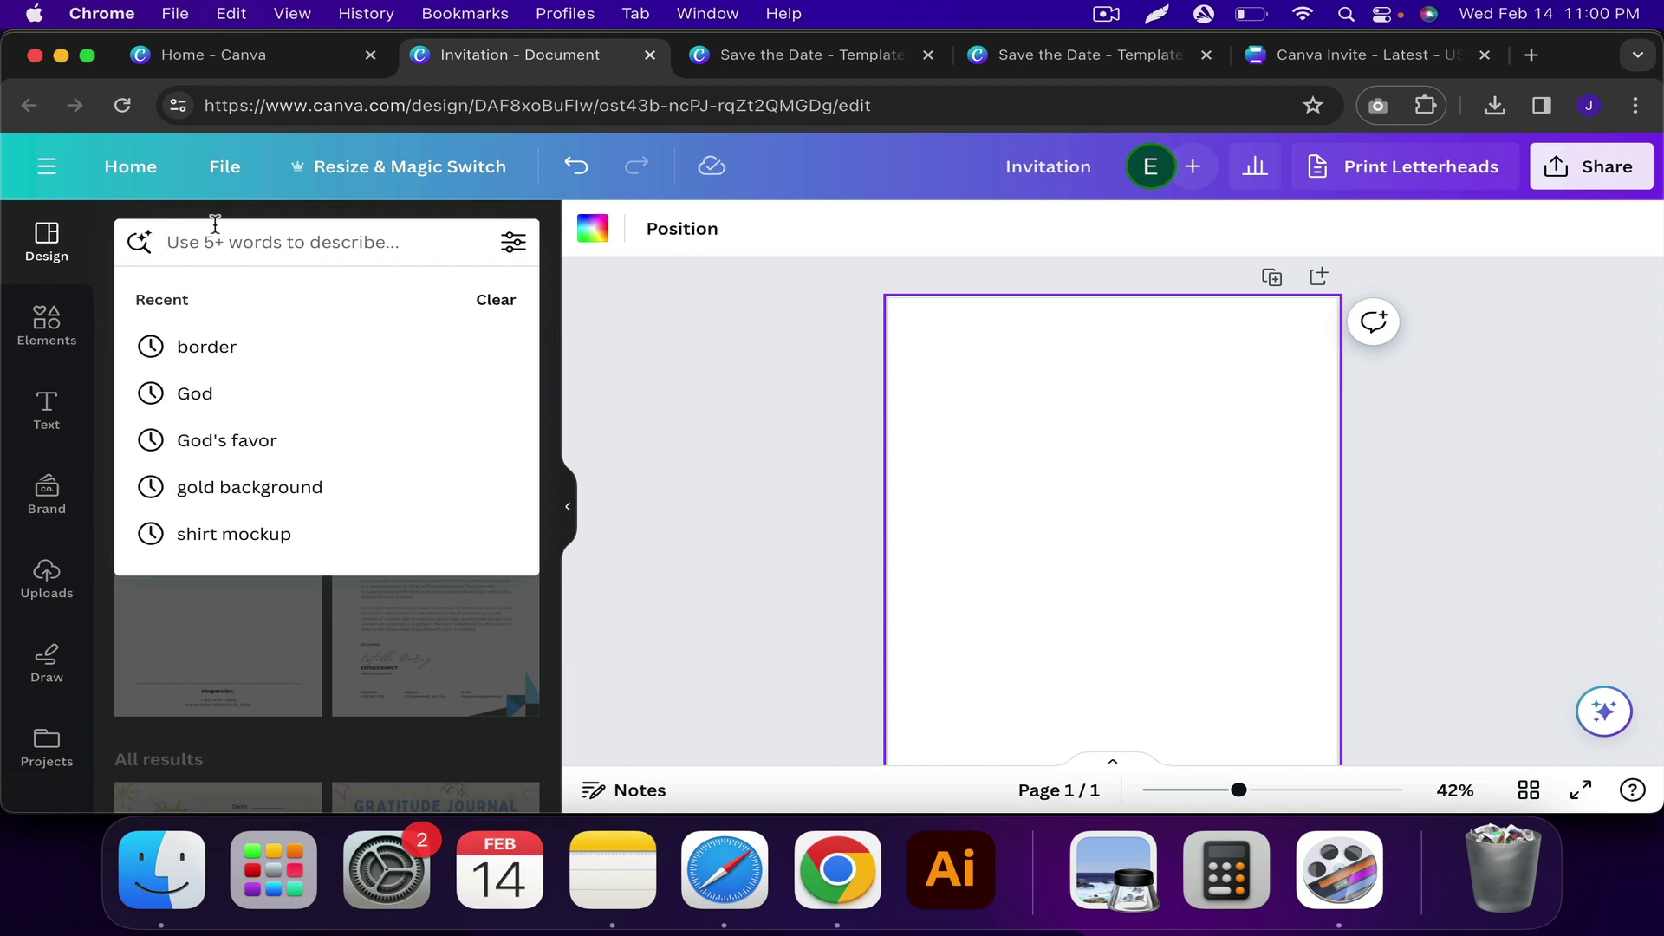
text(Thank you)
key(Return)
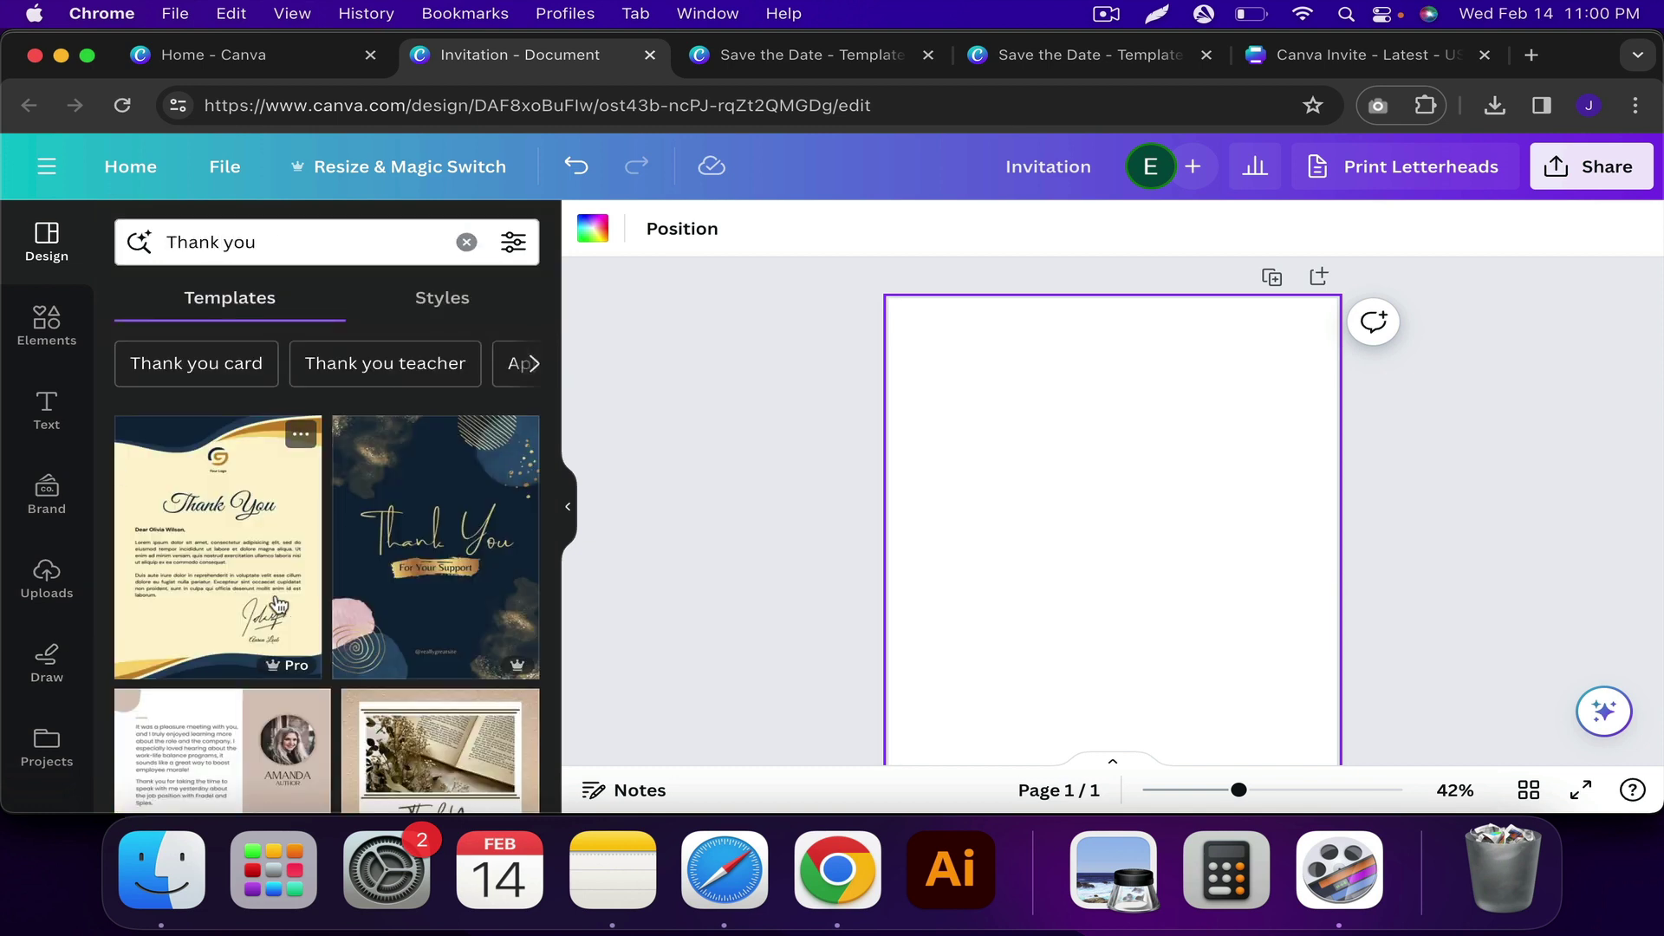
scroll(277, 605, down, 4)
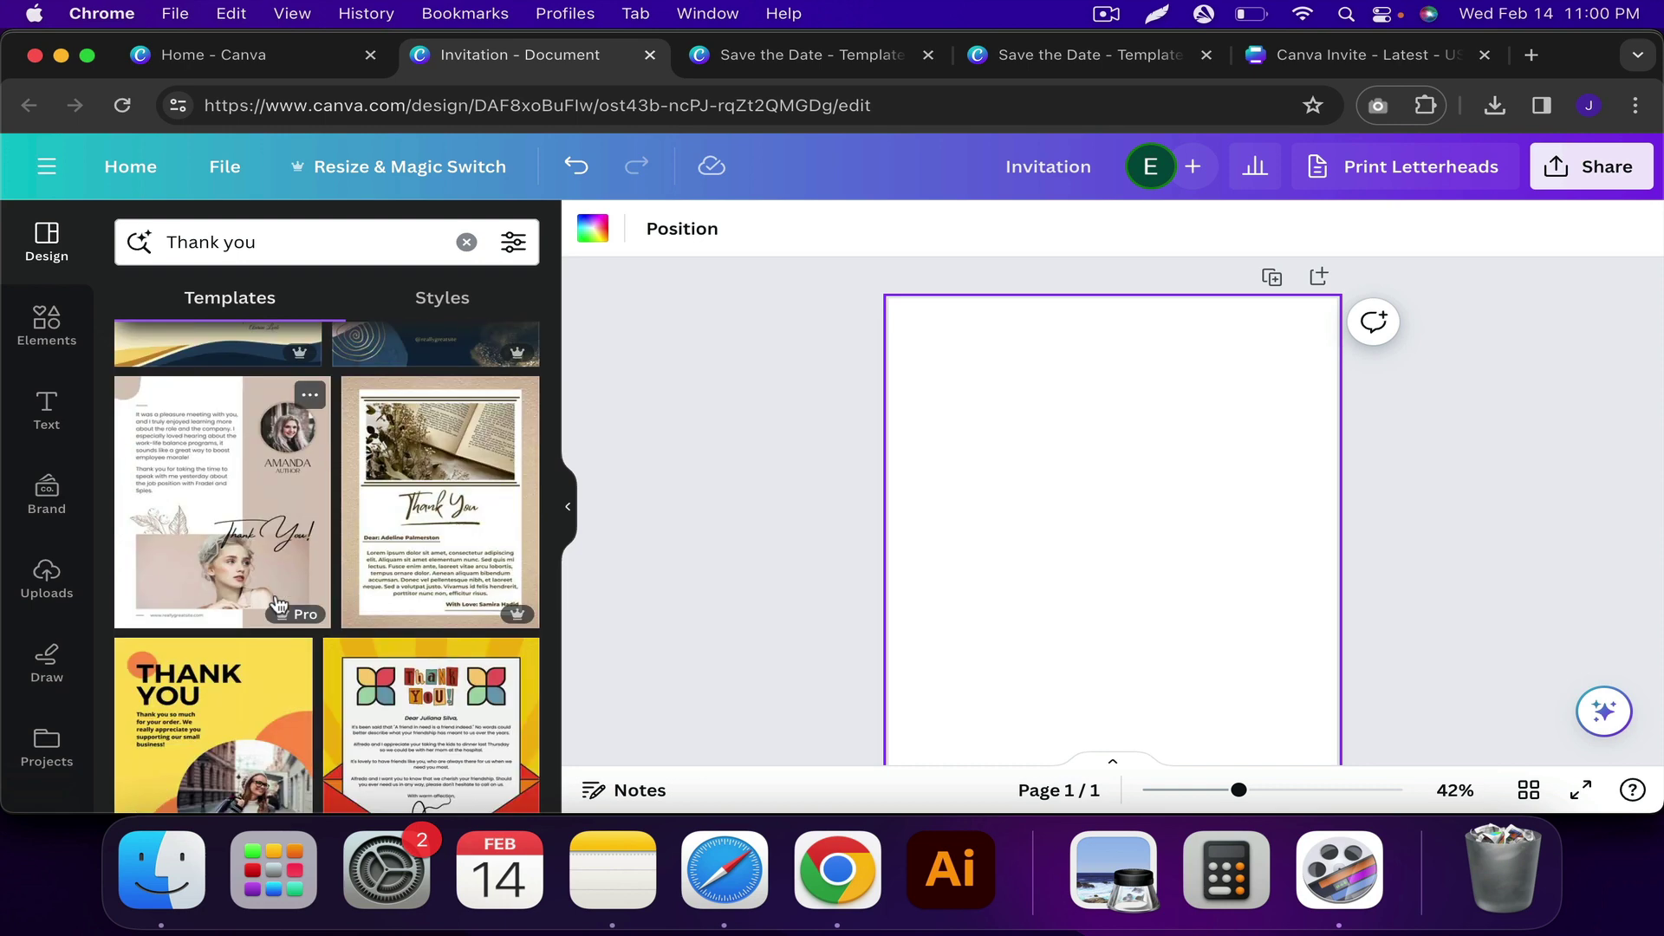
scroll(277, 604, down, 10)
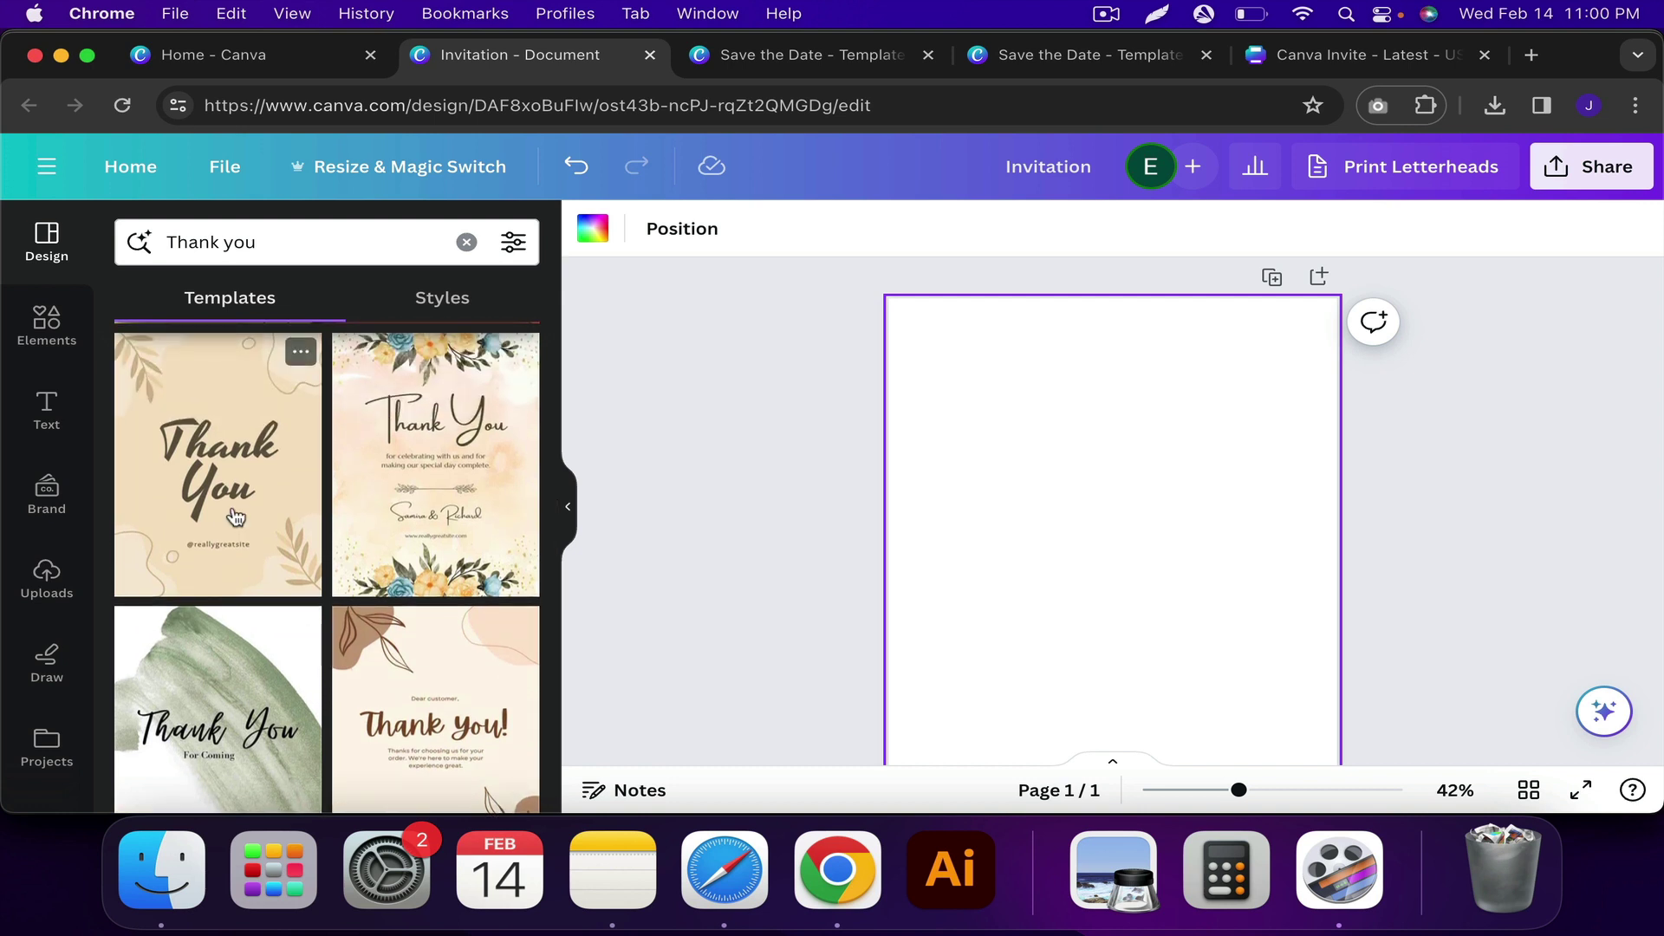
click(213, 469)
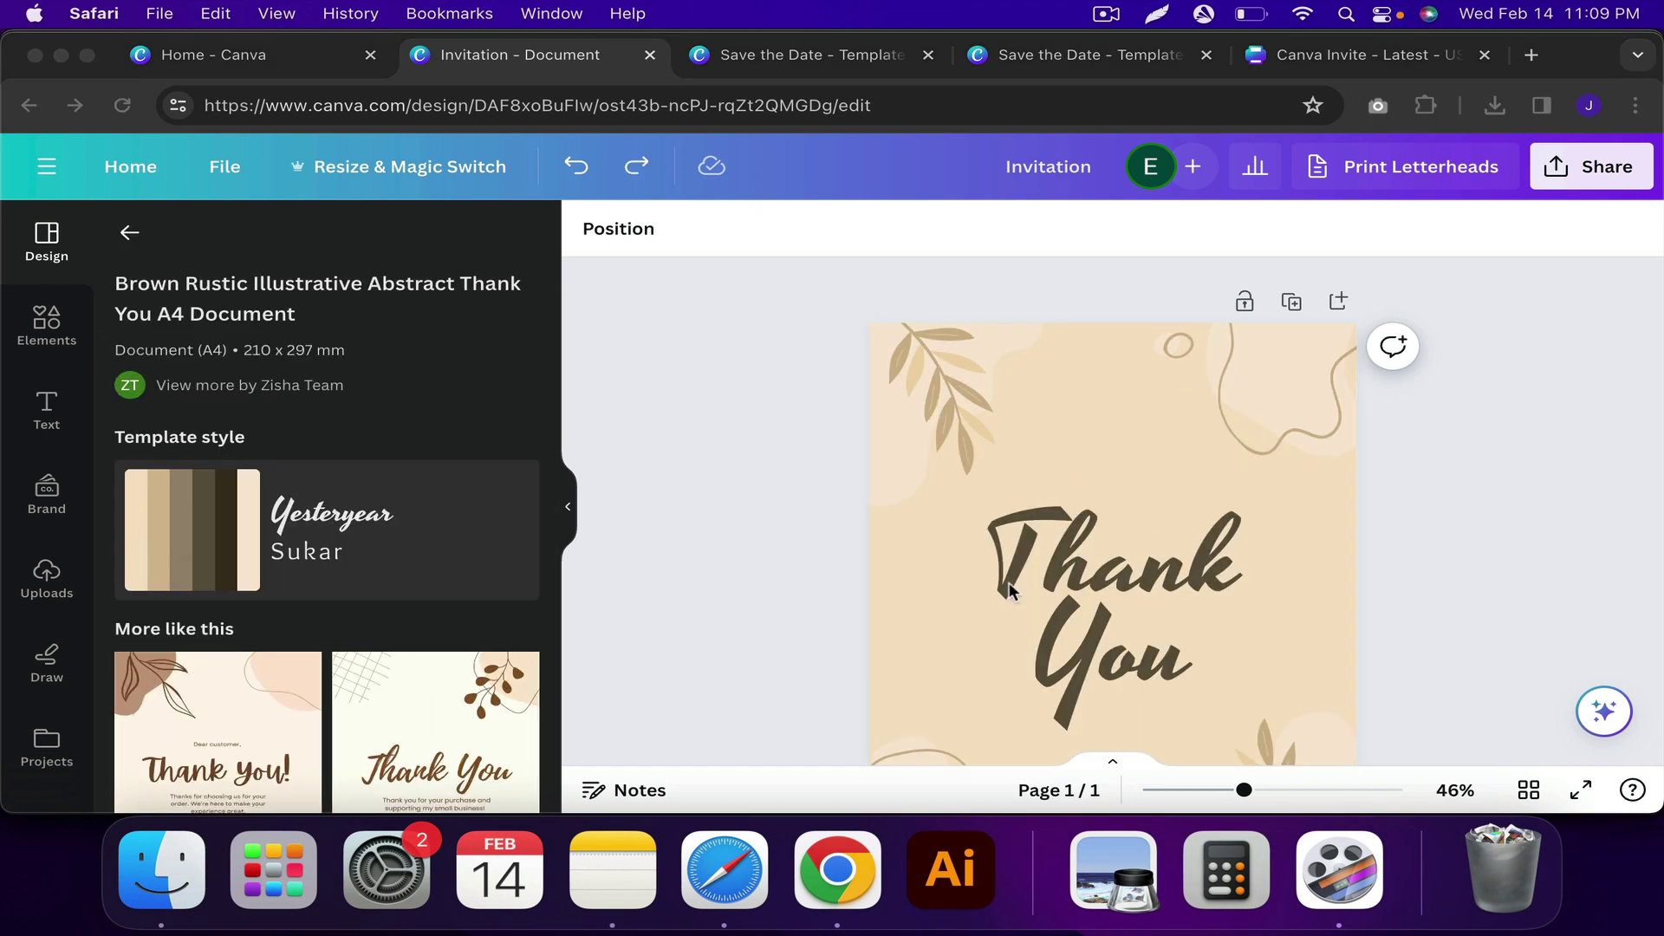
- Set the font size of the "Thank You" heading to 77
click(1152, 595)
scroll(1153, 595, up, 5)
scroll(1157, 563, down, 2)
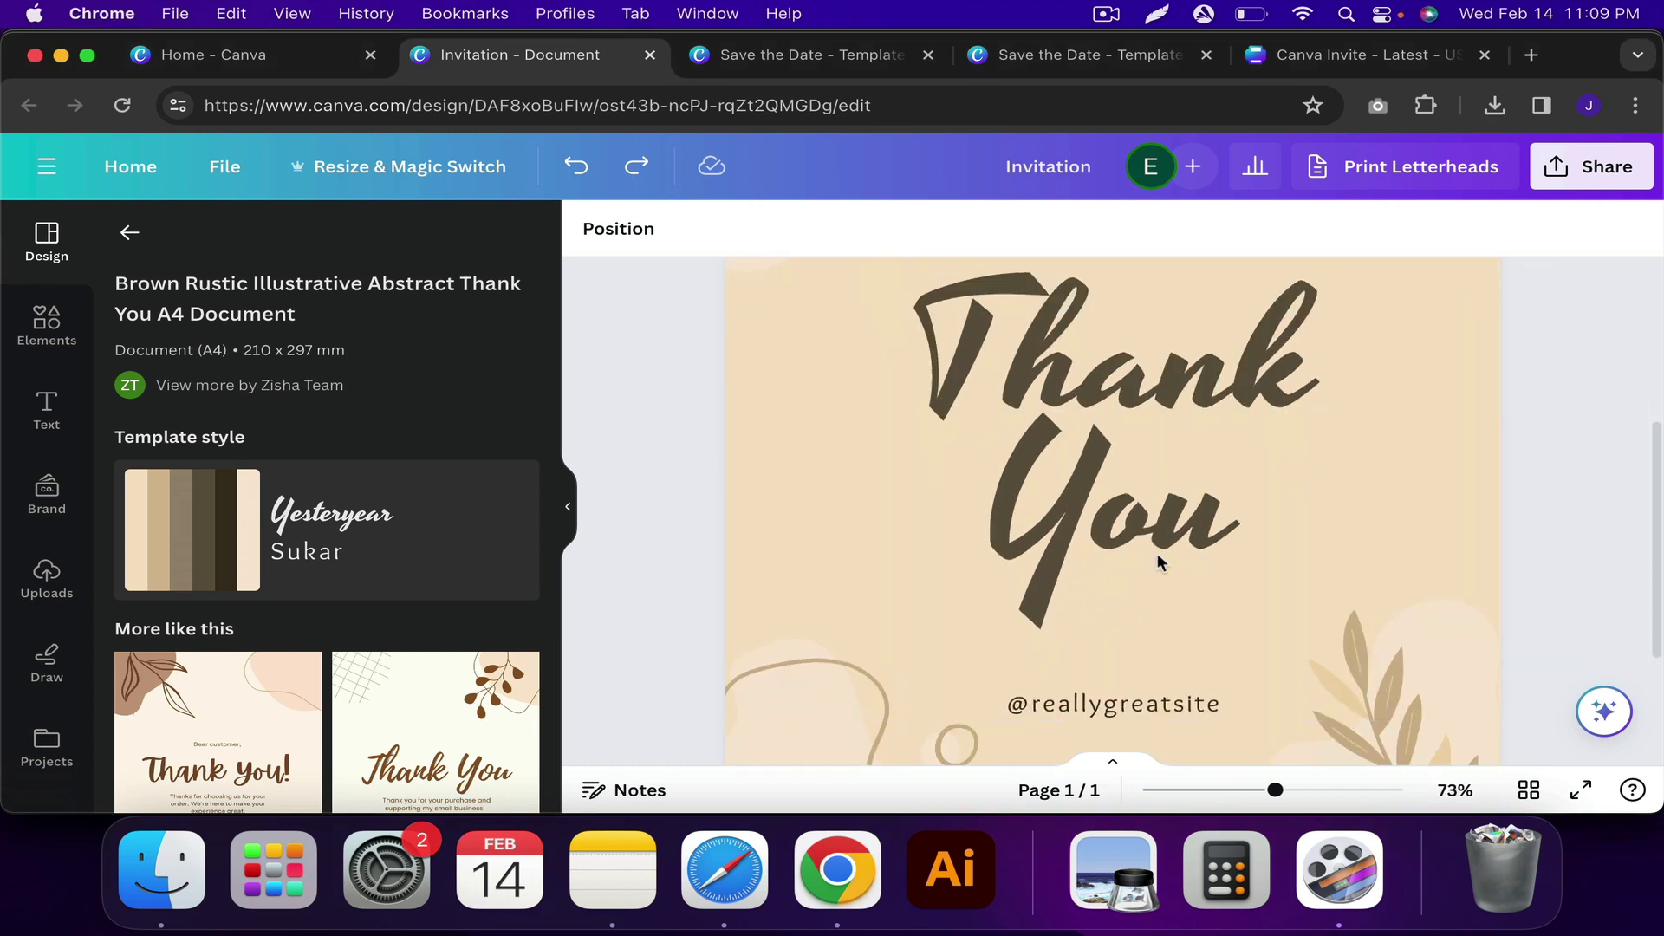
scroll(1144, 563, up, 2)
click(1127, 572)
scroll(1125, 572, down, 3)
scroll(1124, 574, up, 2)
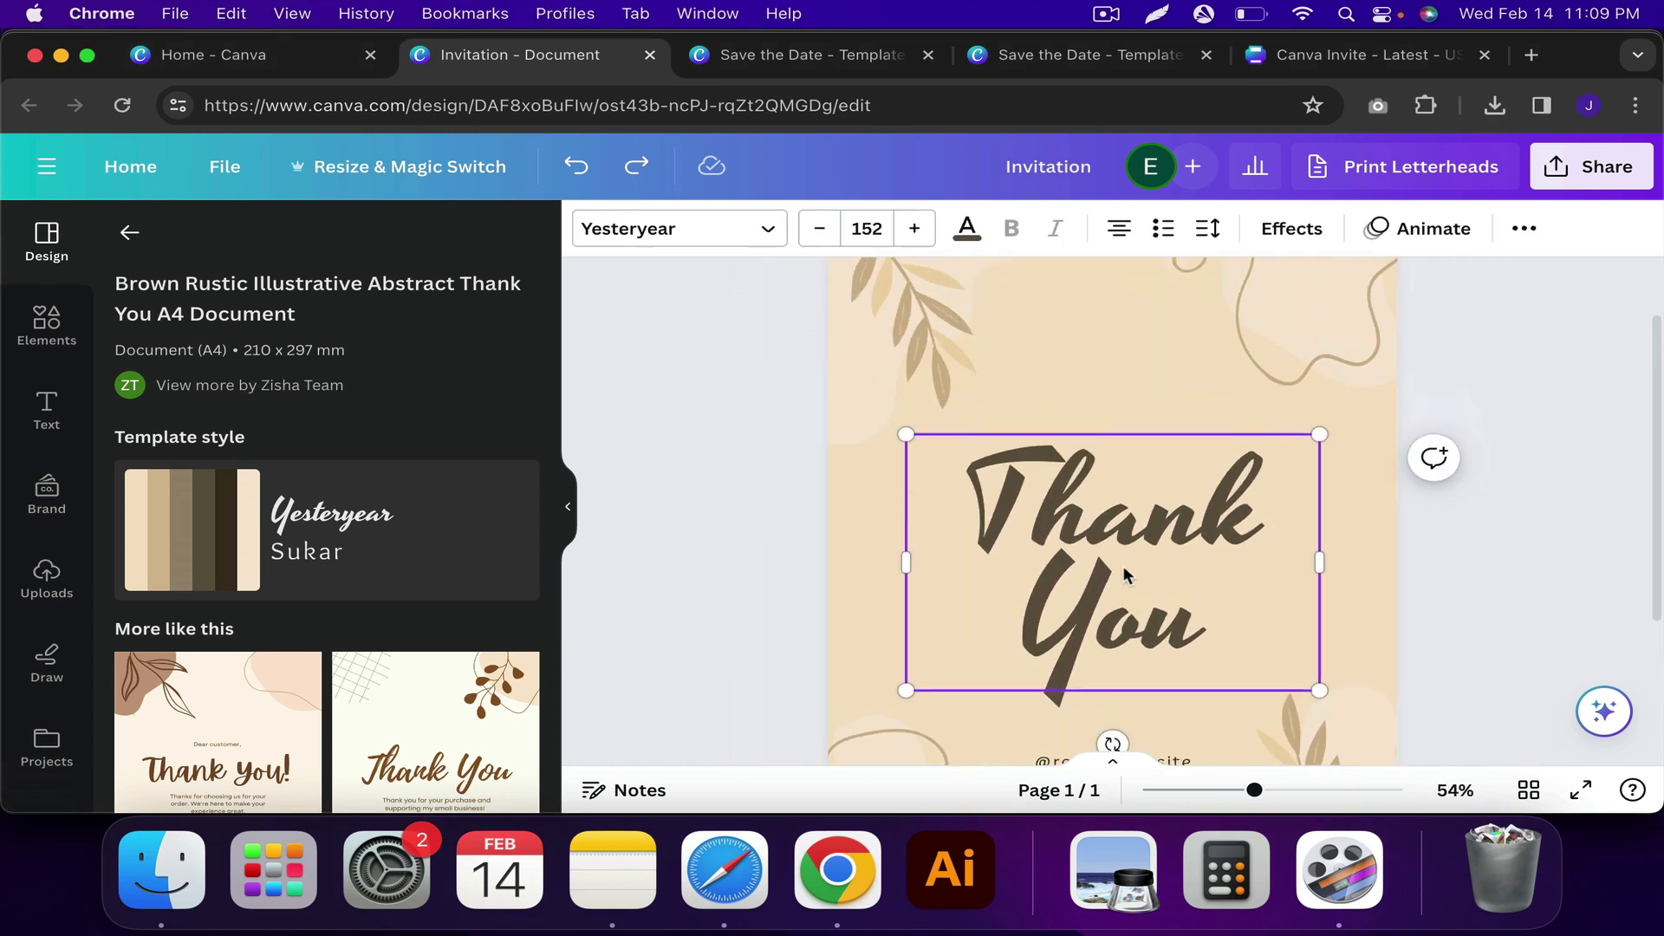
click(861, 230)
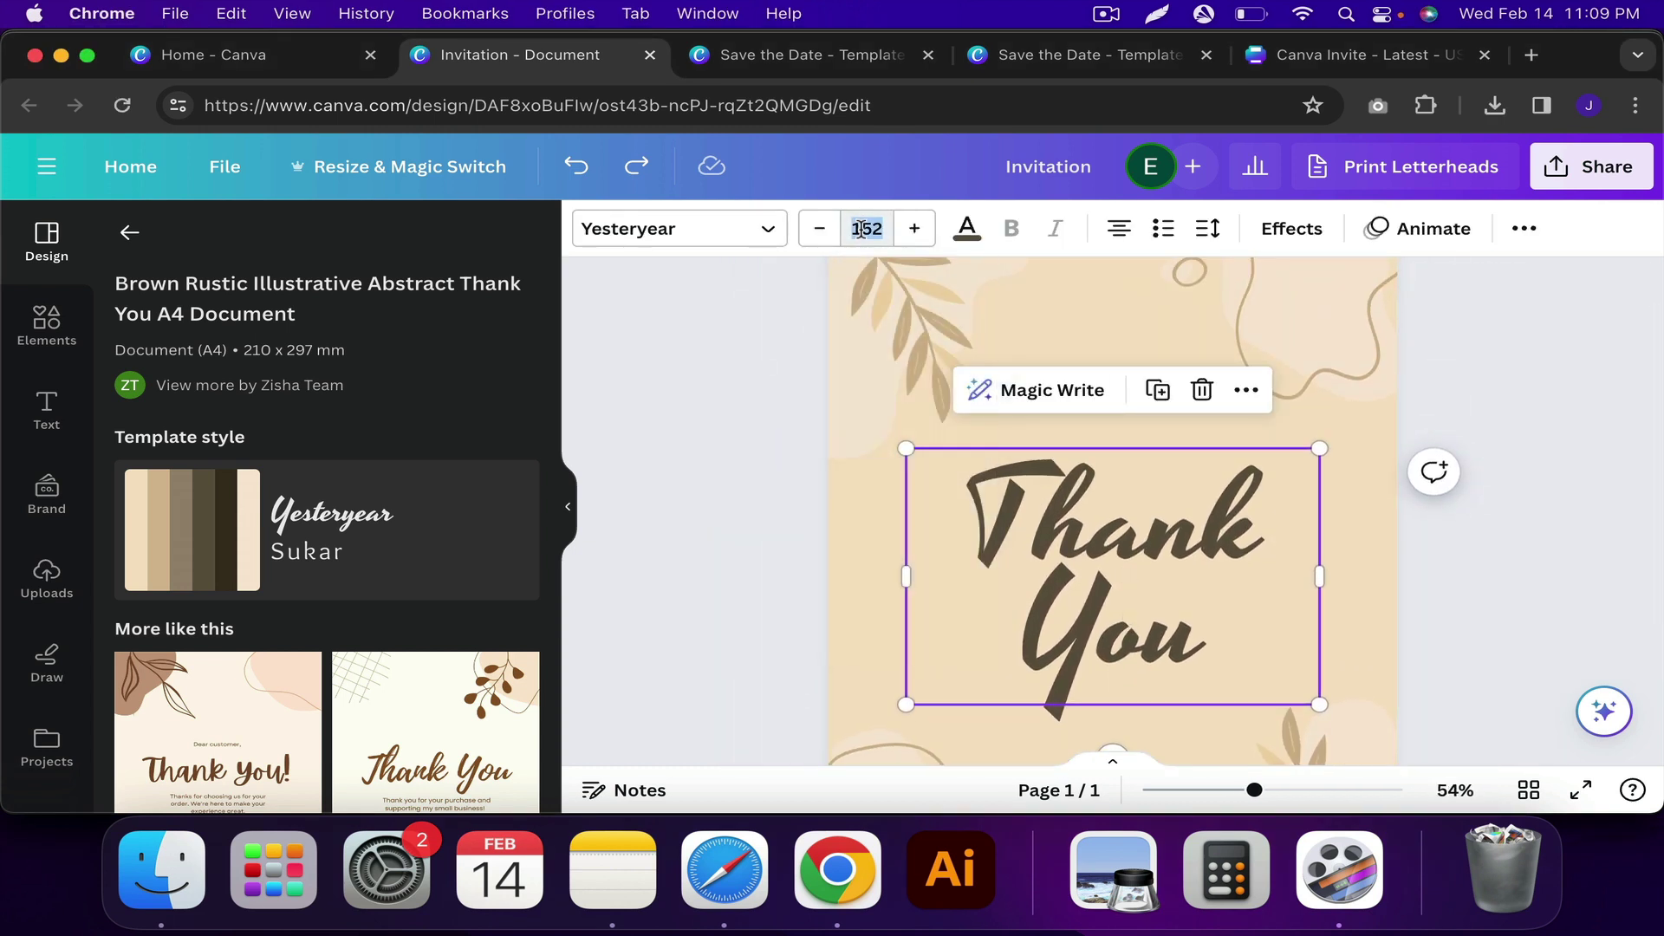
text(77)
key(Return)
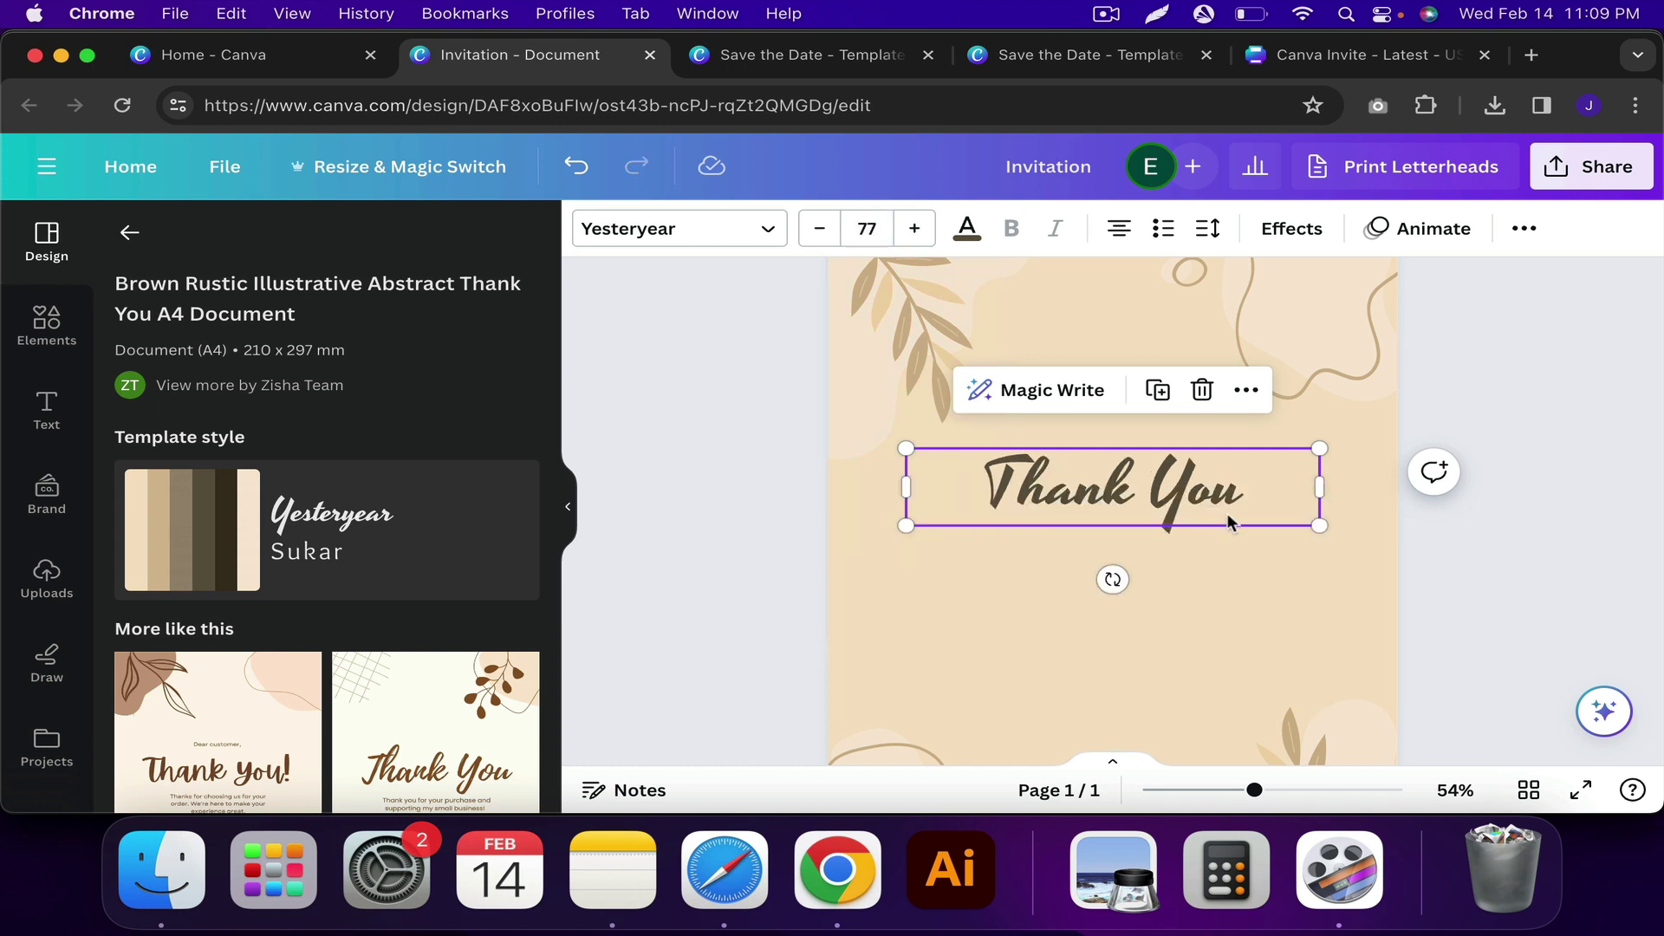
- Place a copy of the "Thank You" heading above the original and change its text to "Logo"
drag(1207, 482, 1169, 395)
double_click(1100, 372)
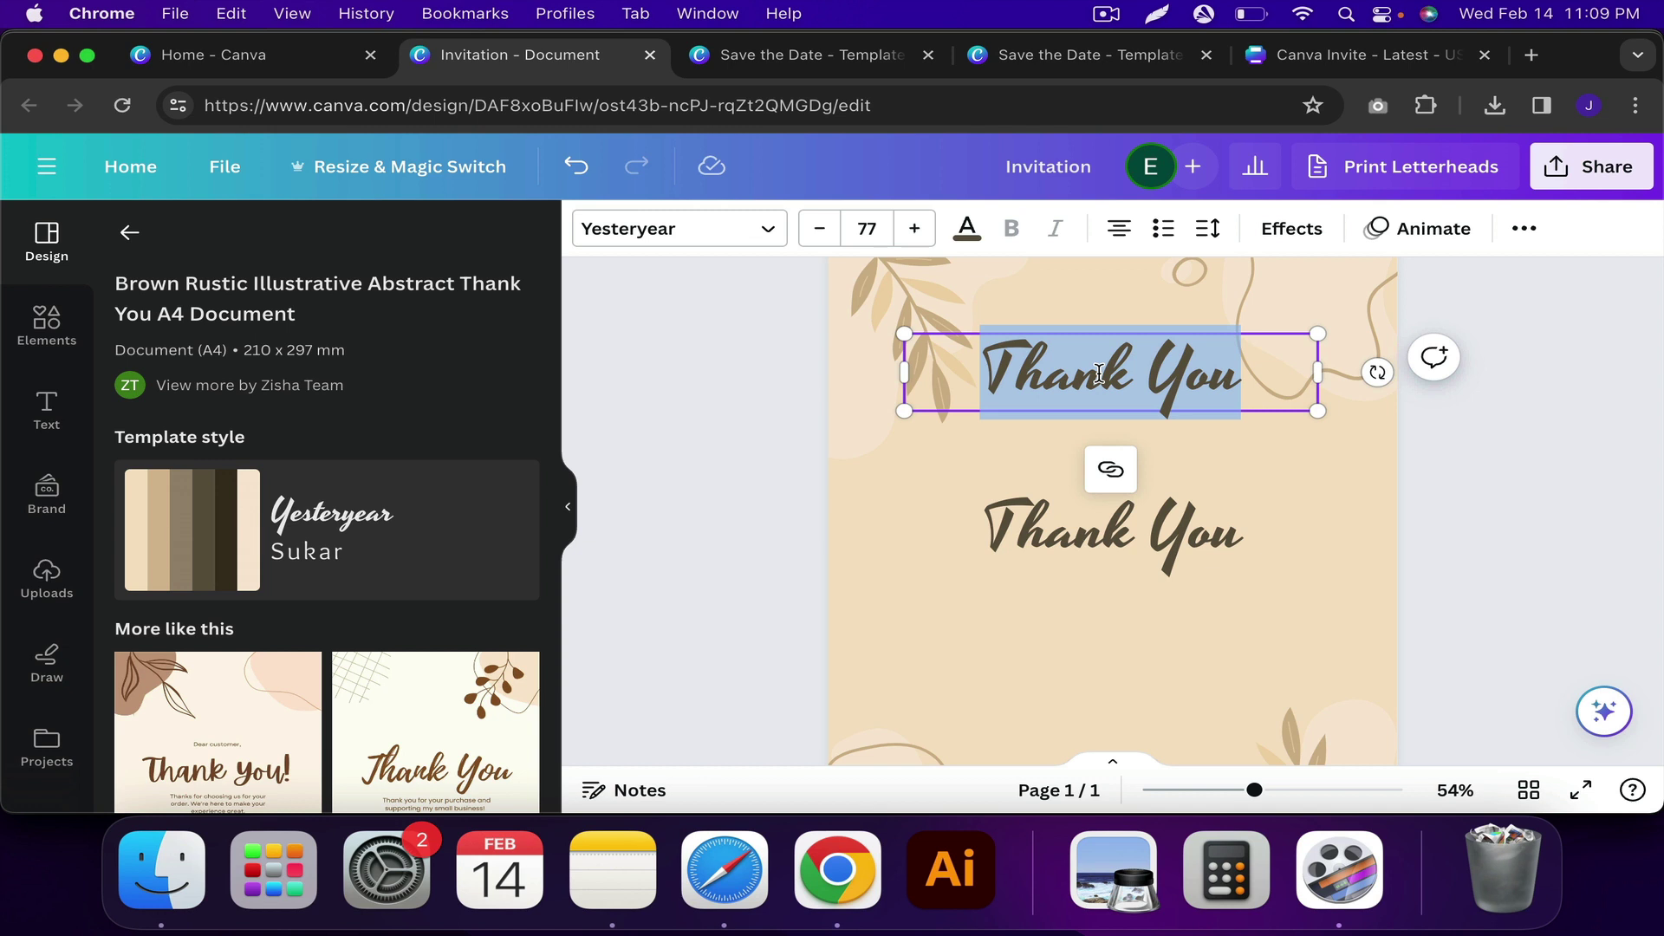
text(Logo)
click(1166, 534)
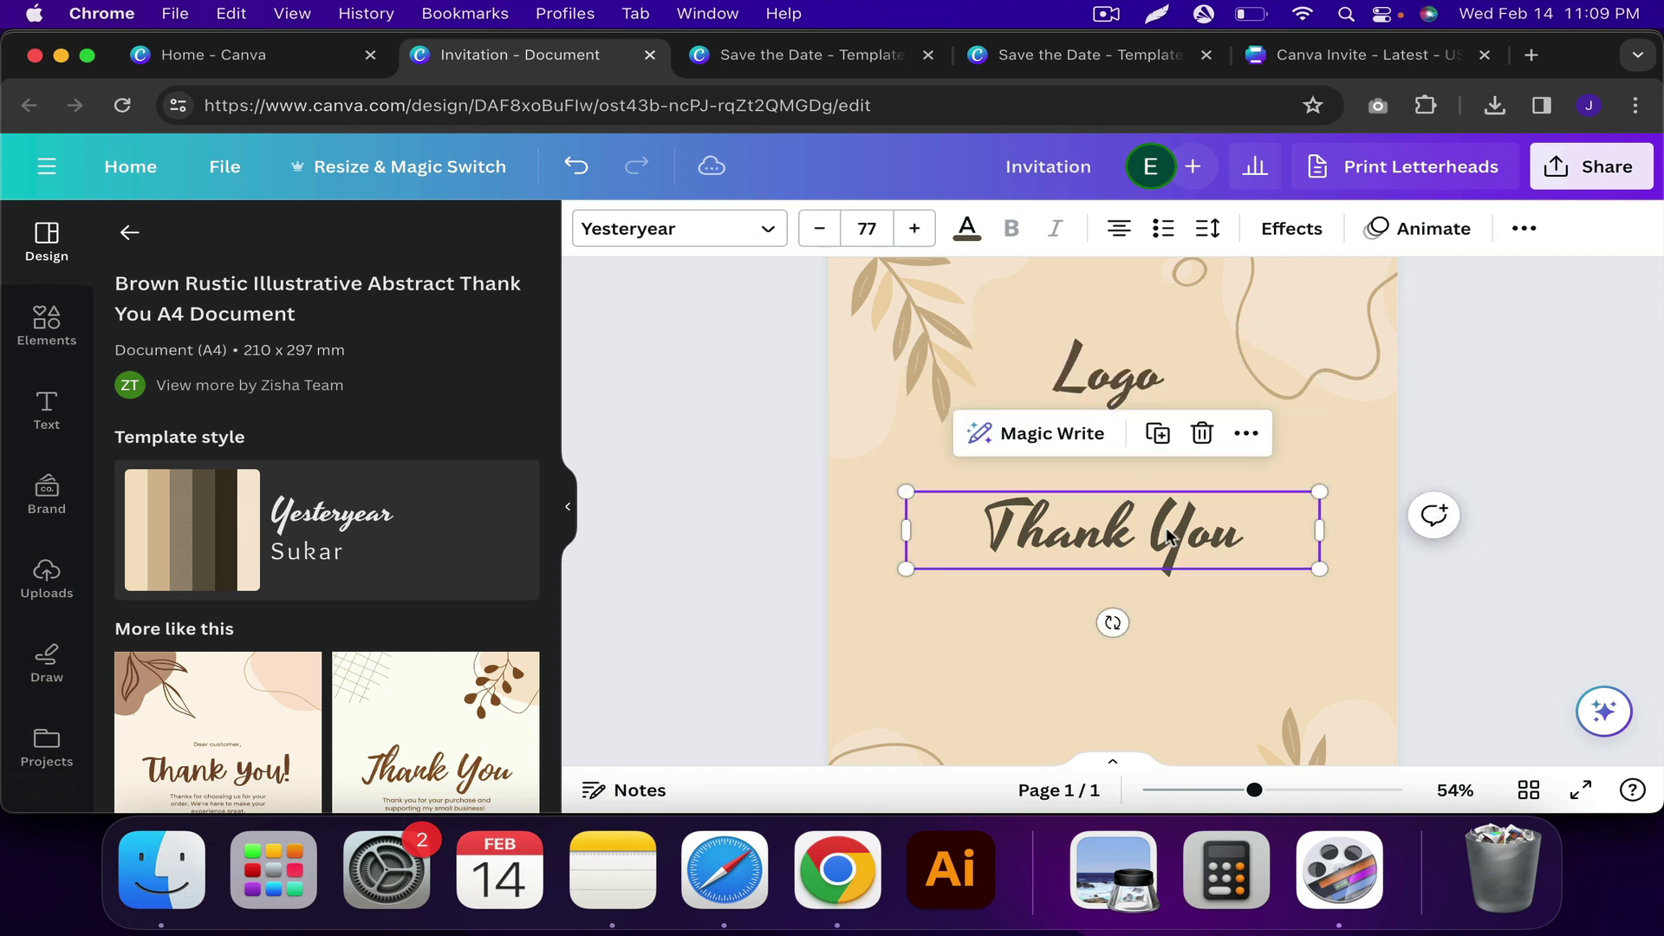
scroll(1163, 520, down, 3)
click(1107, 531)
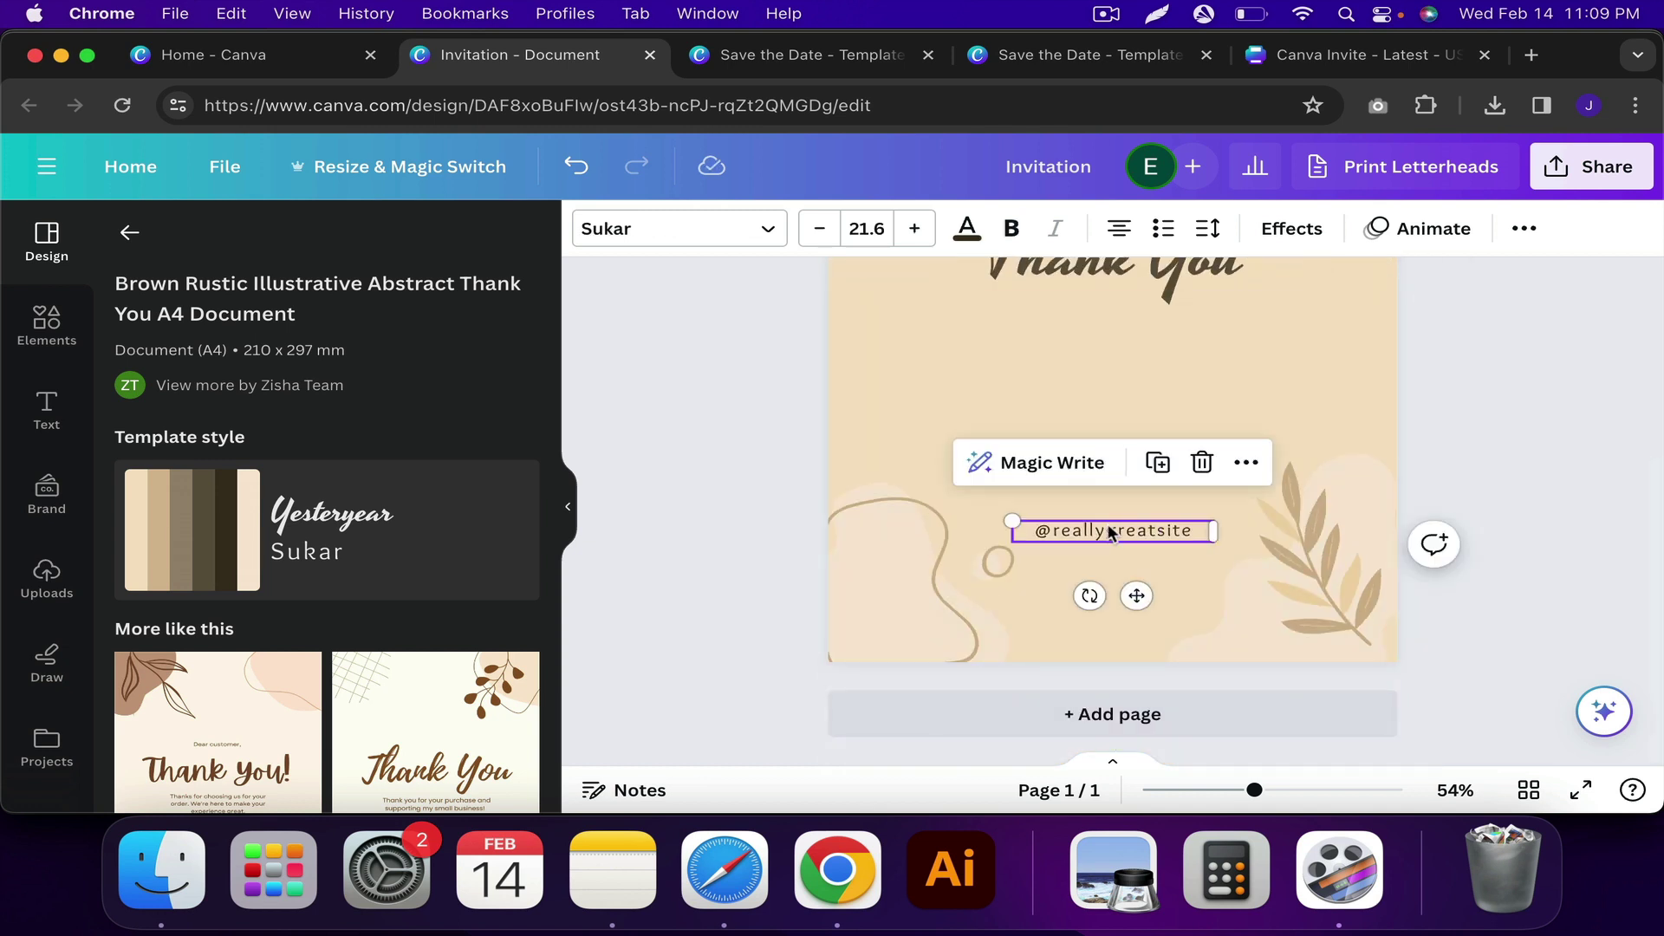
drag(1126, 540, 1087, 325)
double_click(1087, 326)
text(thank)
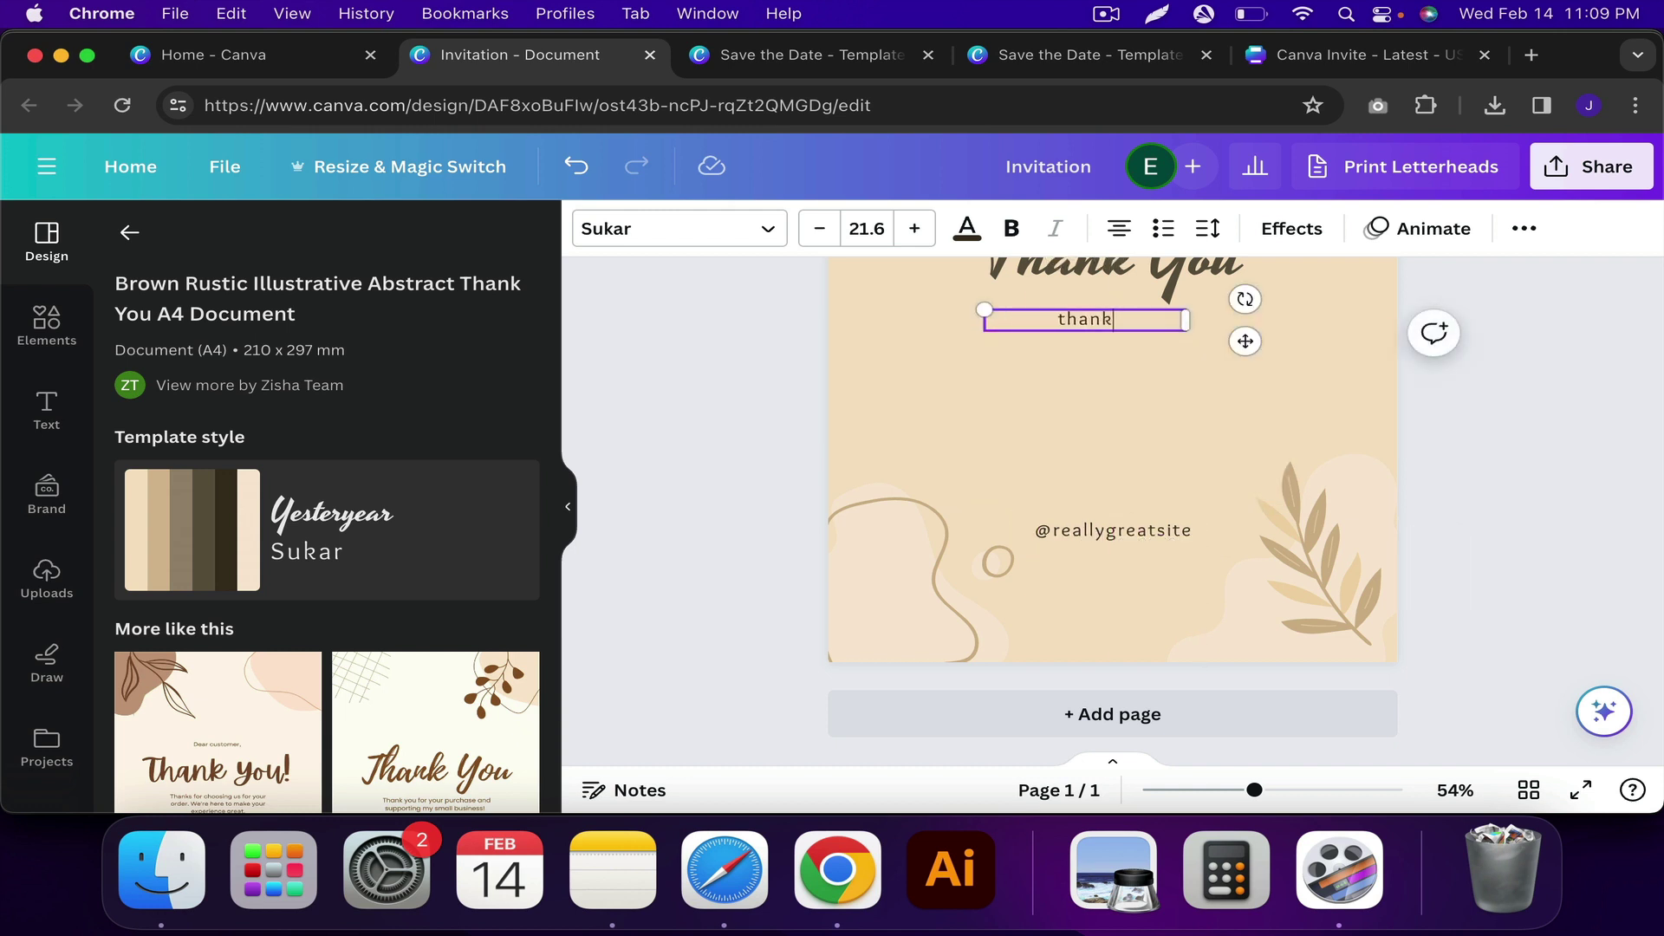
text( you messag)
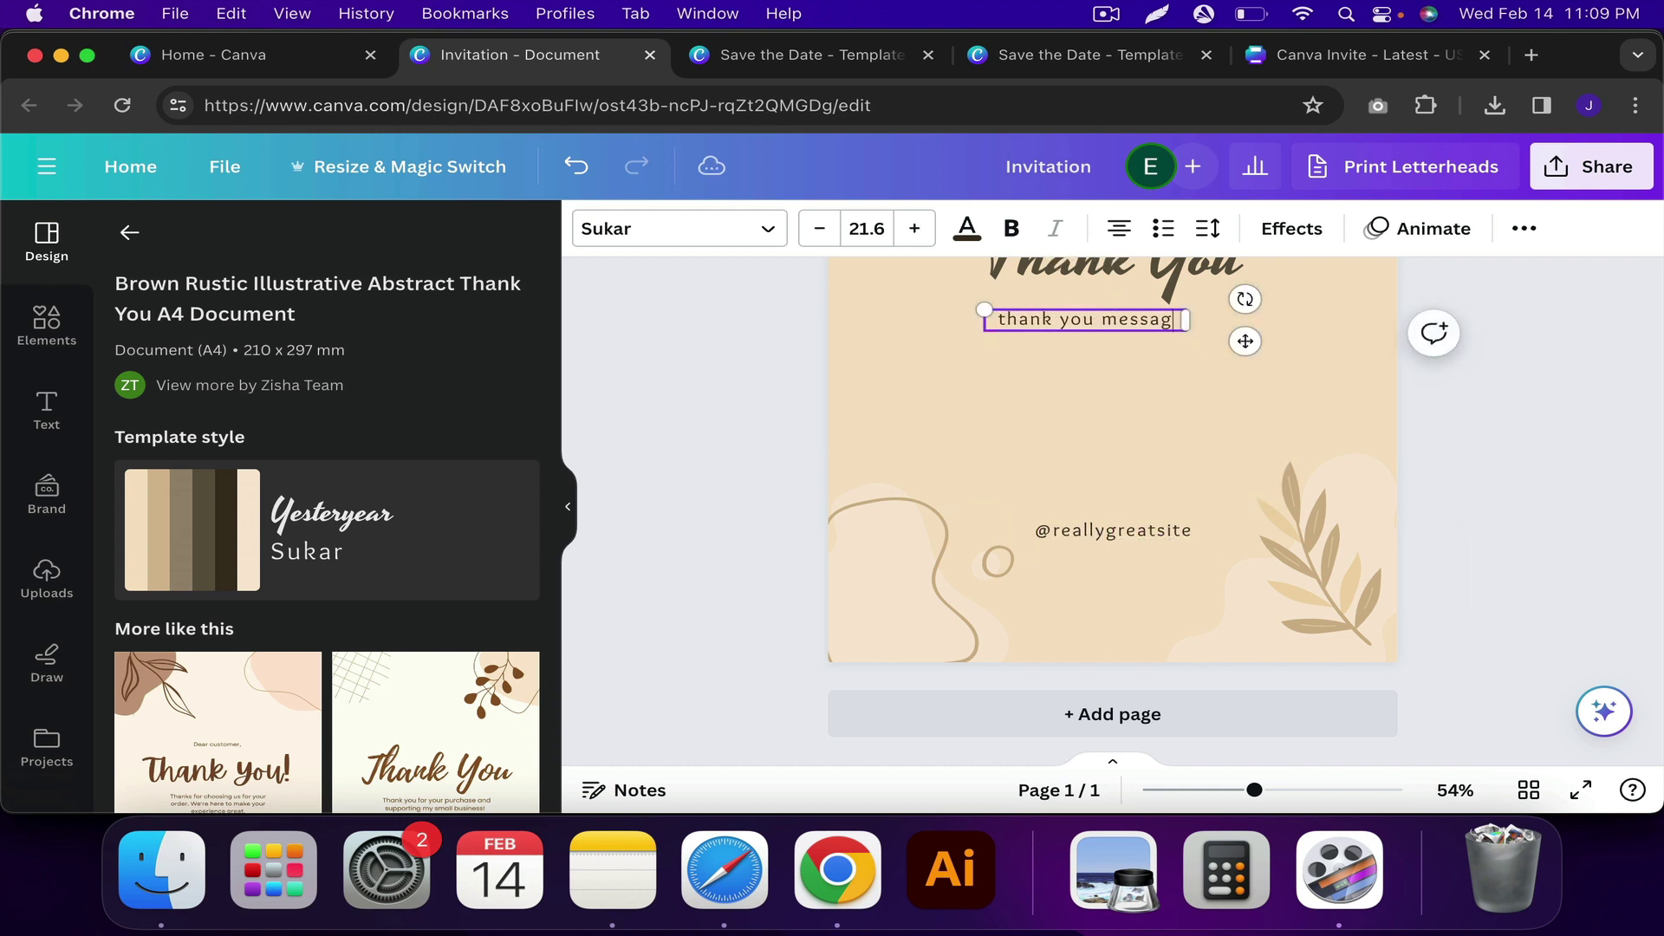
text(e)
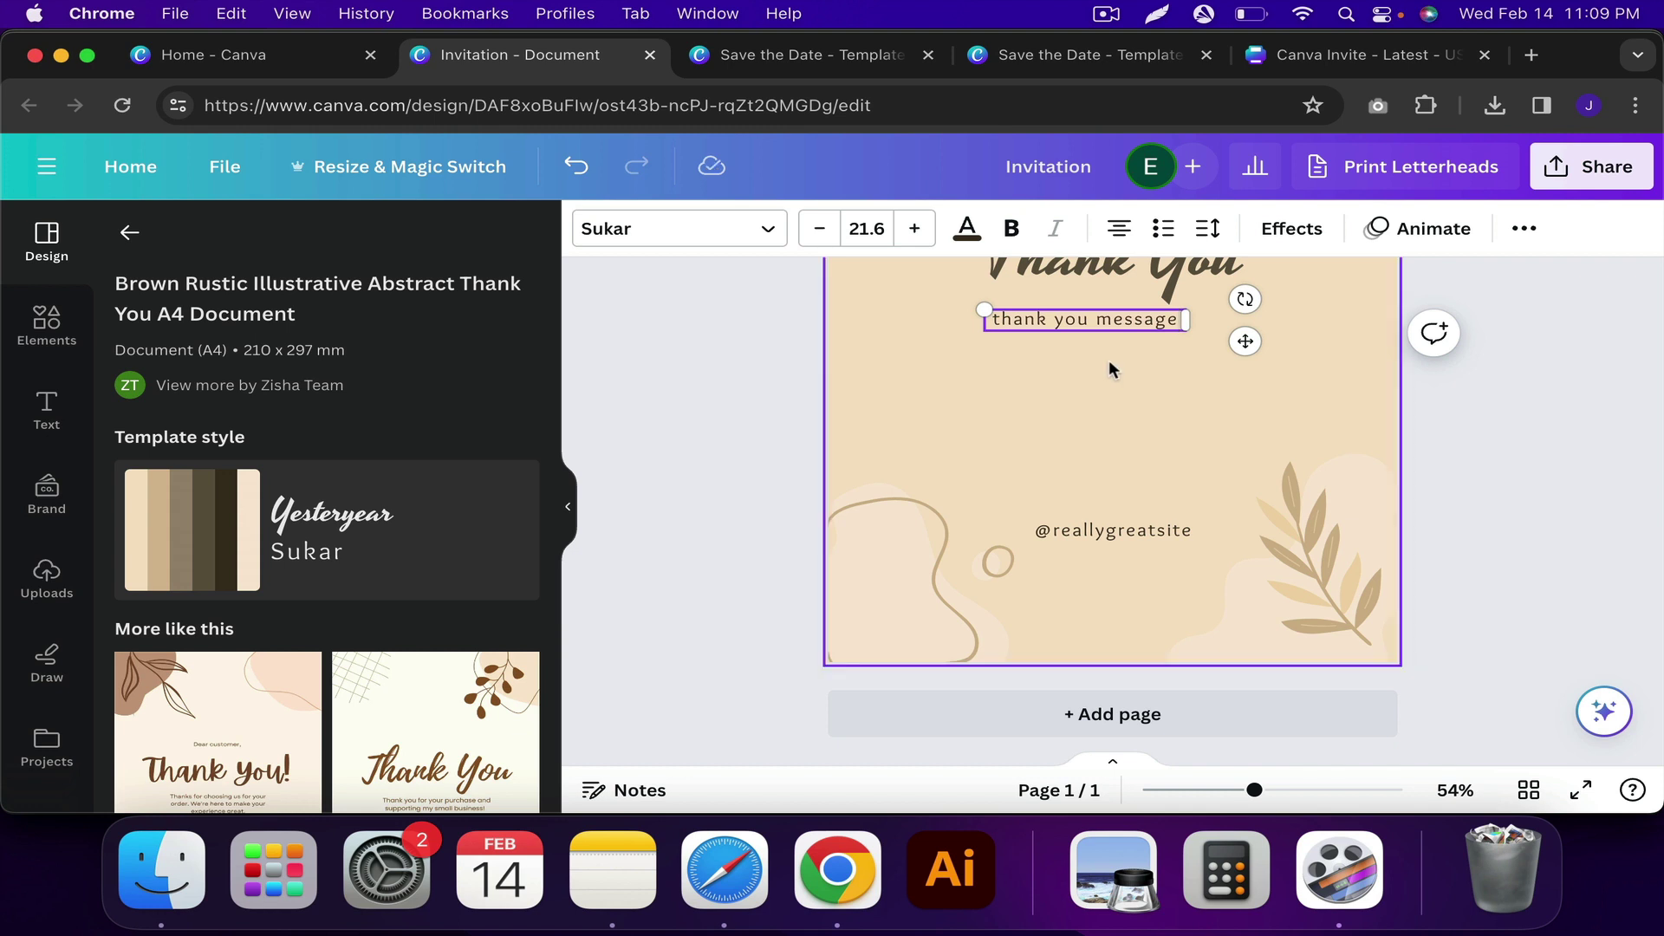
click(1110, 360)
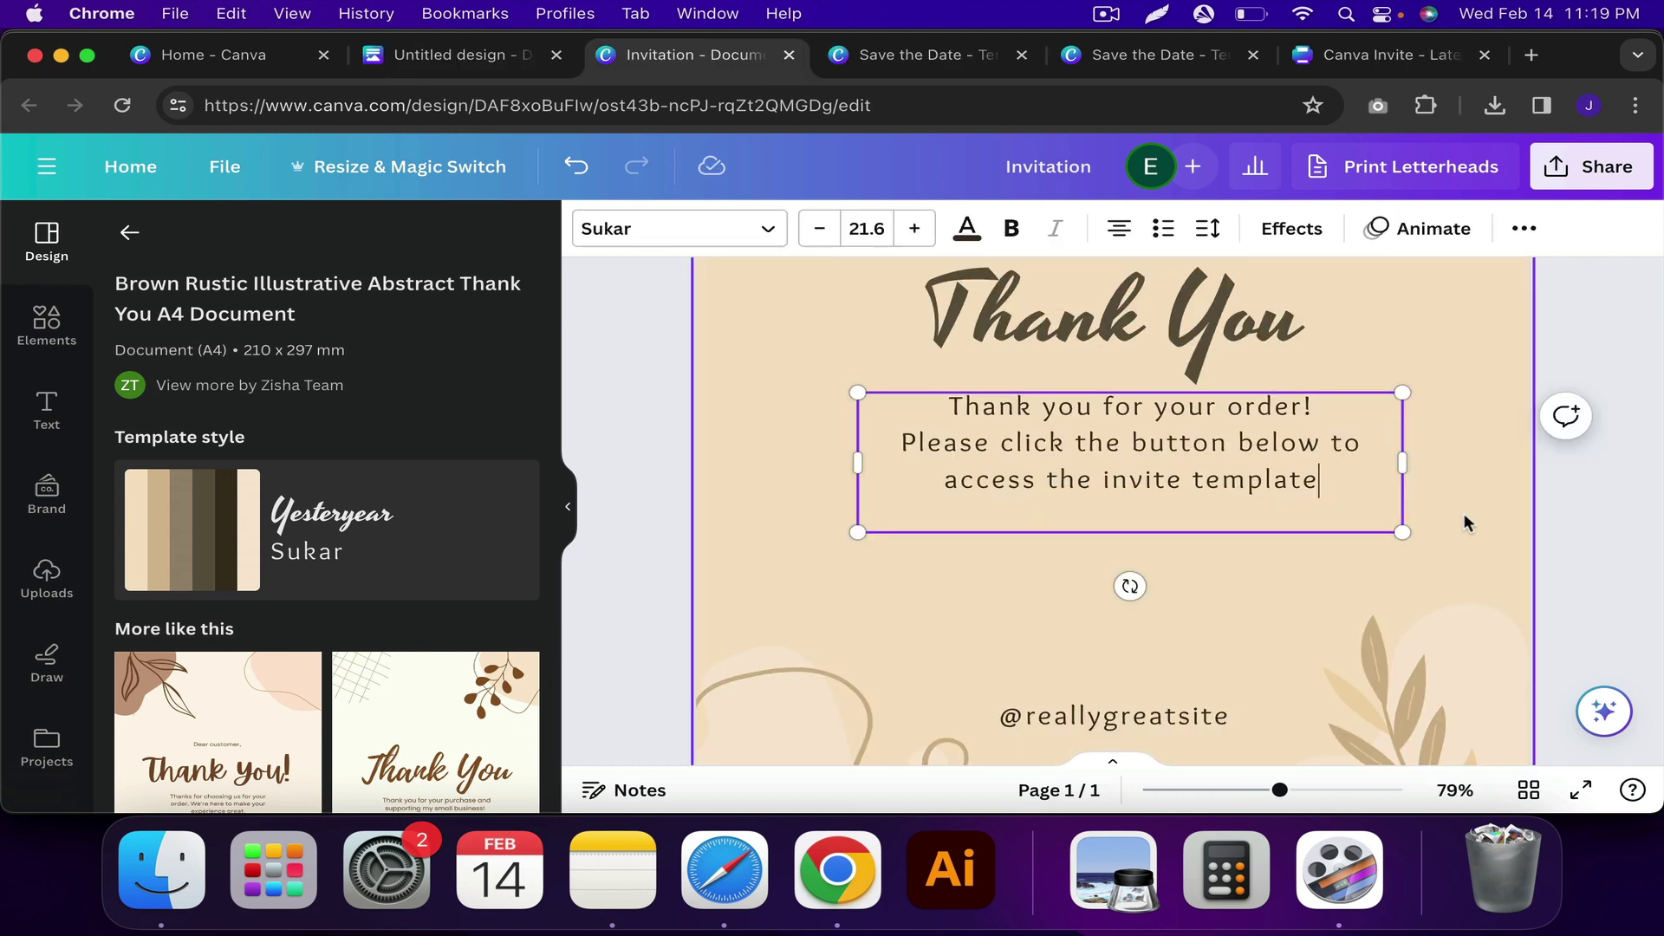
- Add a square shape, reshape it into a wide, flat button bar and center it below the message text
click(1464, 515)
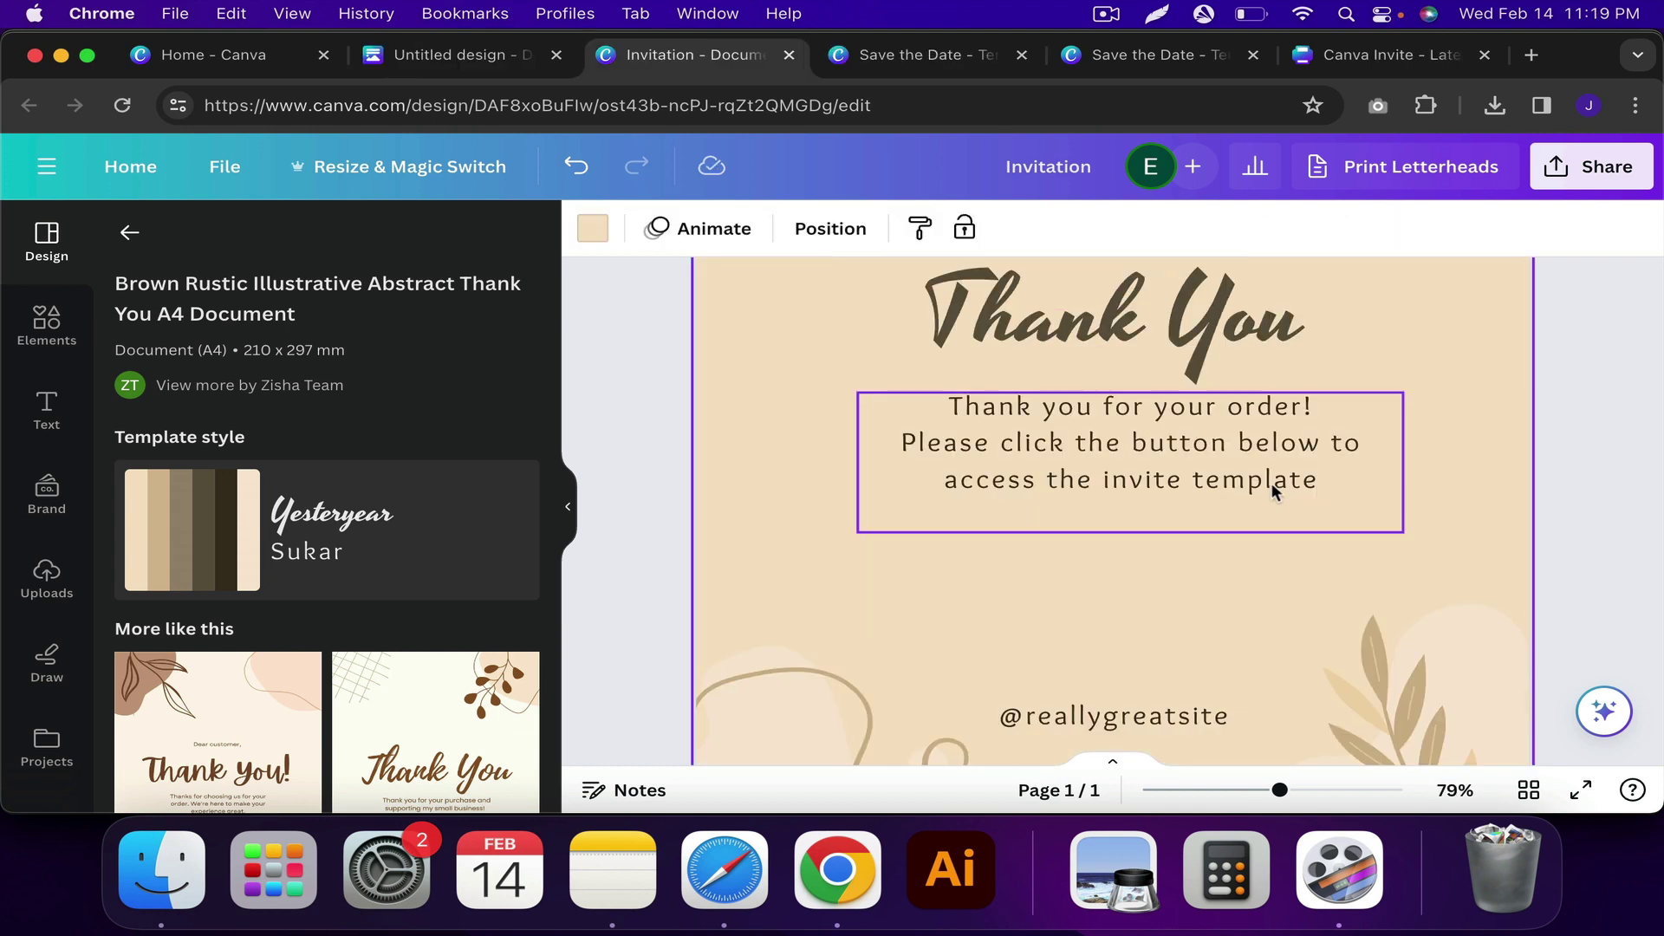
click(1272, 483)
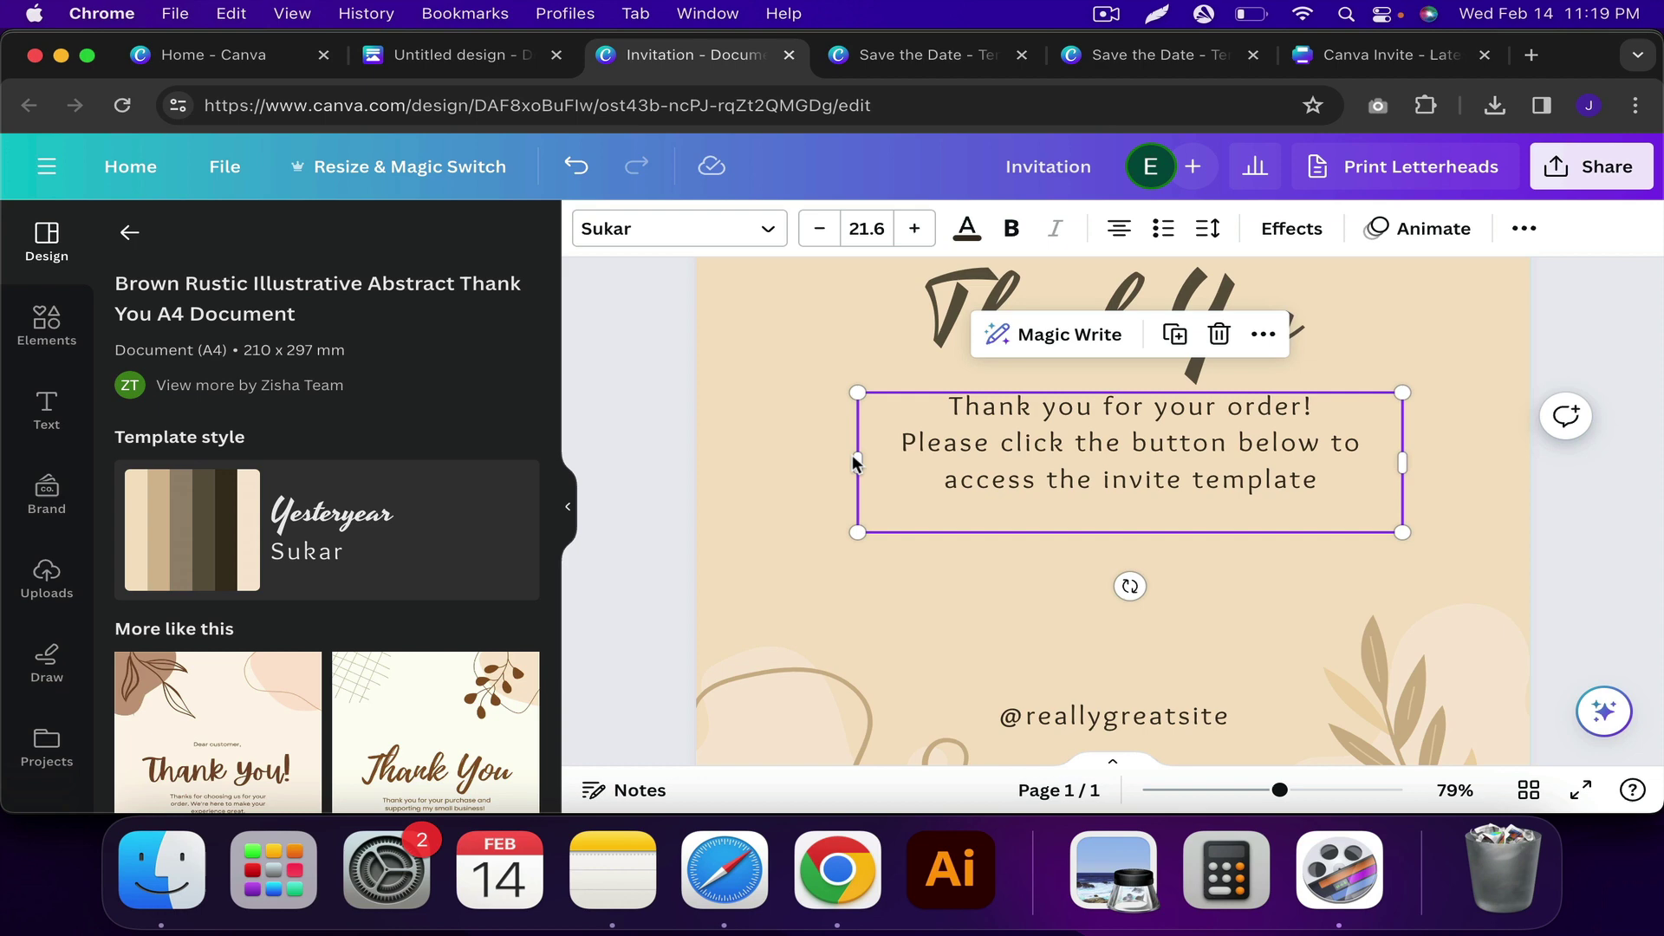
click(47, 325)
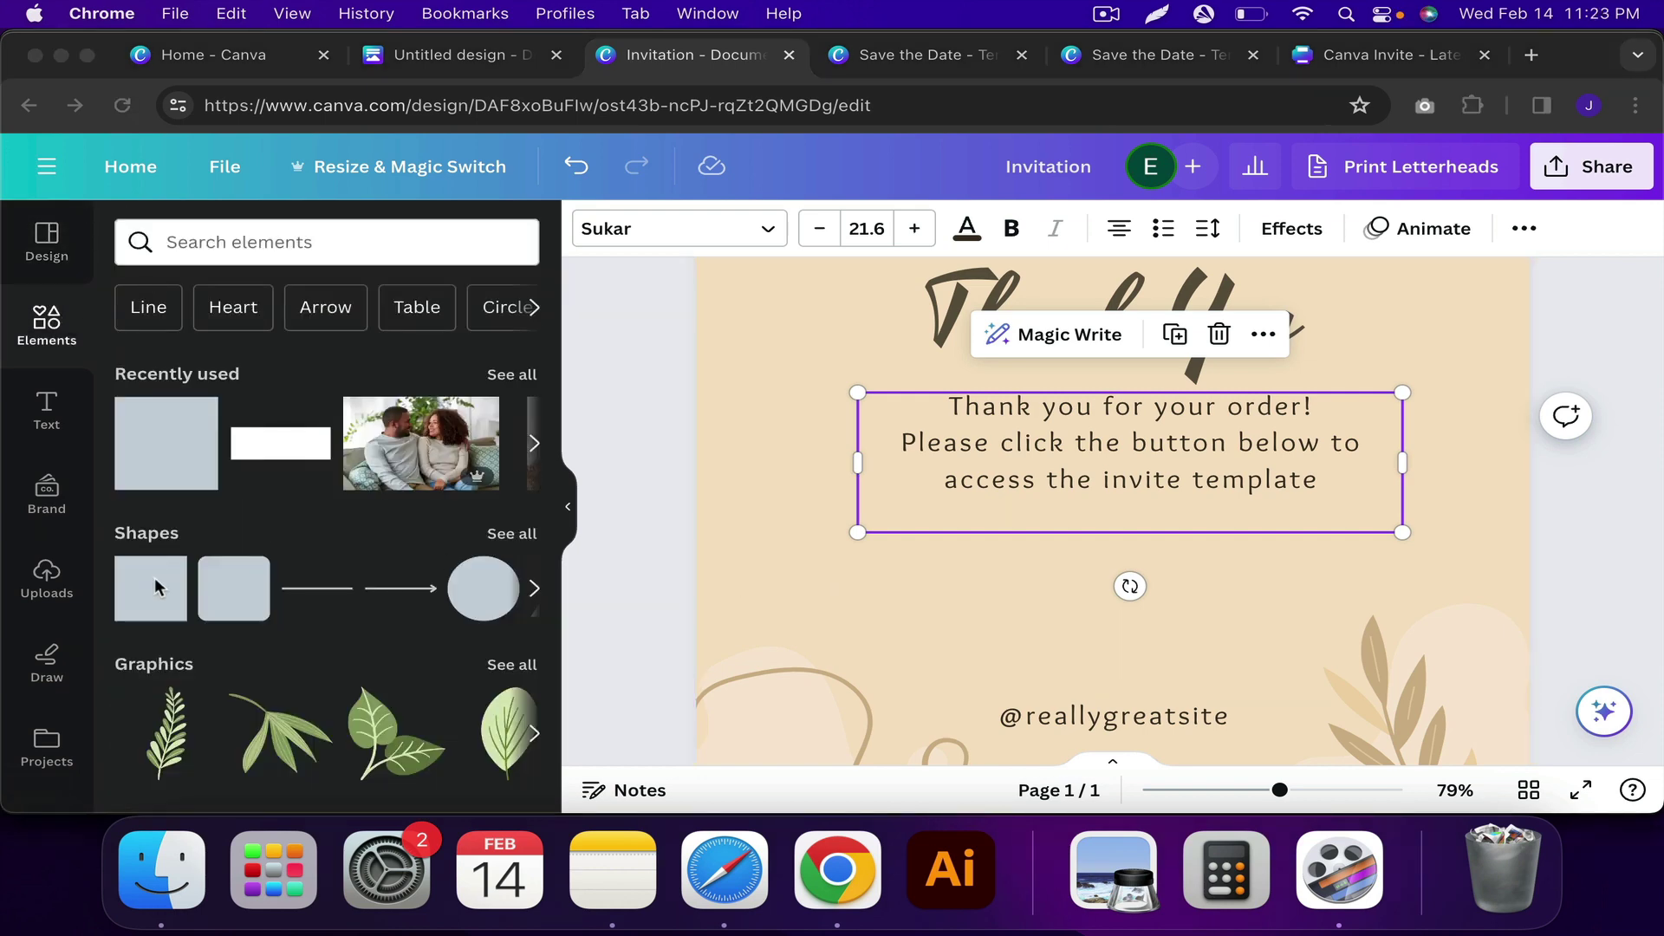
click(159, 588)
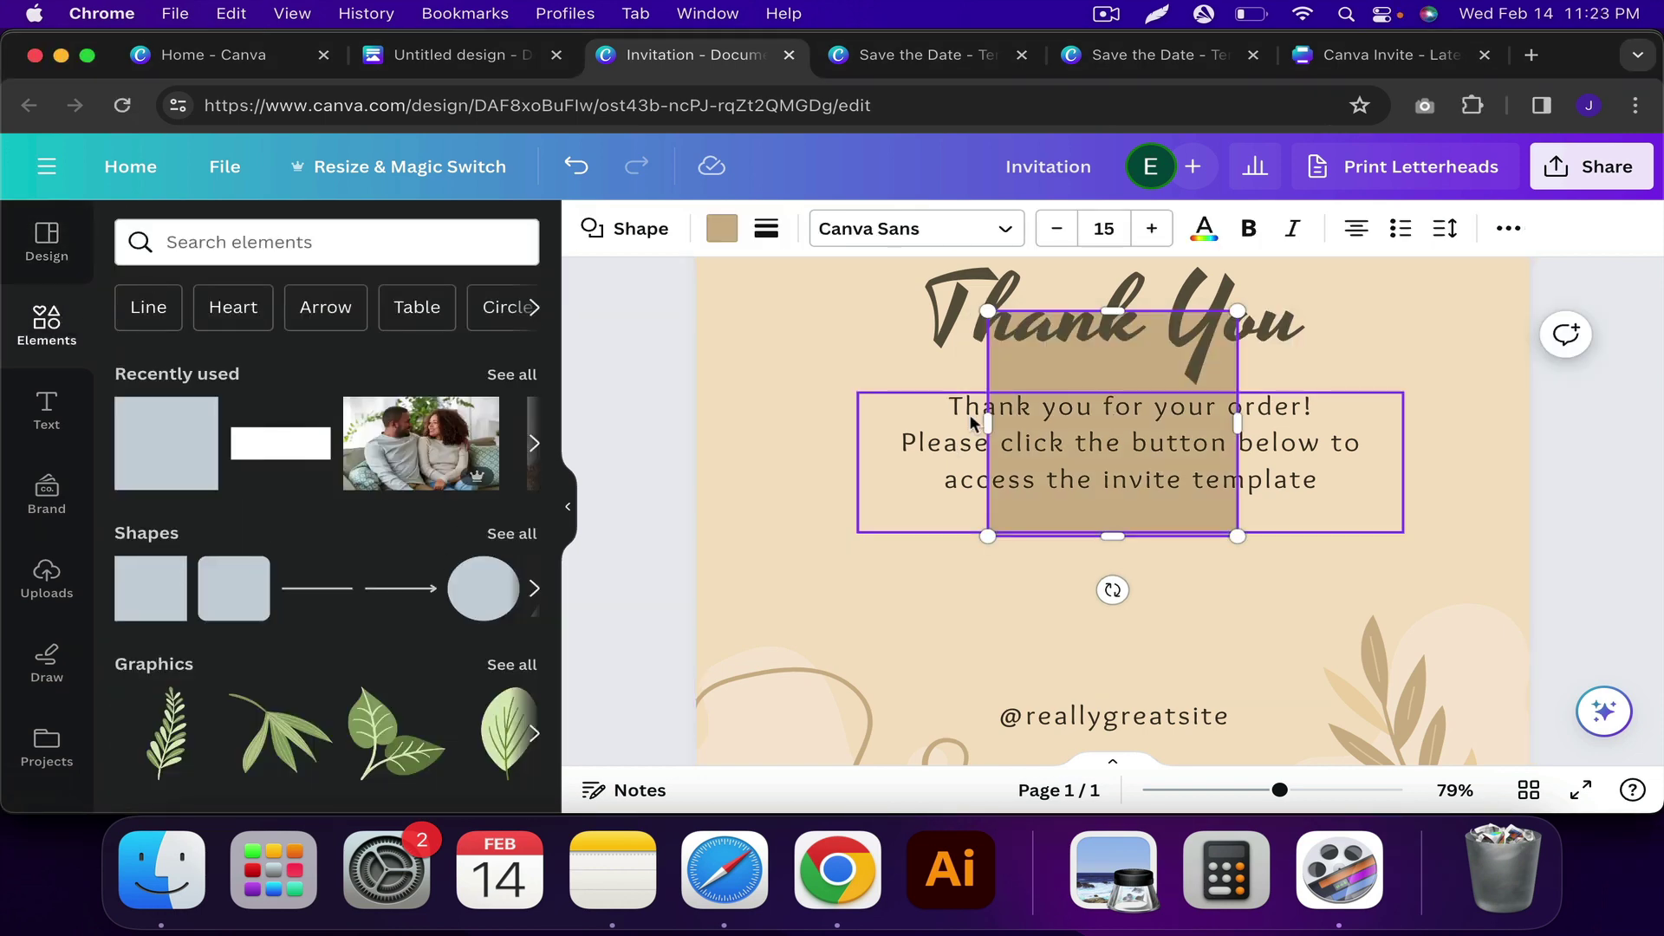
drag(1112, 310, 1118, 493)
drag(1140, 590, 1136, 639)
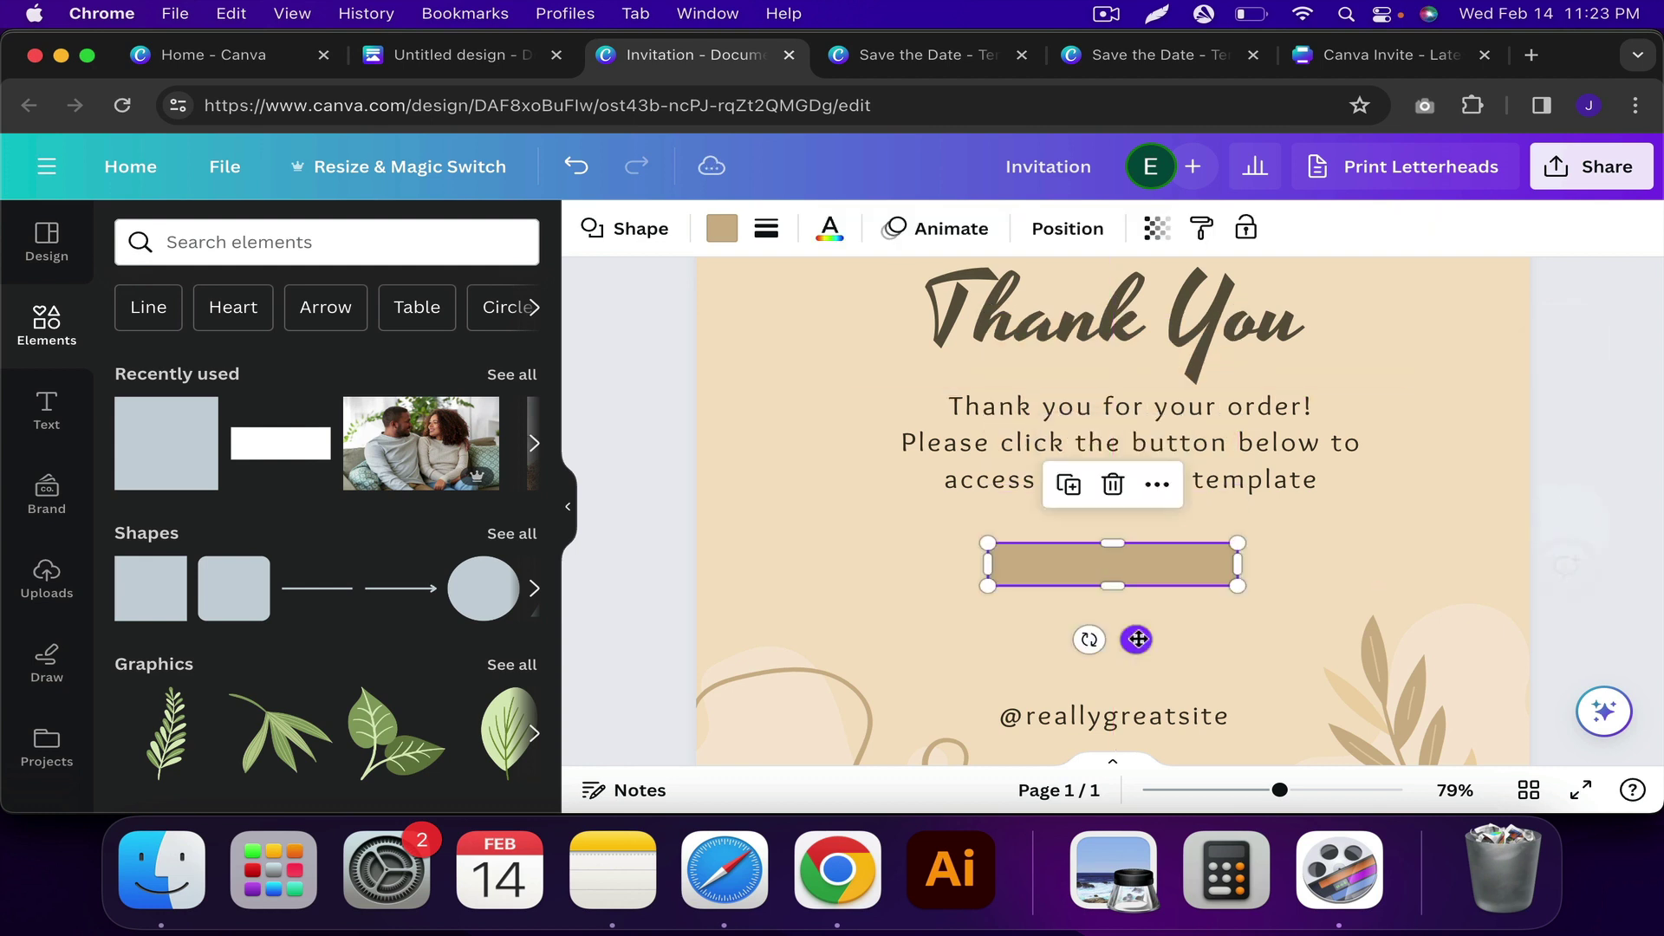
drag(986, 564, 903, 564)
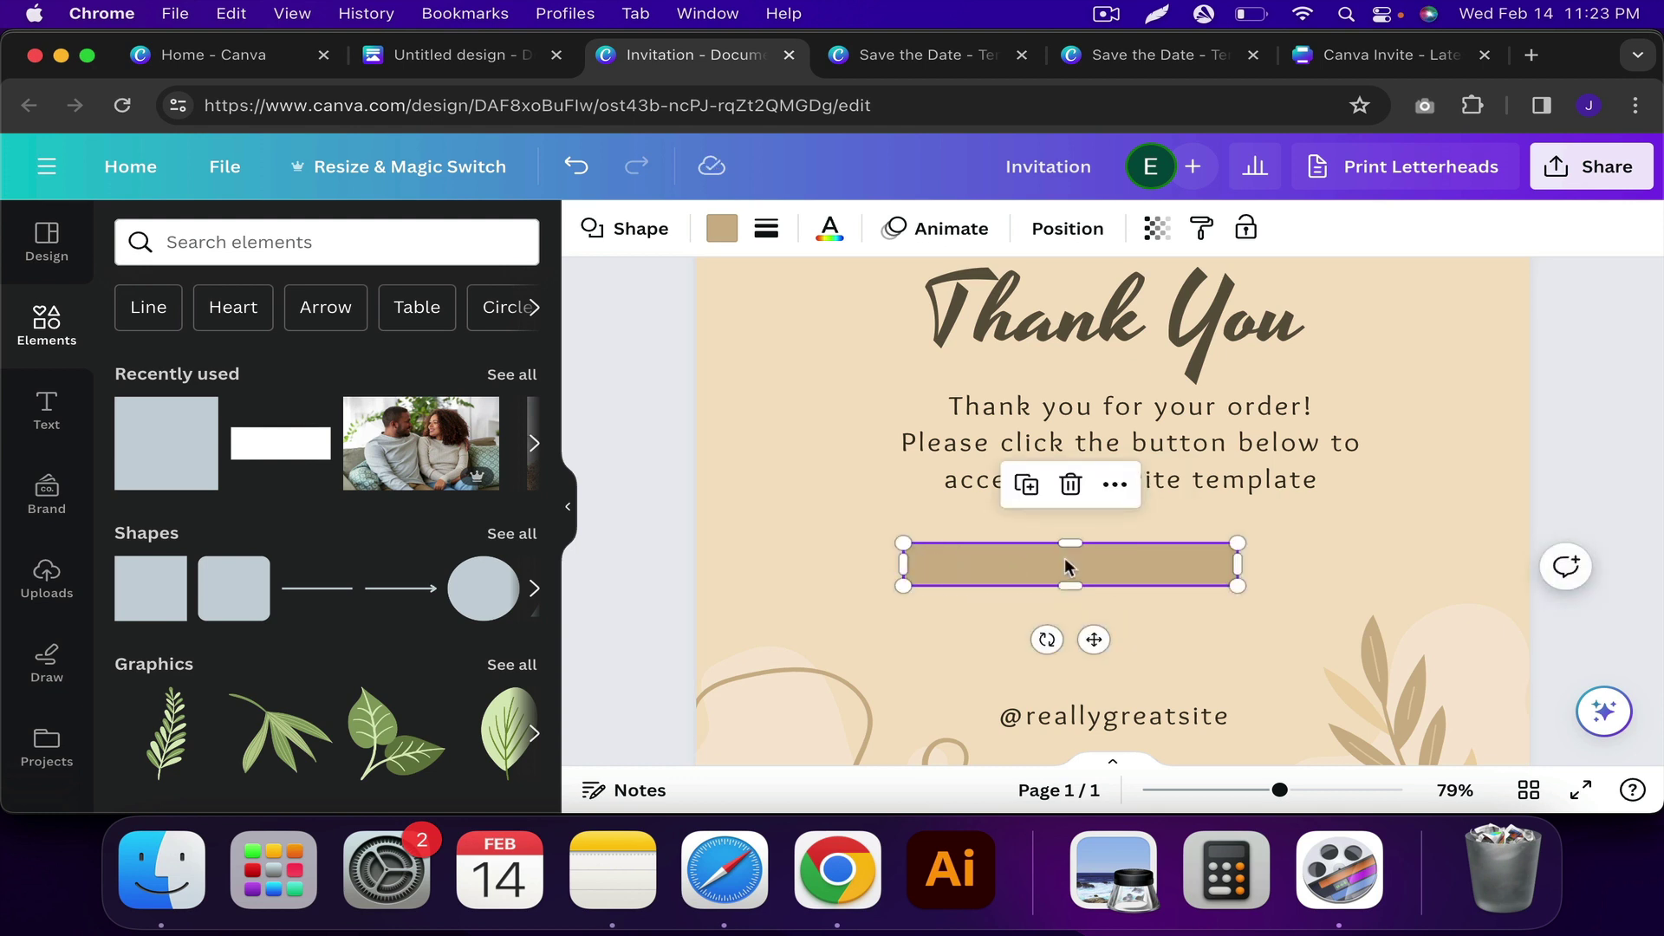
drag(1065, 536, 1068, 525)
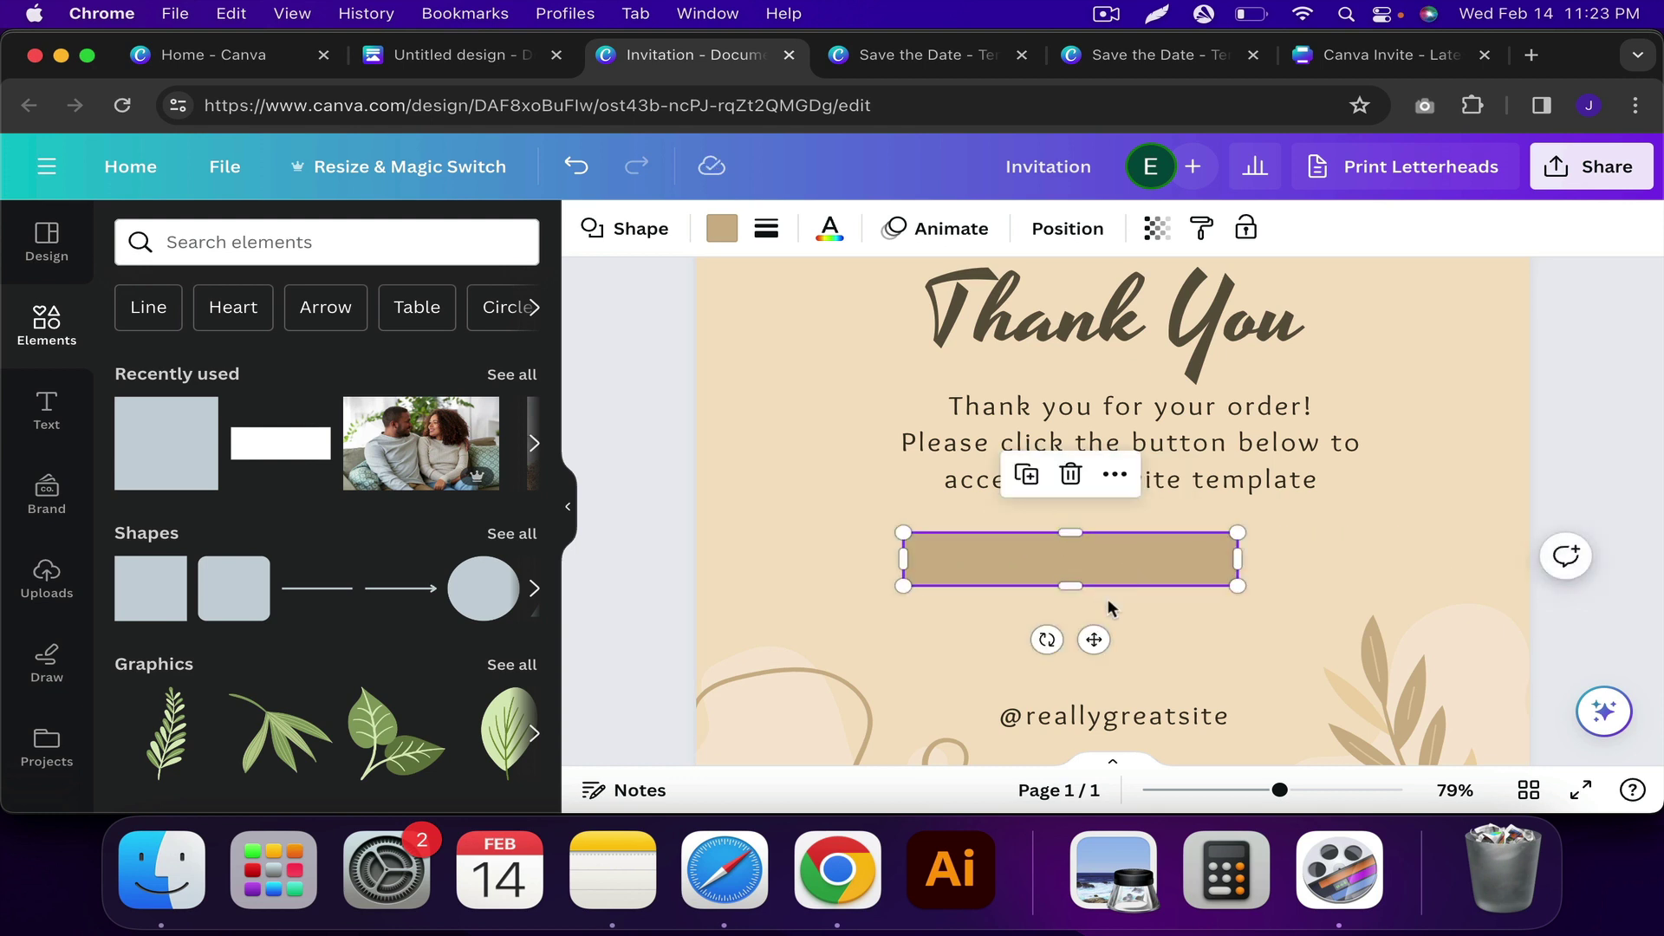
drag(1094, 640, 1133, 640)
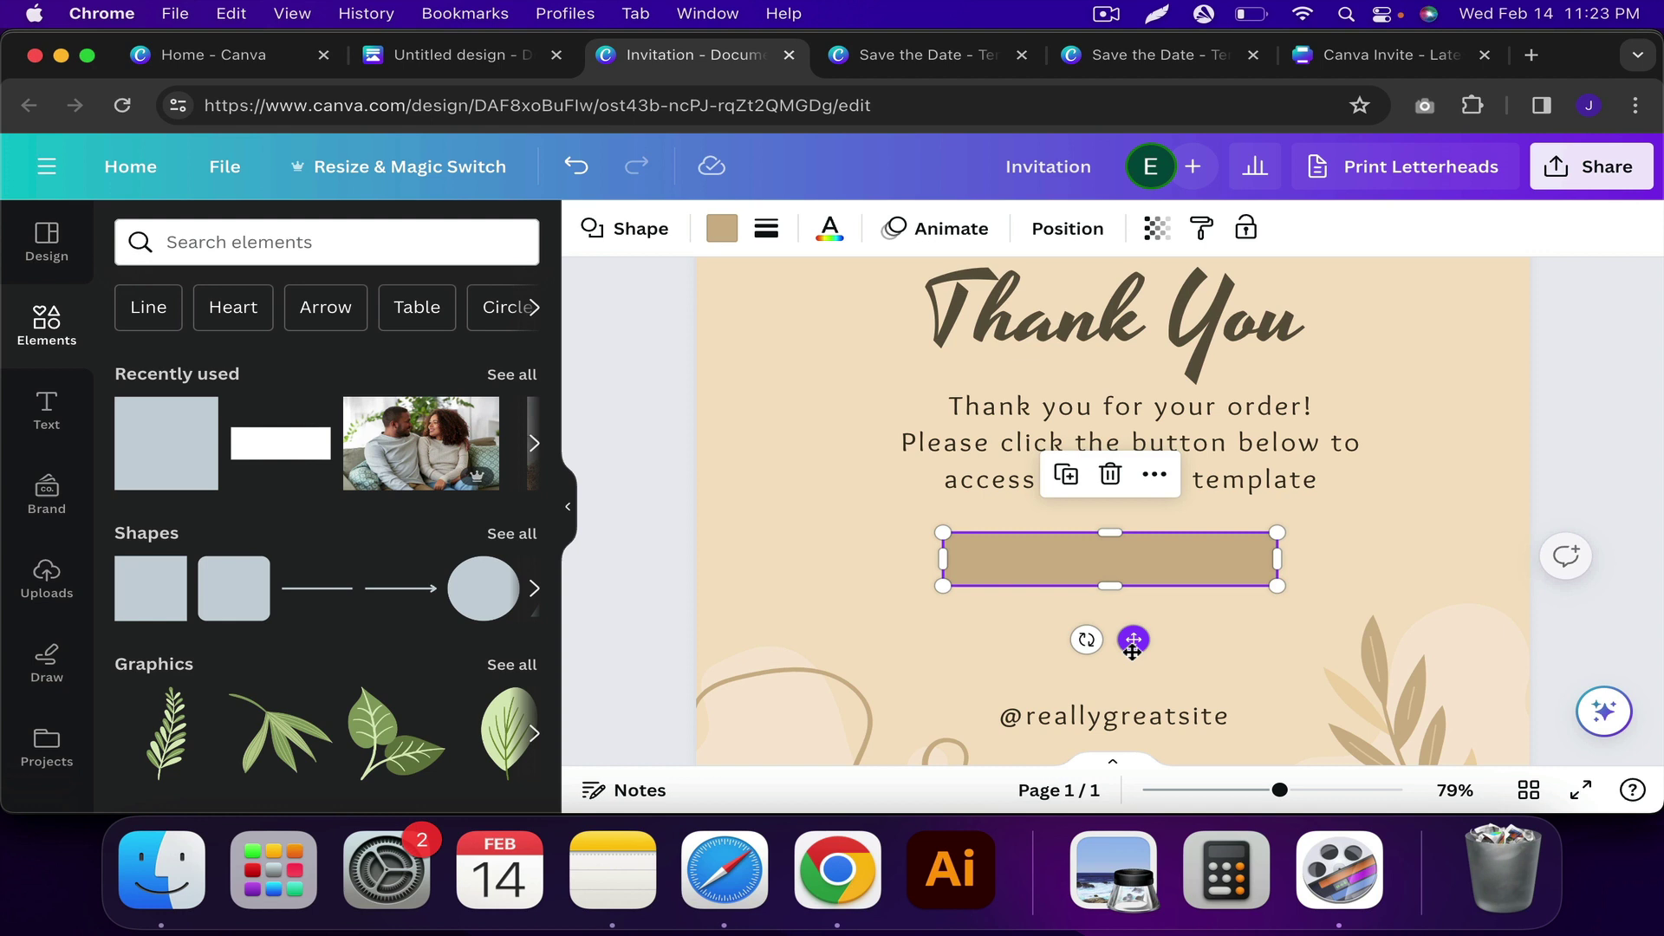
click(1152, 717)
drag(1153, 717, 1138, 565)
double_click(1107, 563)
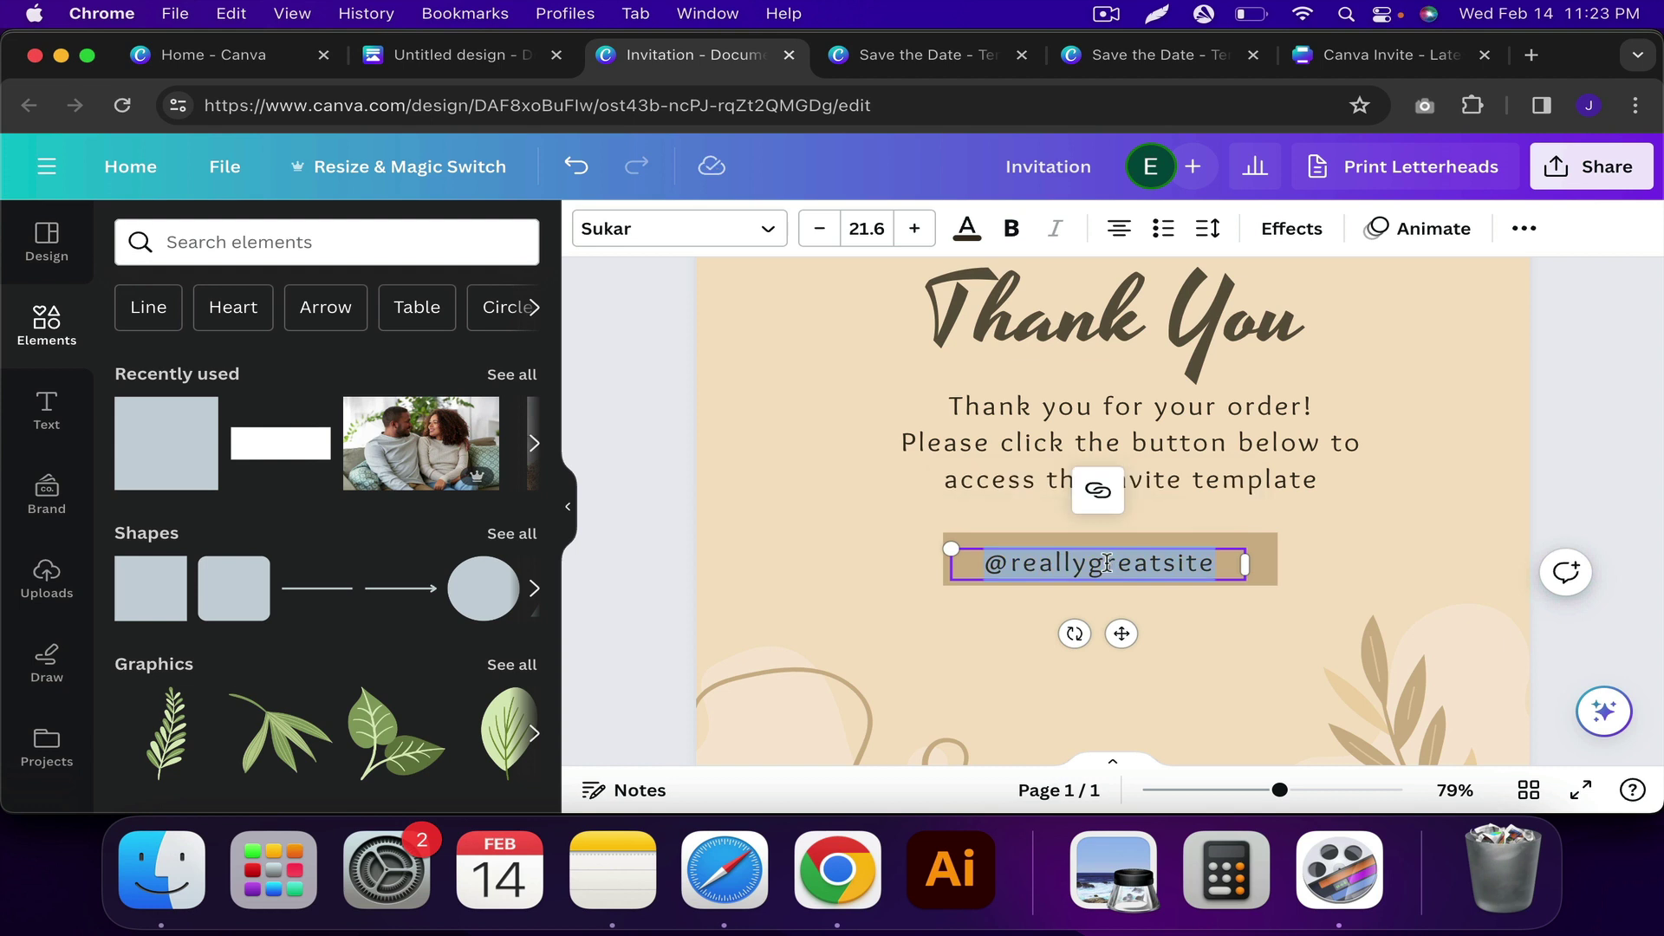
text(LCLICK ME)
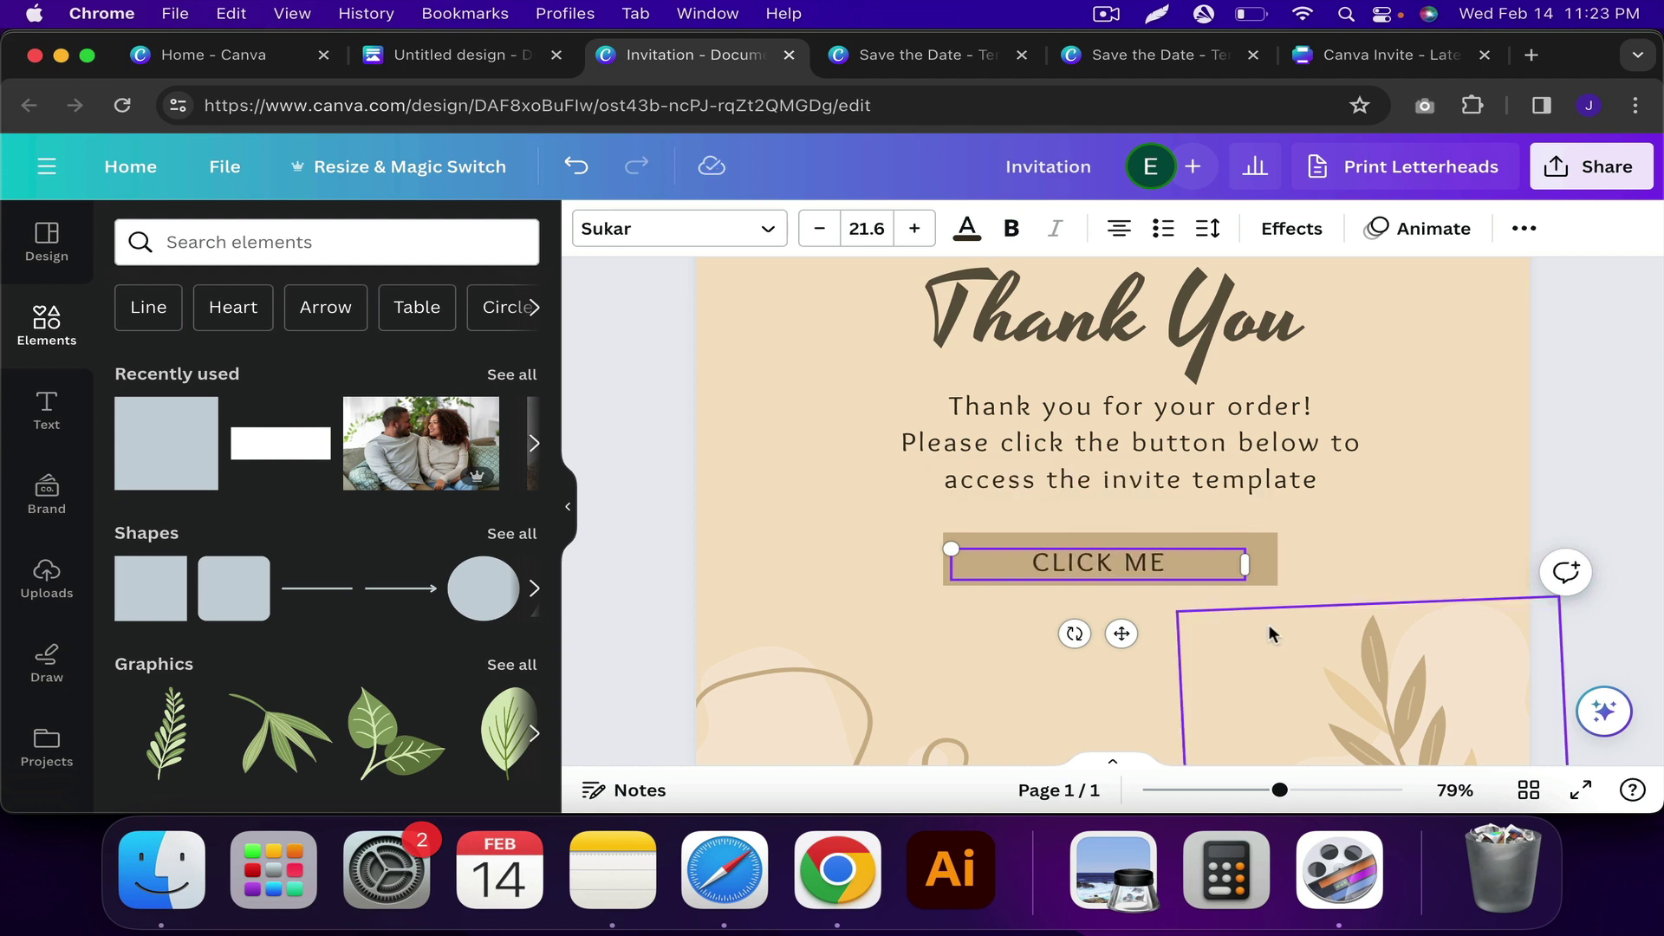
click(1173, 613)
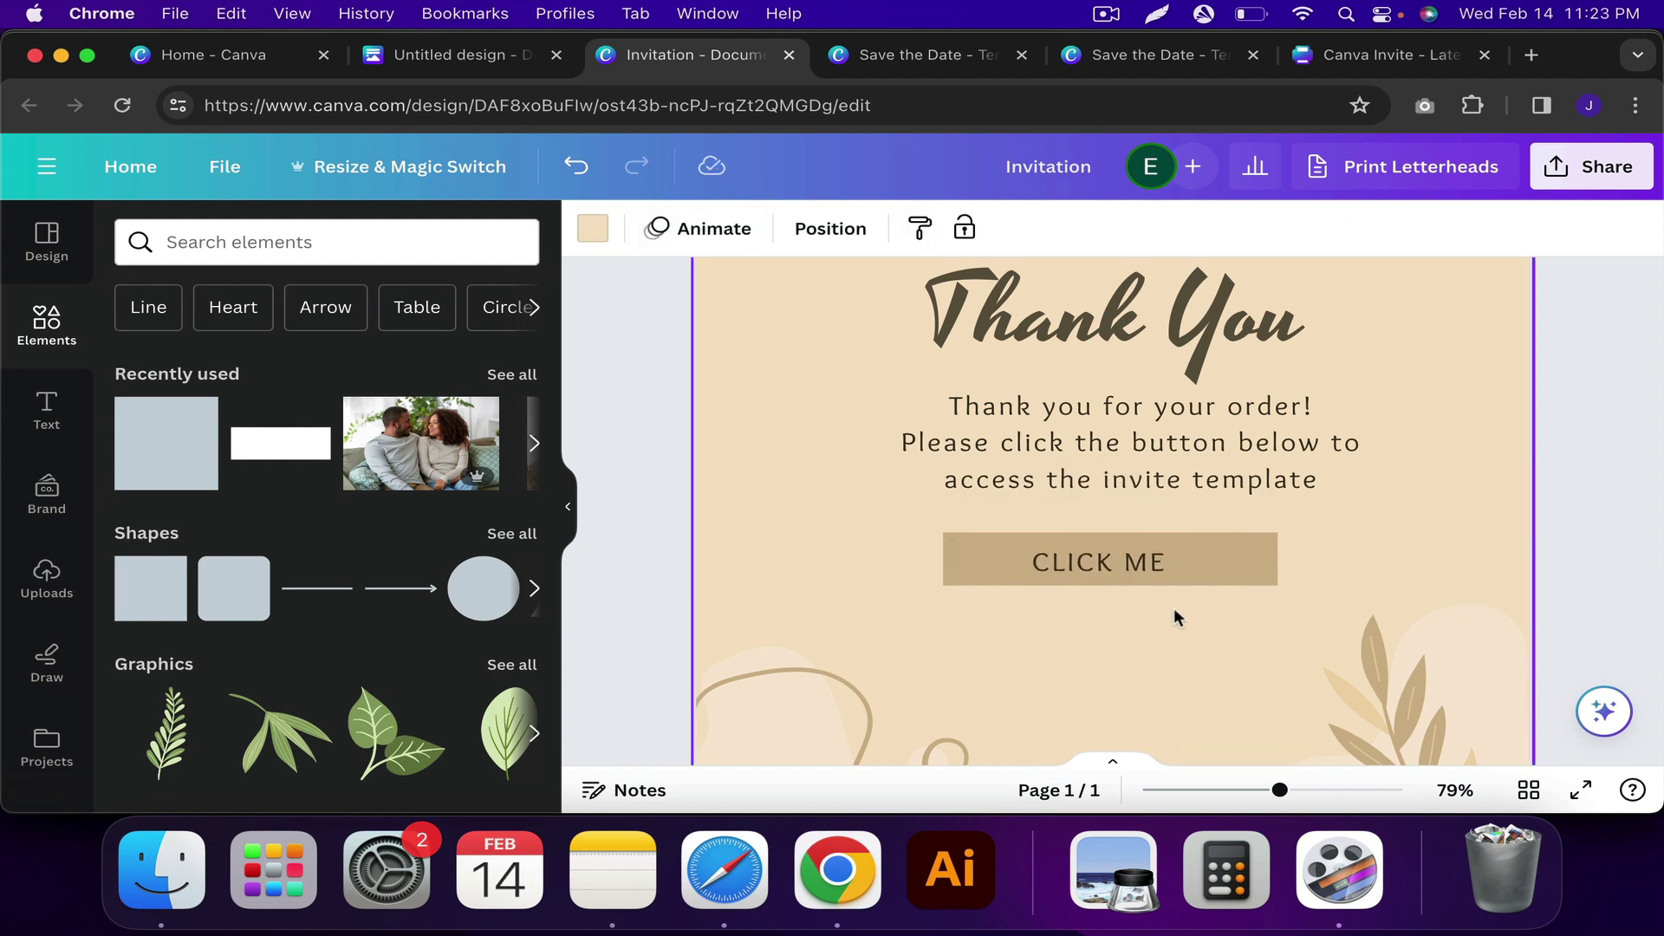
- Center the "CLICK ME" text vertically and horizontally on the button bar
scroll(1174, 613, up, 6)
click(1259, 526)
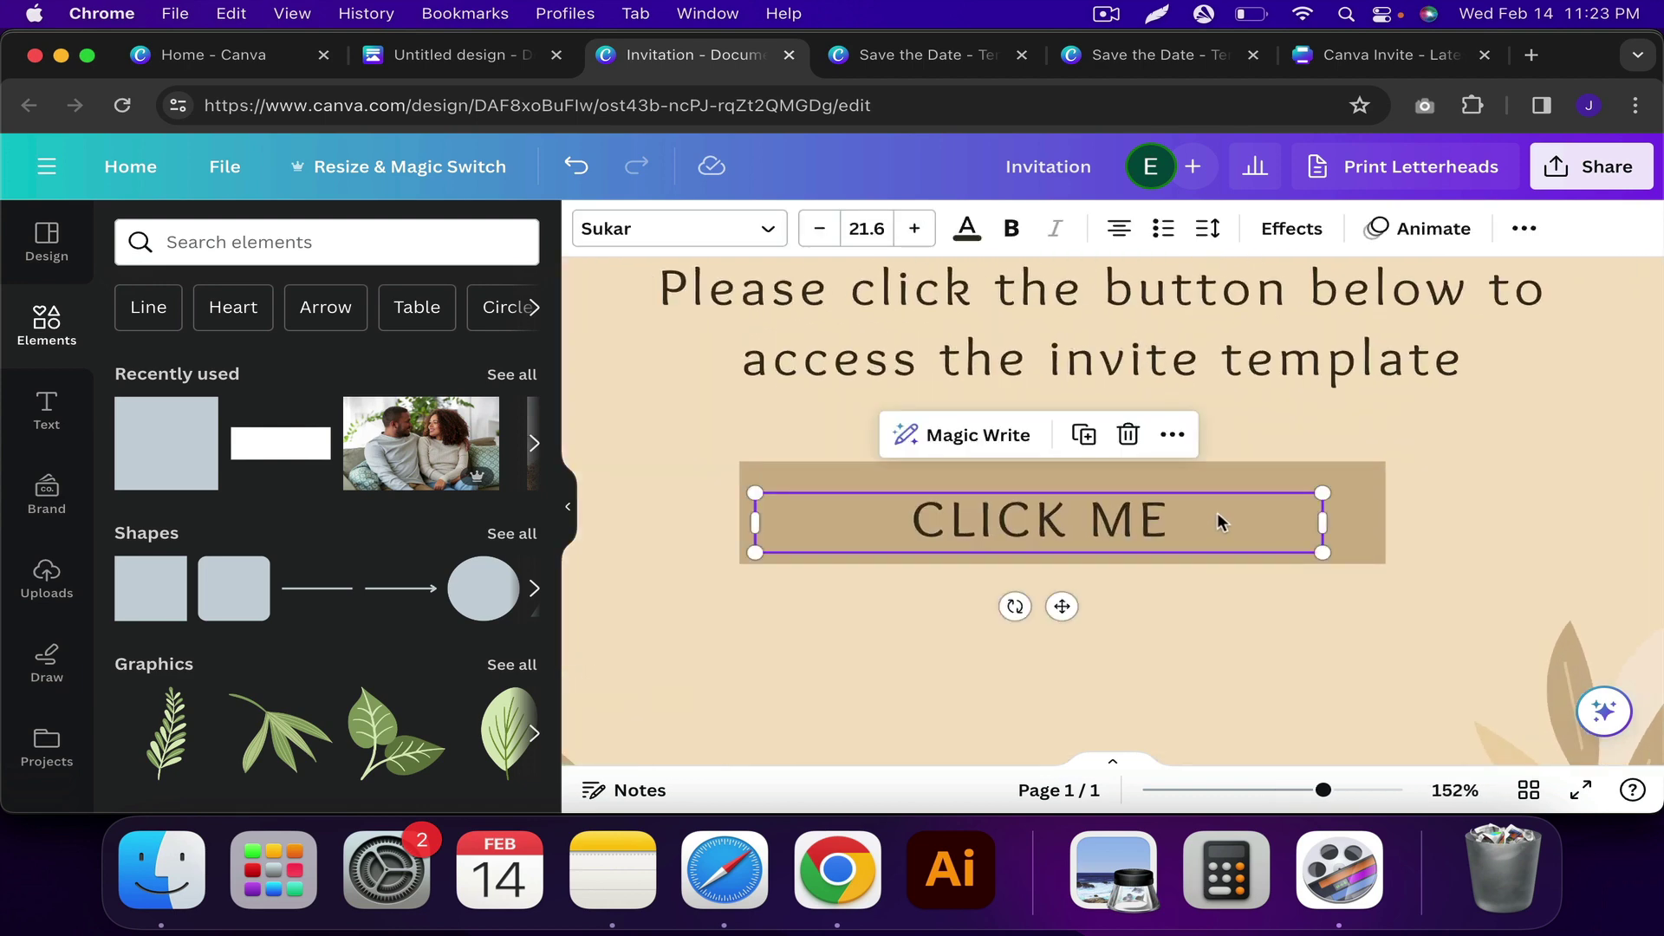
shift+click(1251, 483)
click(1611, 229)
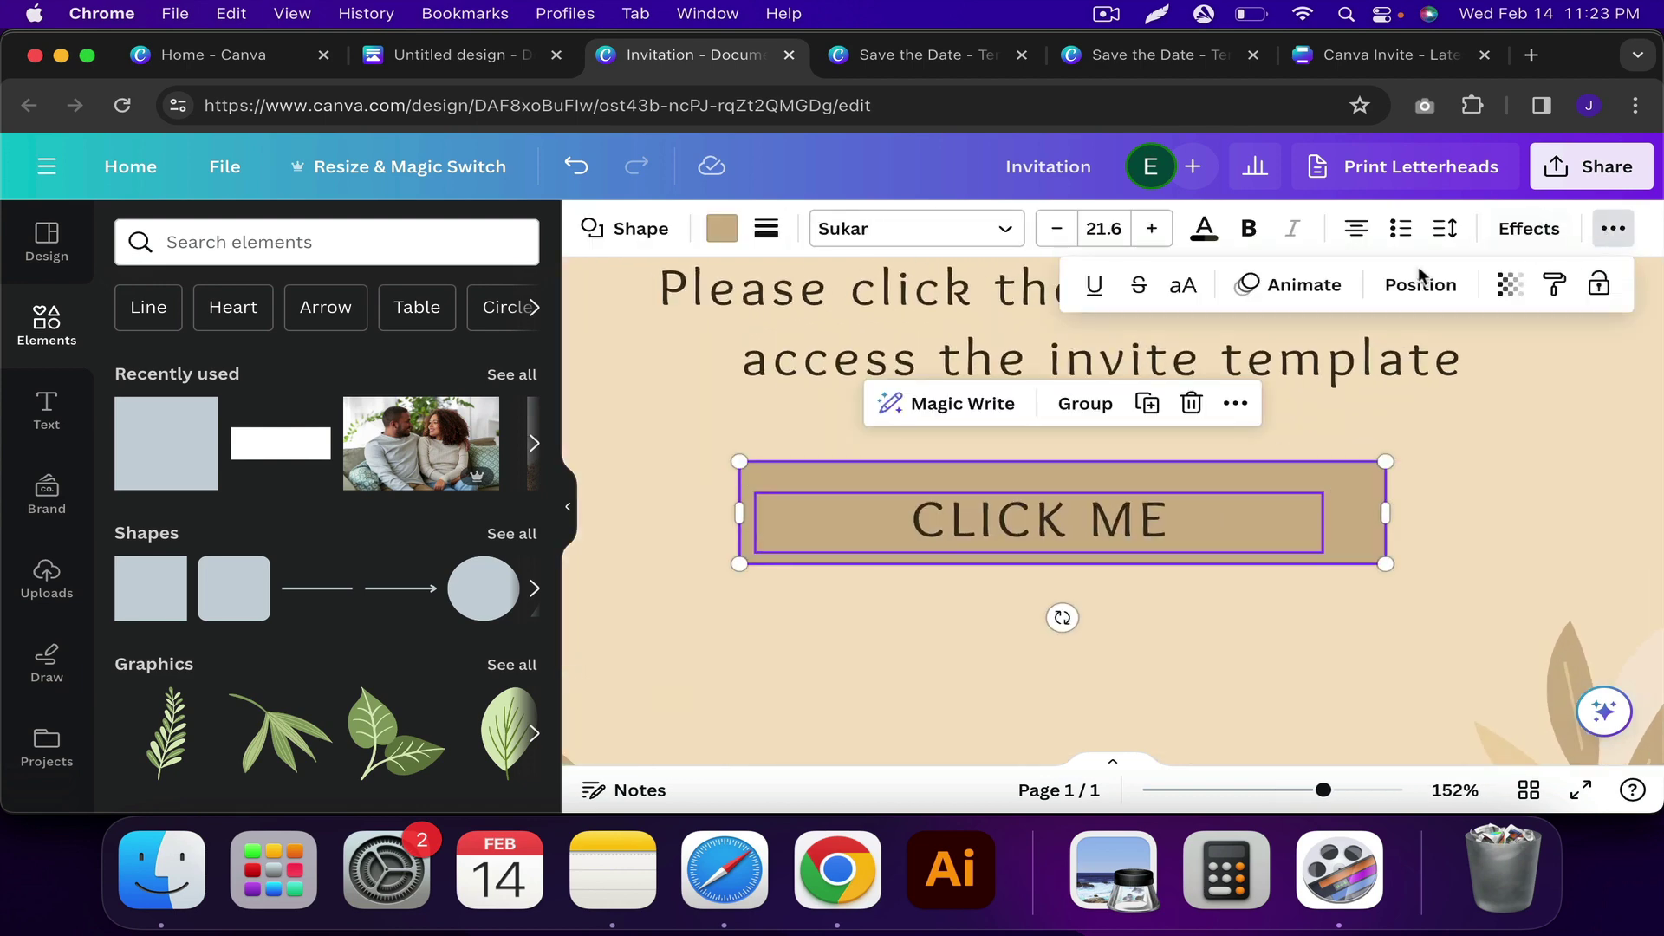
click(1375, 287)
click(402, 484)
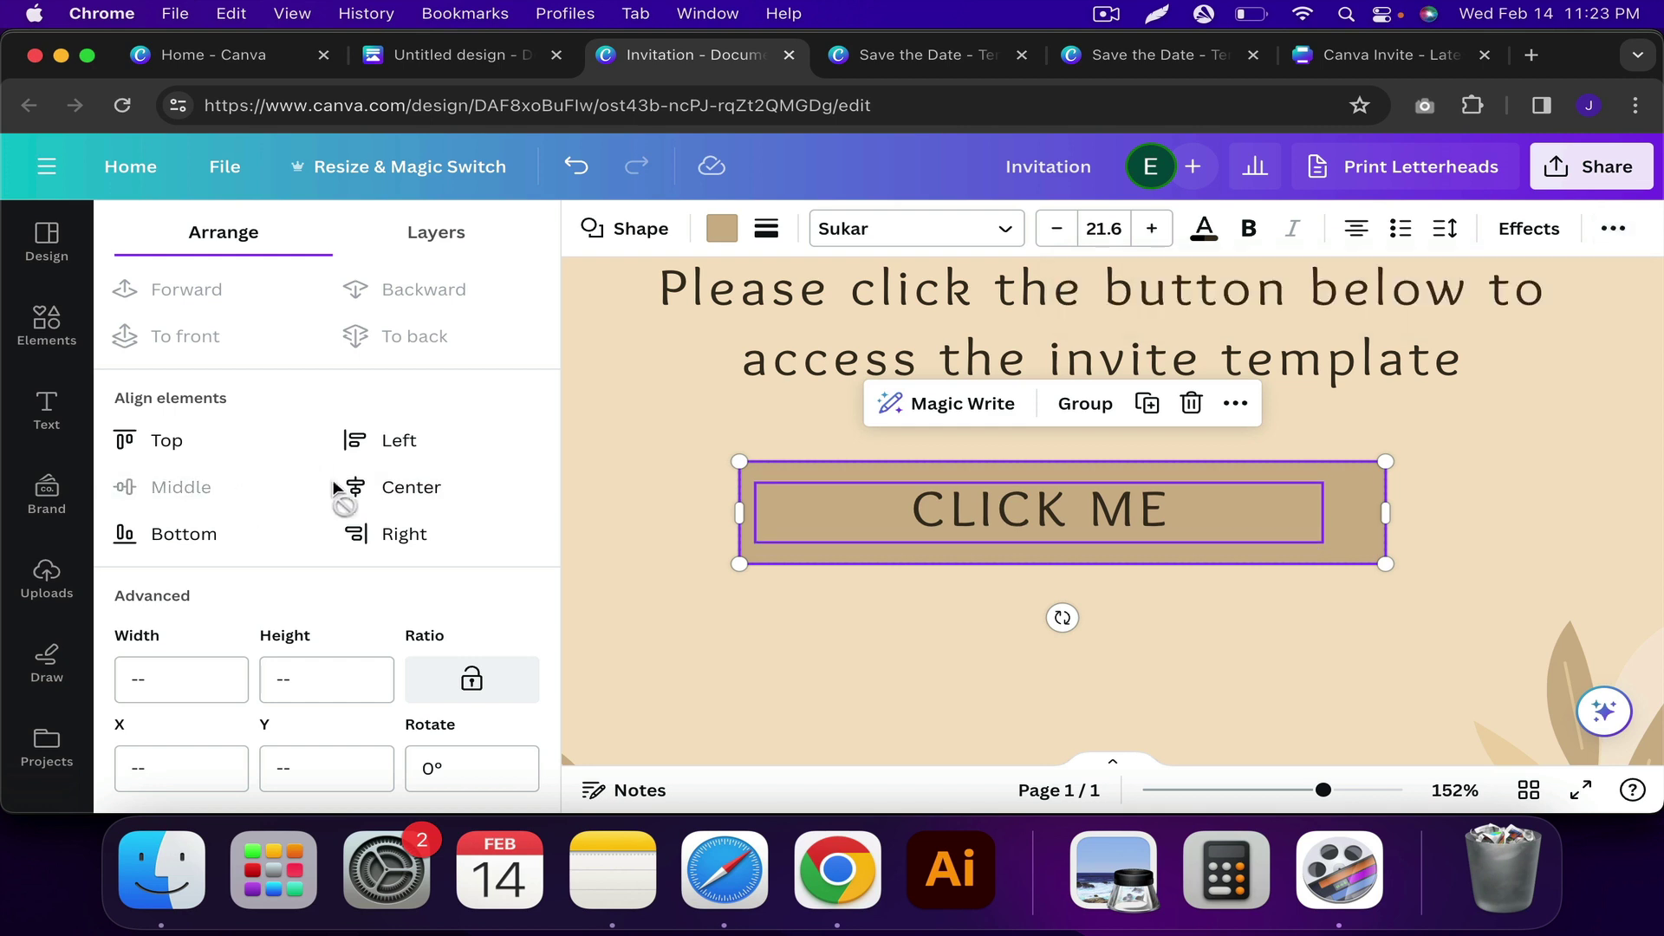
click(890, 590)
- Make the "CLICK ME" text on the button bar bold
click(1028, 490)
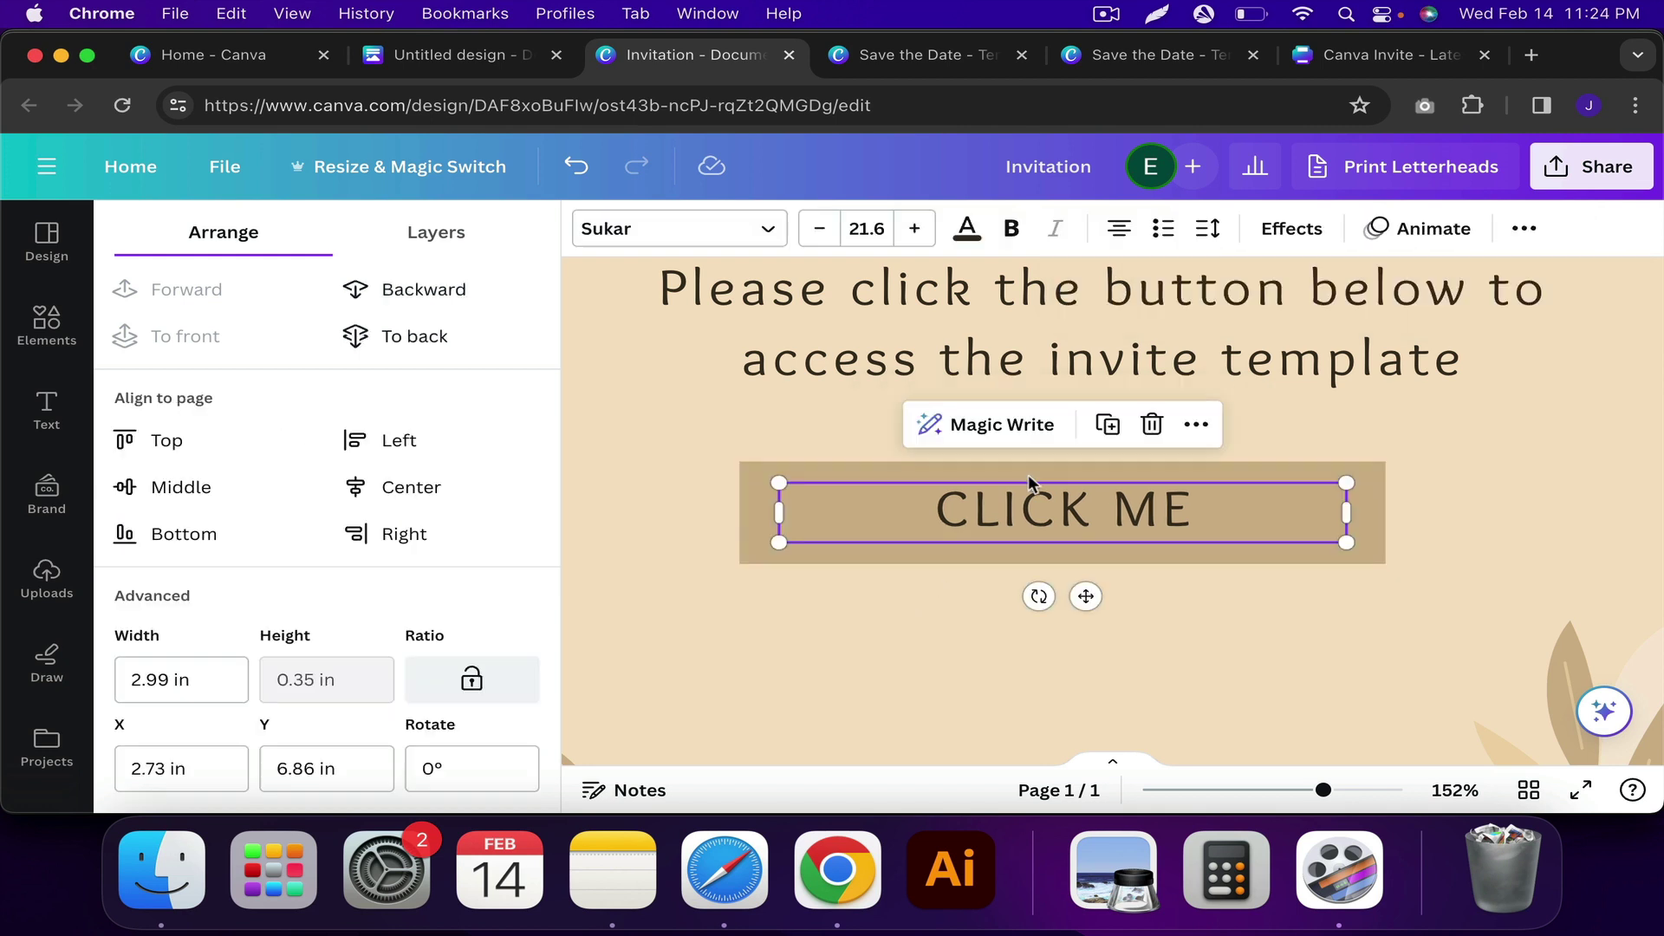
click(739, 482)
scroll(740, 483, down, 5)
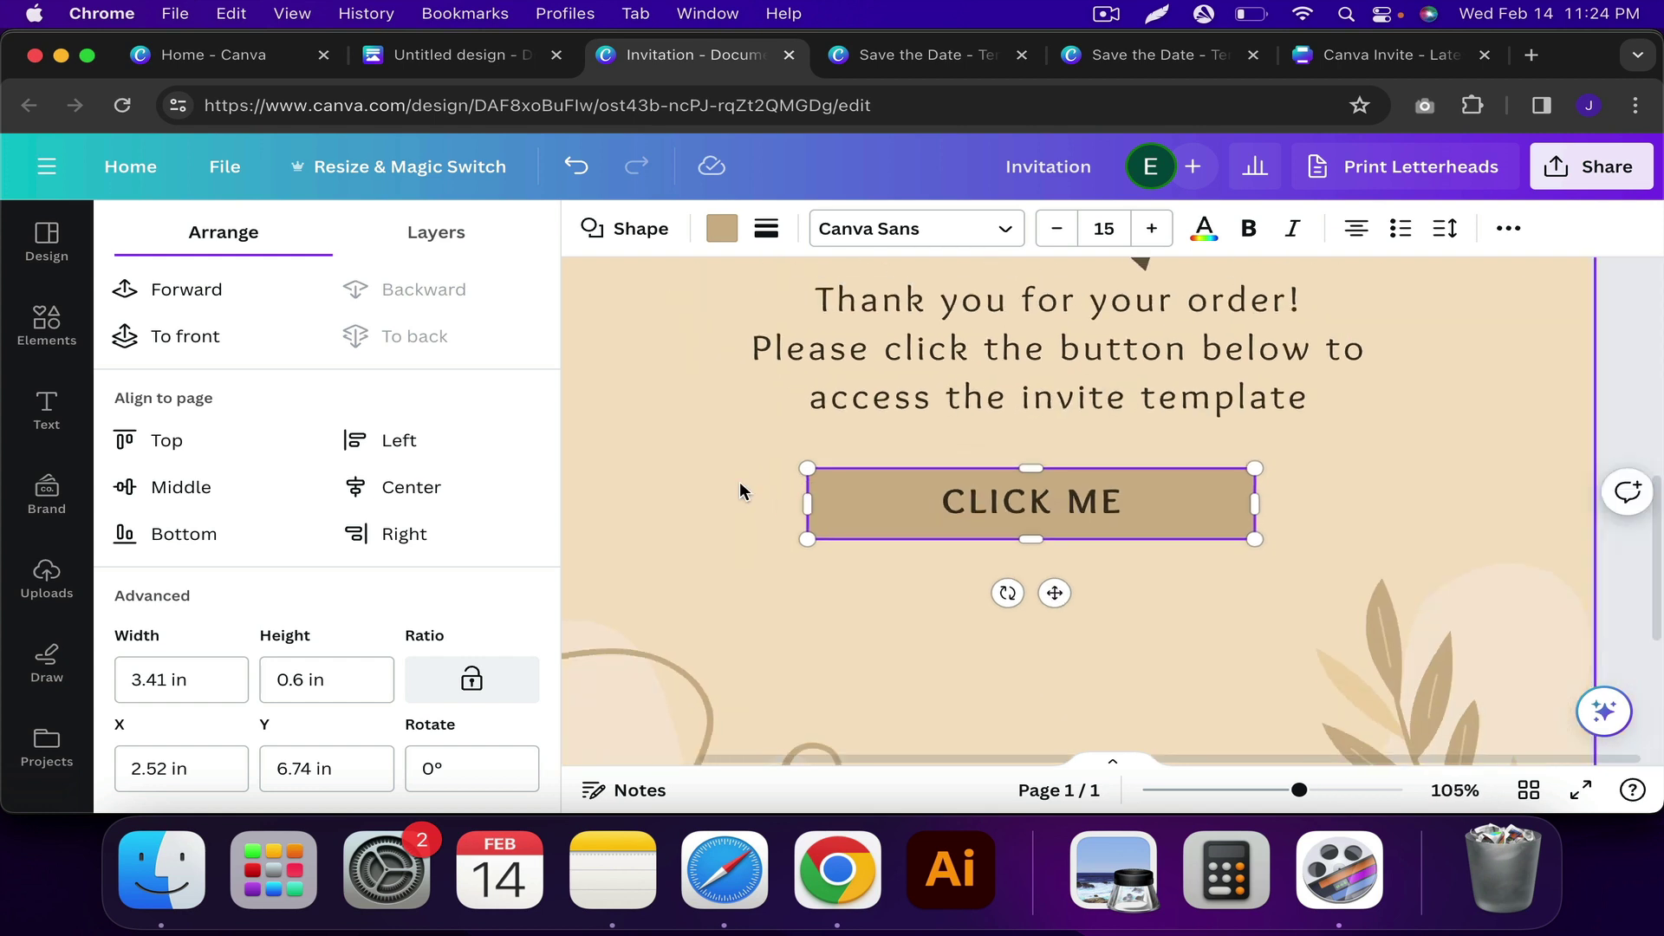
- Place a copy of the button bar with its text below the original and nudge both "CLICK ME" texts slightly down
click(1029, 503)
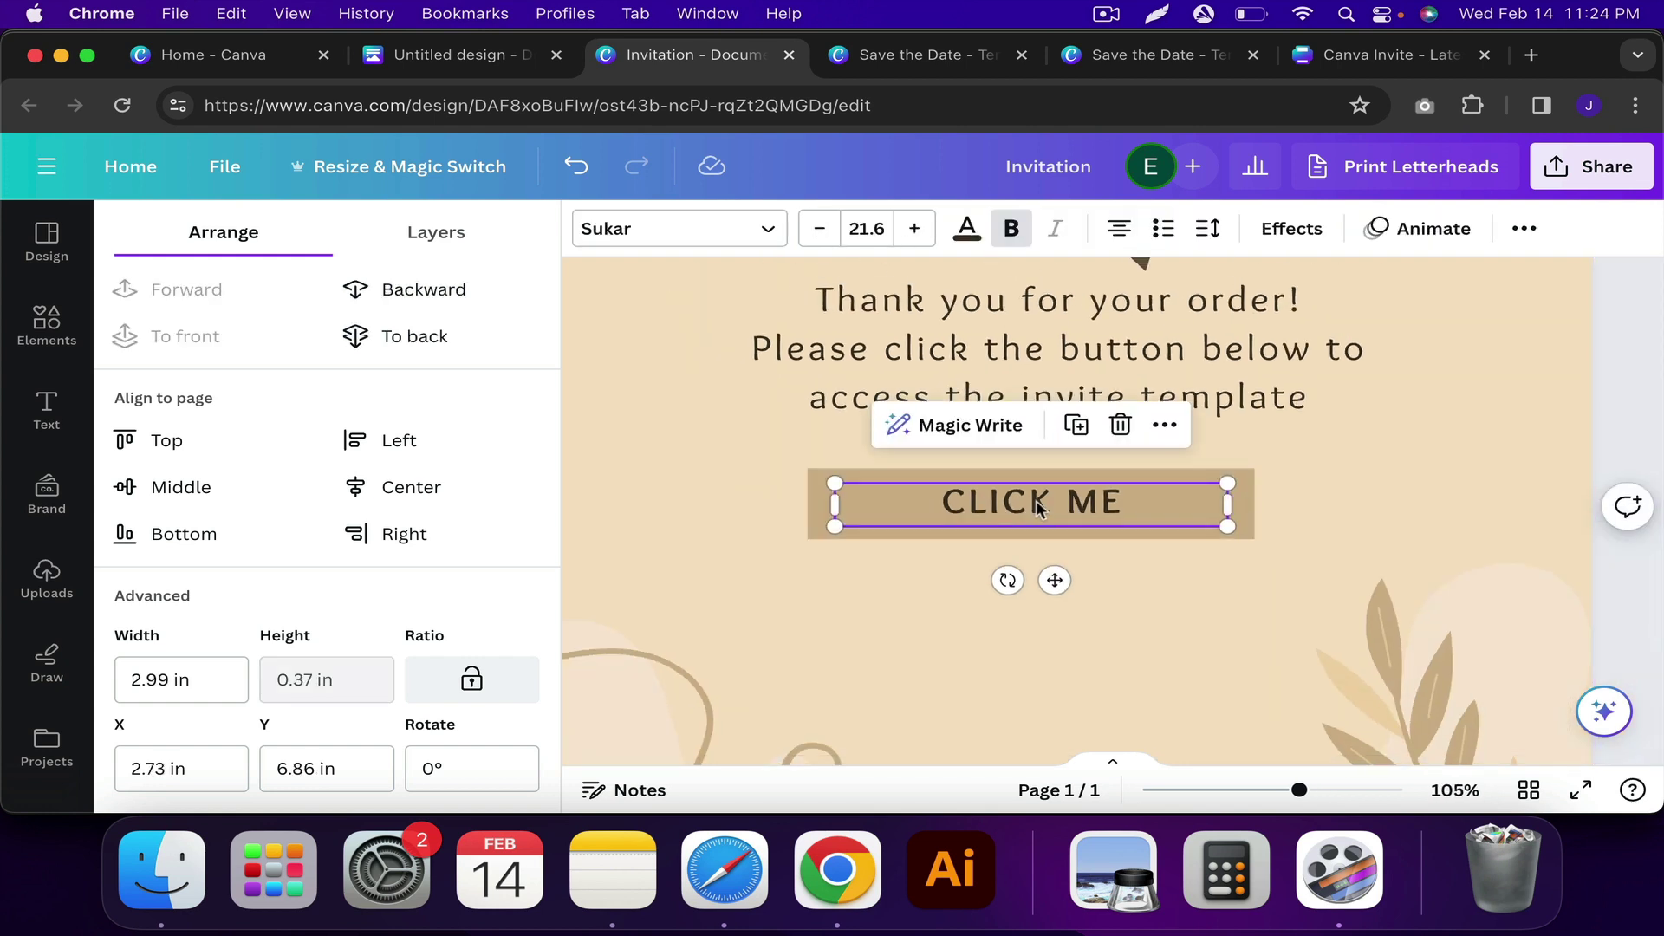
shift+click(1139, 473)
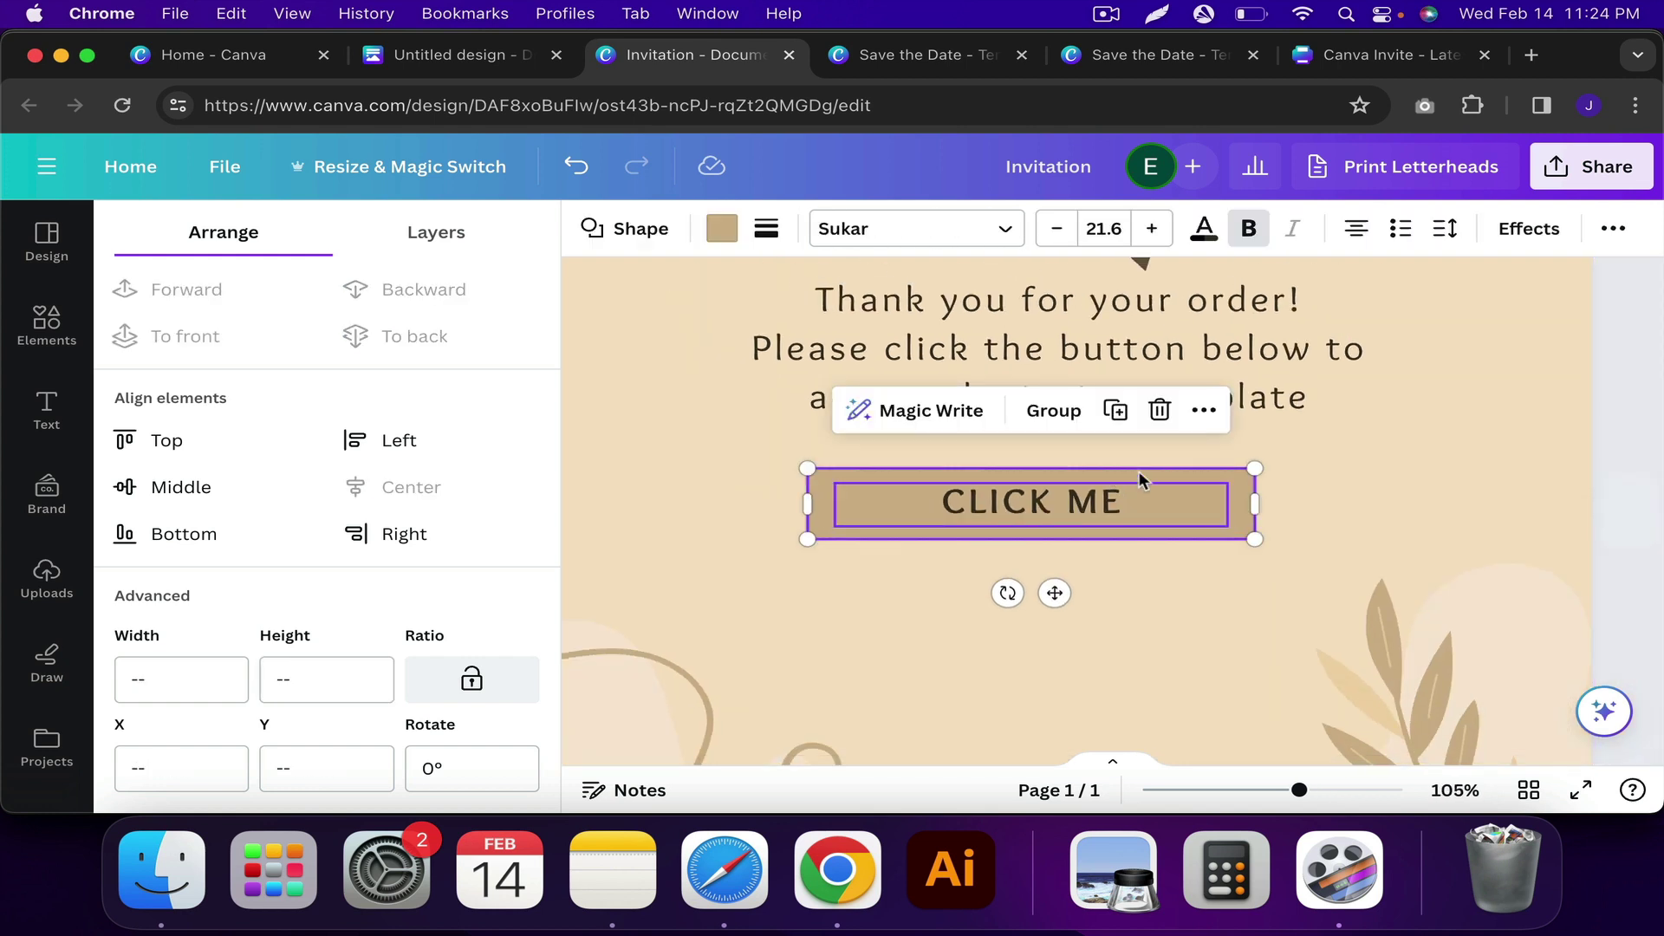
drag(1055, 591, 1046, 648)
scroll(1039, 657, down, 2)
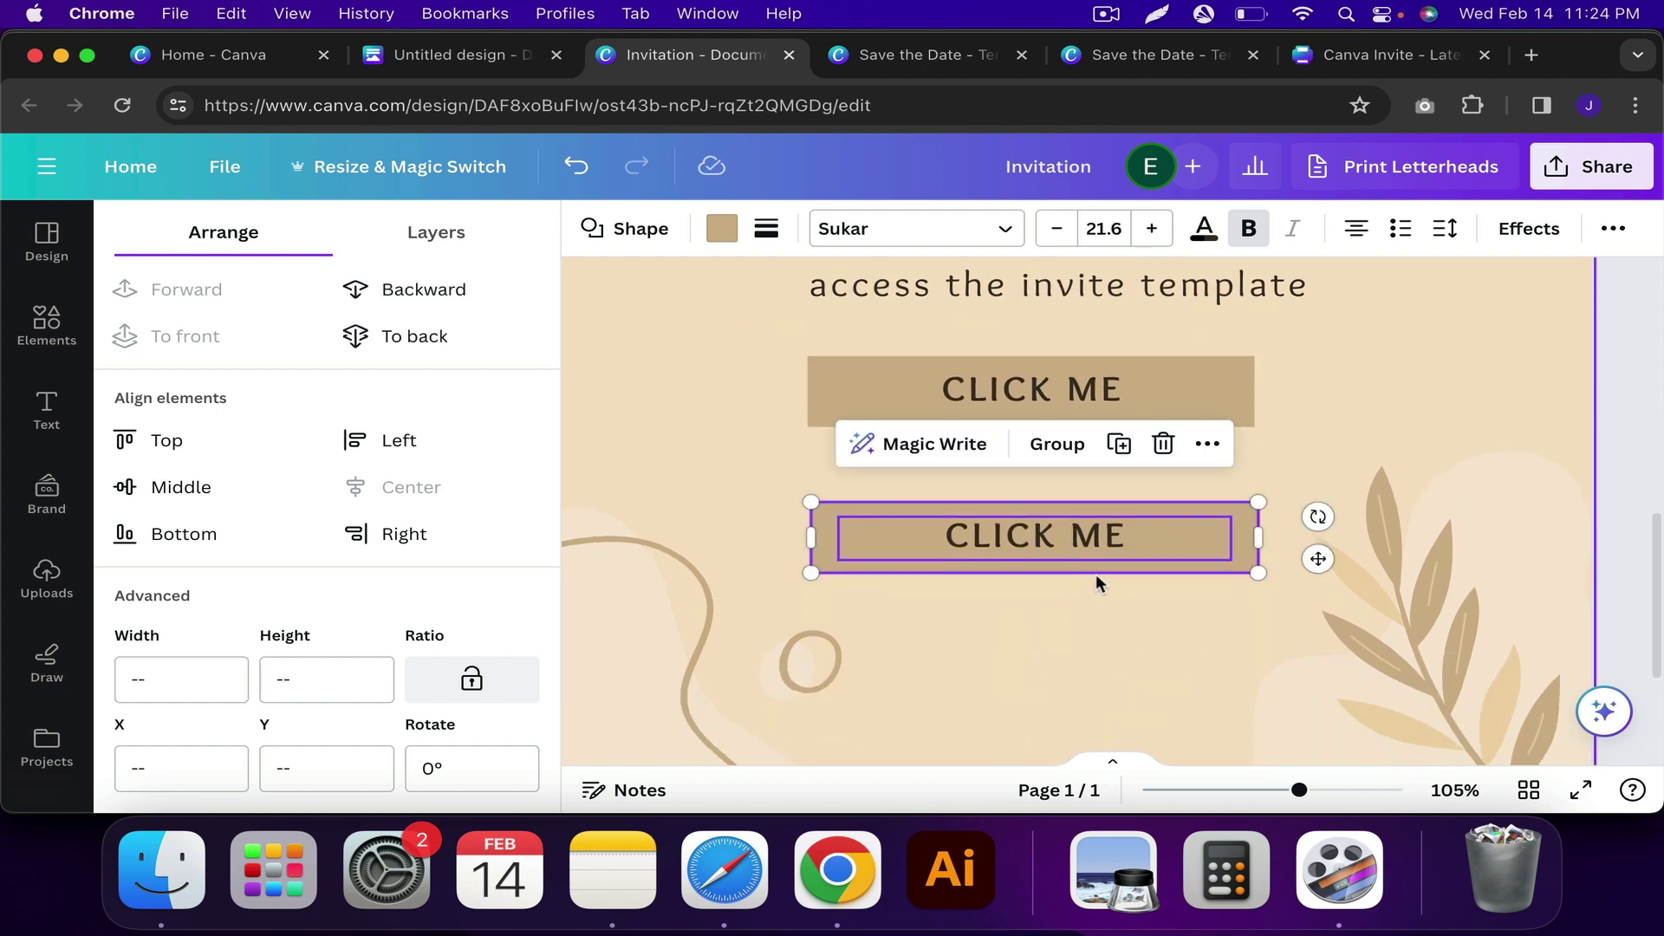
drag(1096, 577, 1094, 595)
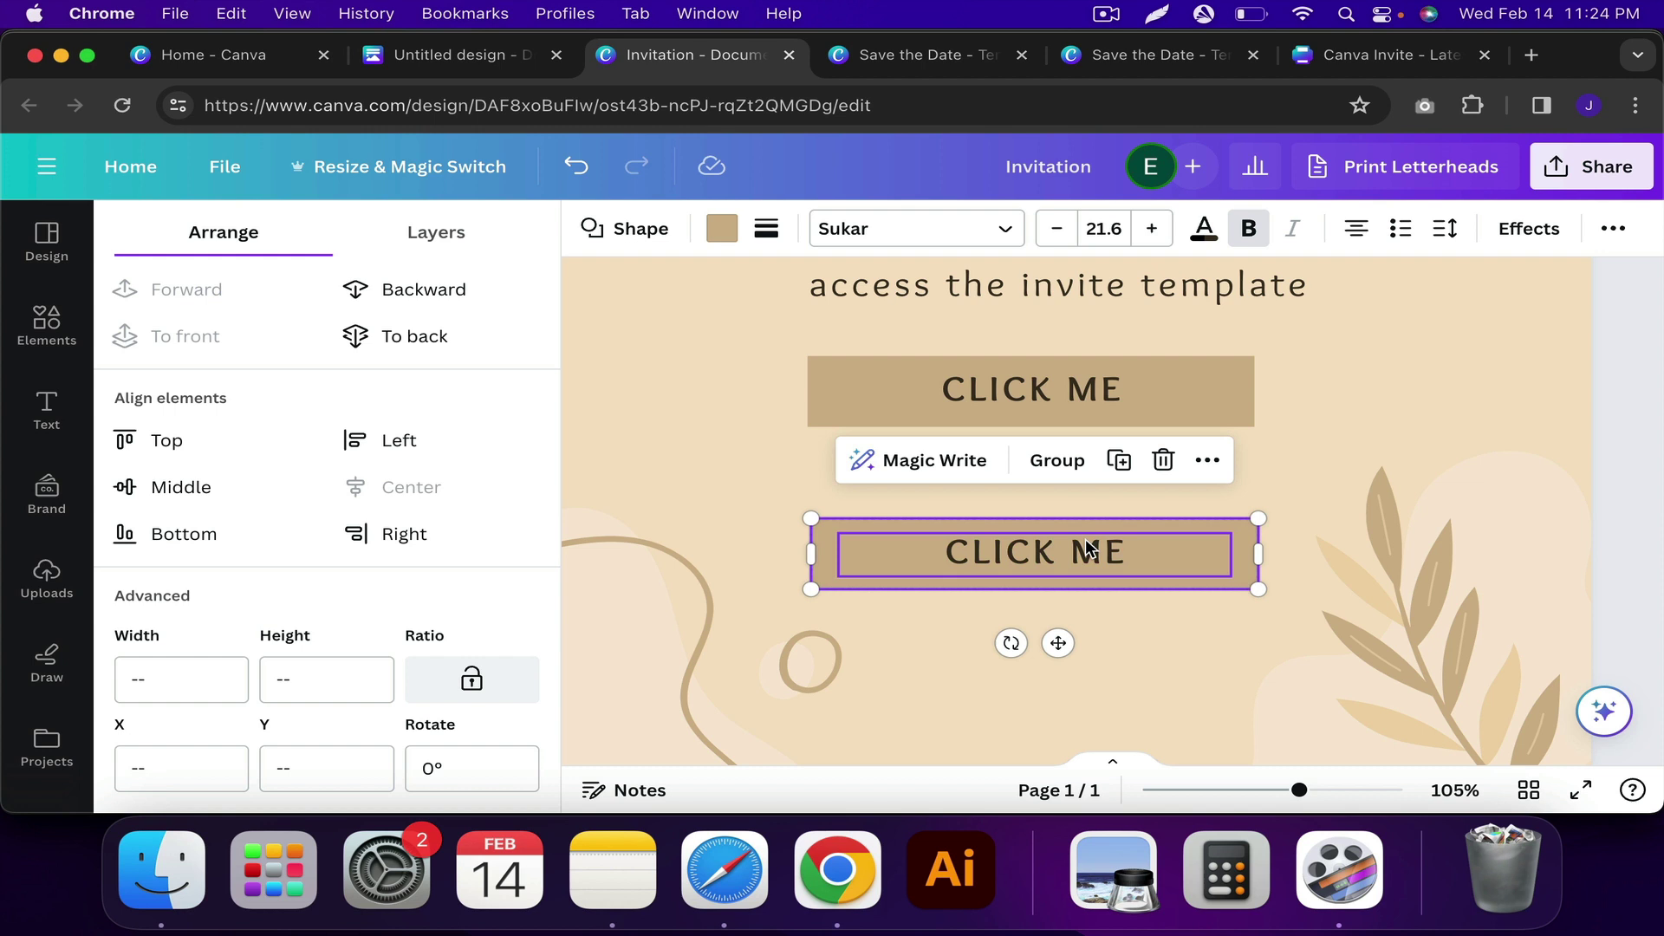
click(1120, 387)
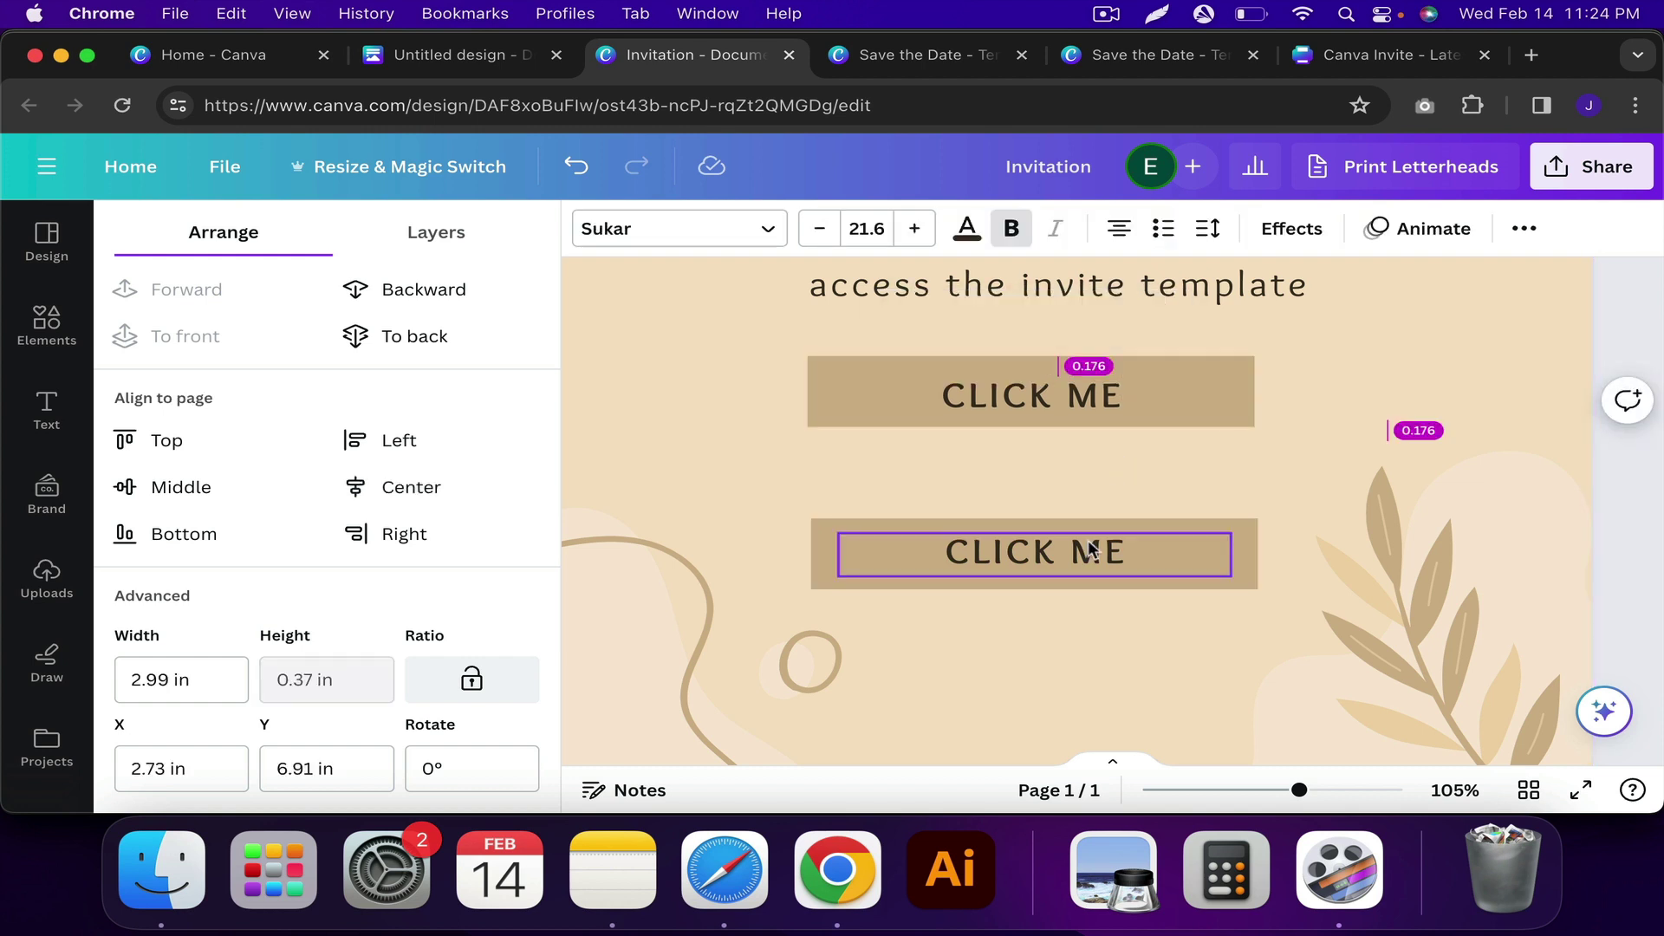
click(1040, 555)
- Place a copy of the order message just above the upper button and replace its text with "5 X 7 IN"
scroll(1049, 420, up, 2)
scroll(1049, 414, up, 1)
click(1077, 378)
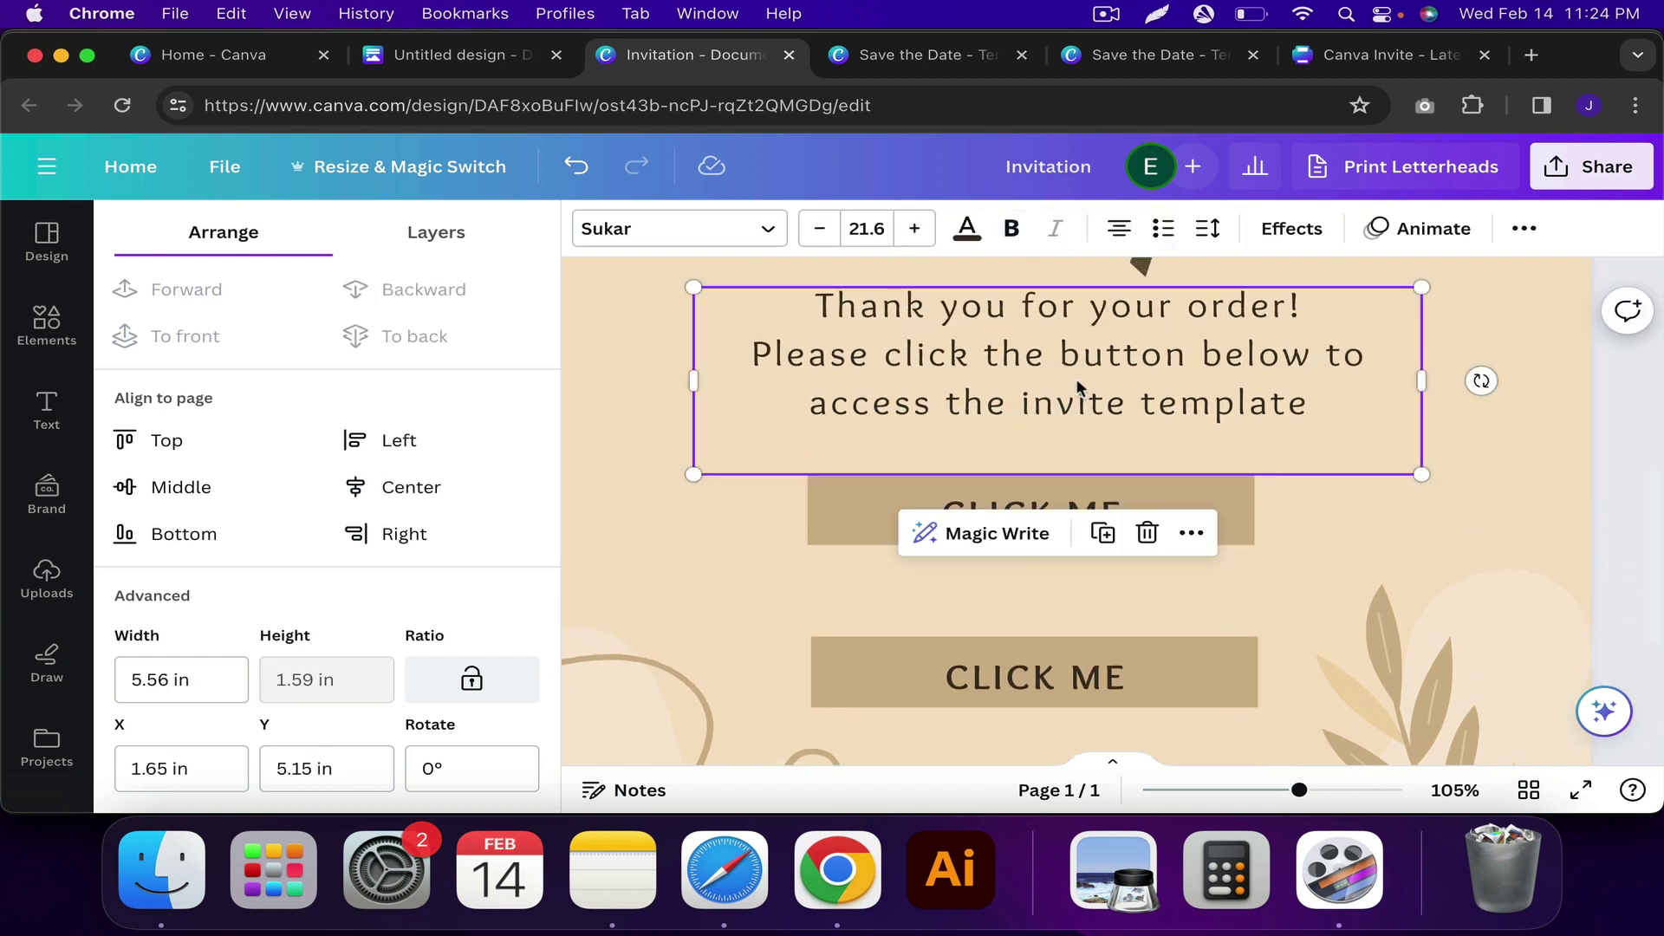
drag(1076, 378, 1024, 519)
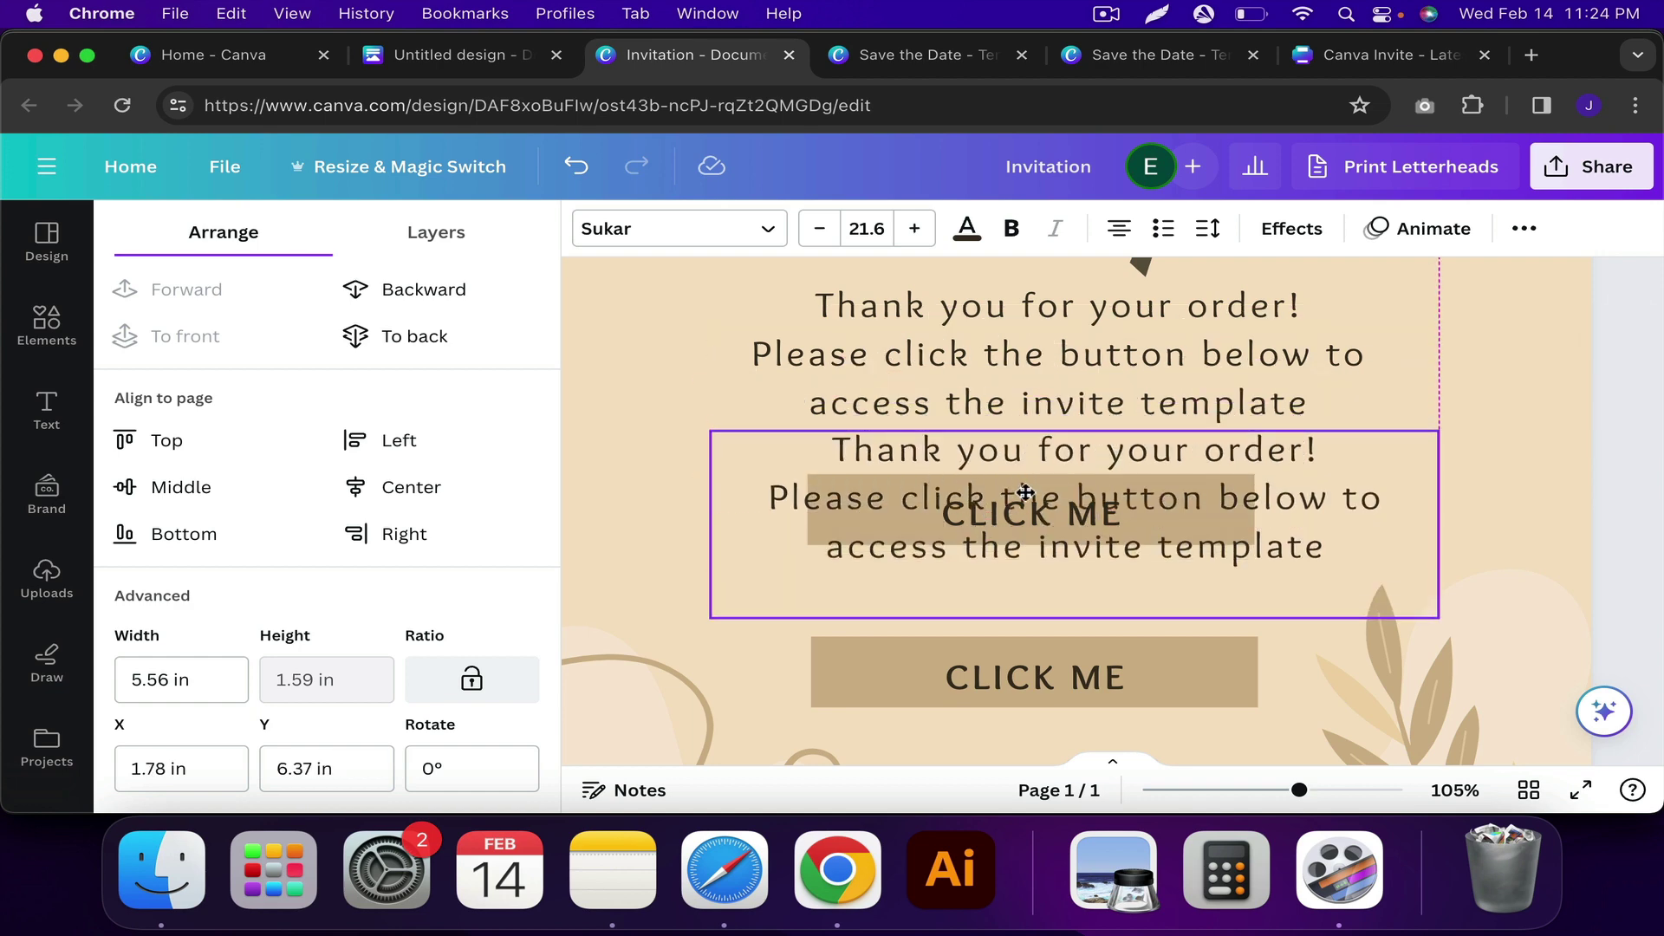
double_click(1013, 462)
text(5 X 7 IN)
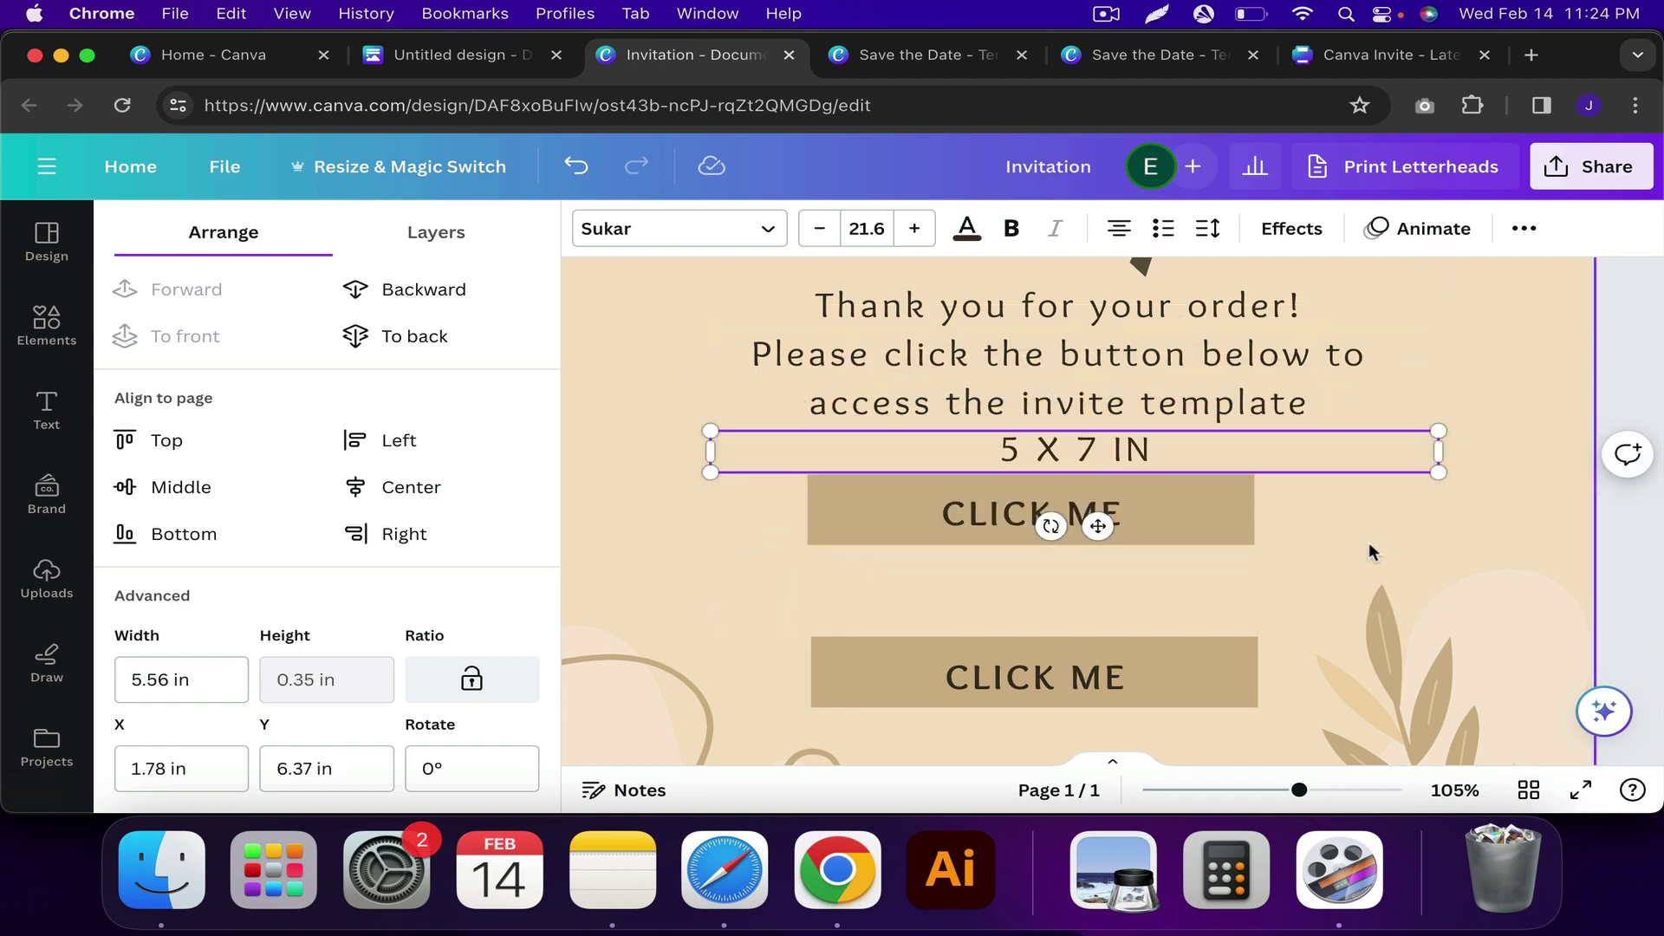
- Format the "5 X 7 IN" label as bold at font size 18 and center it horizontally on the page
click(1267, 501)
click(1151, 451)
click(867, 228)
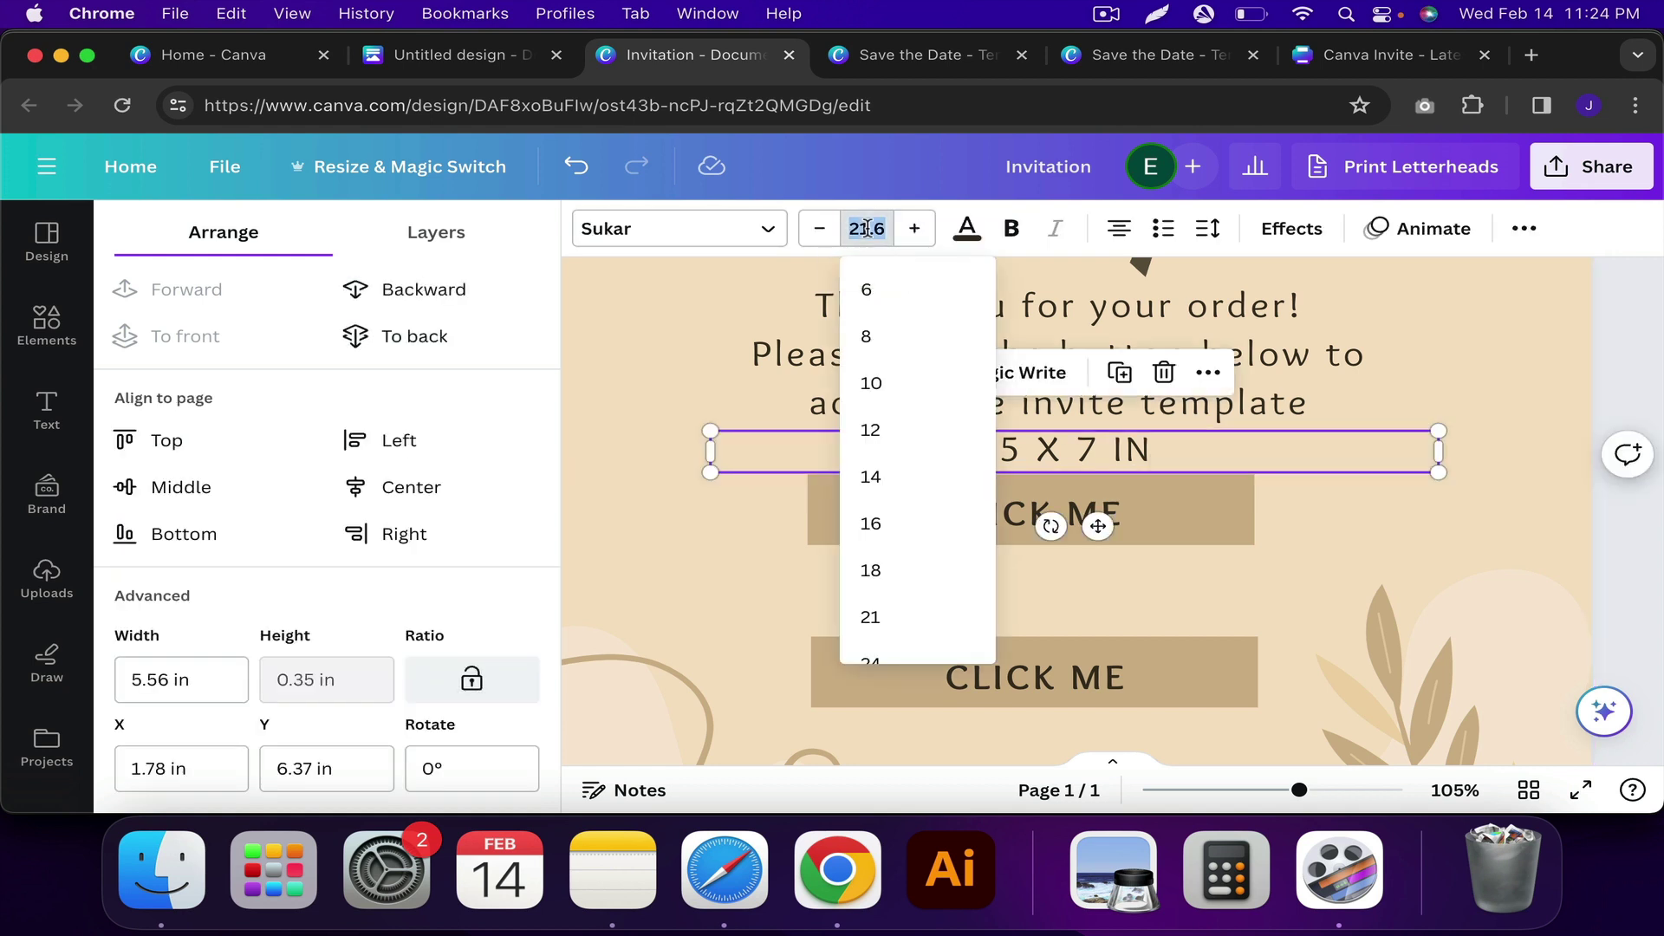
text(18)
key(Return)
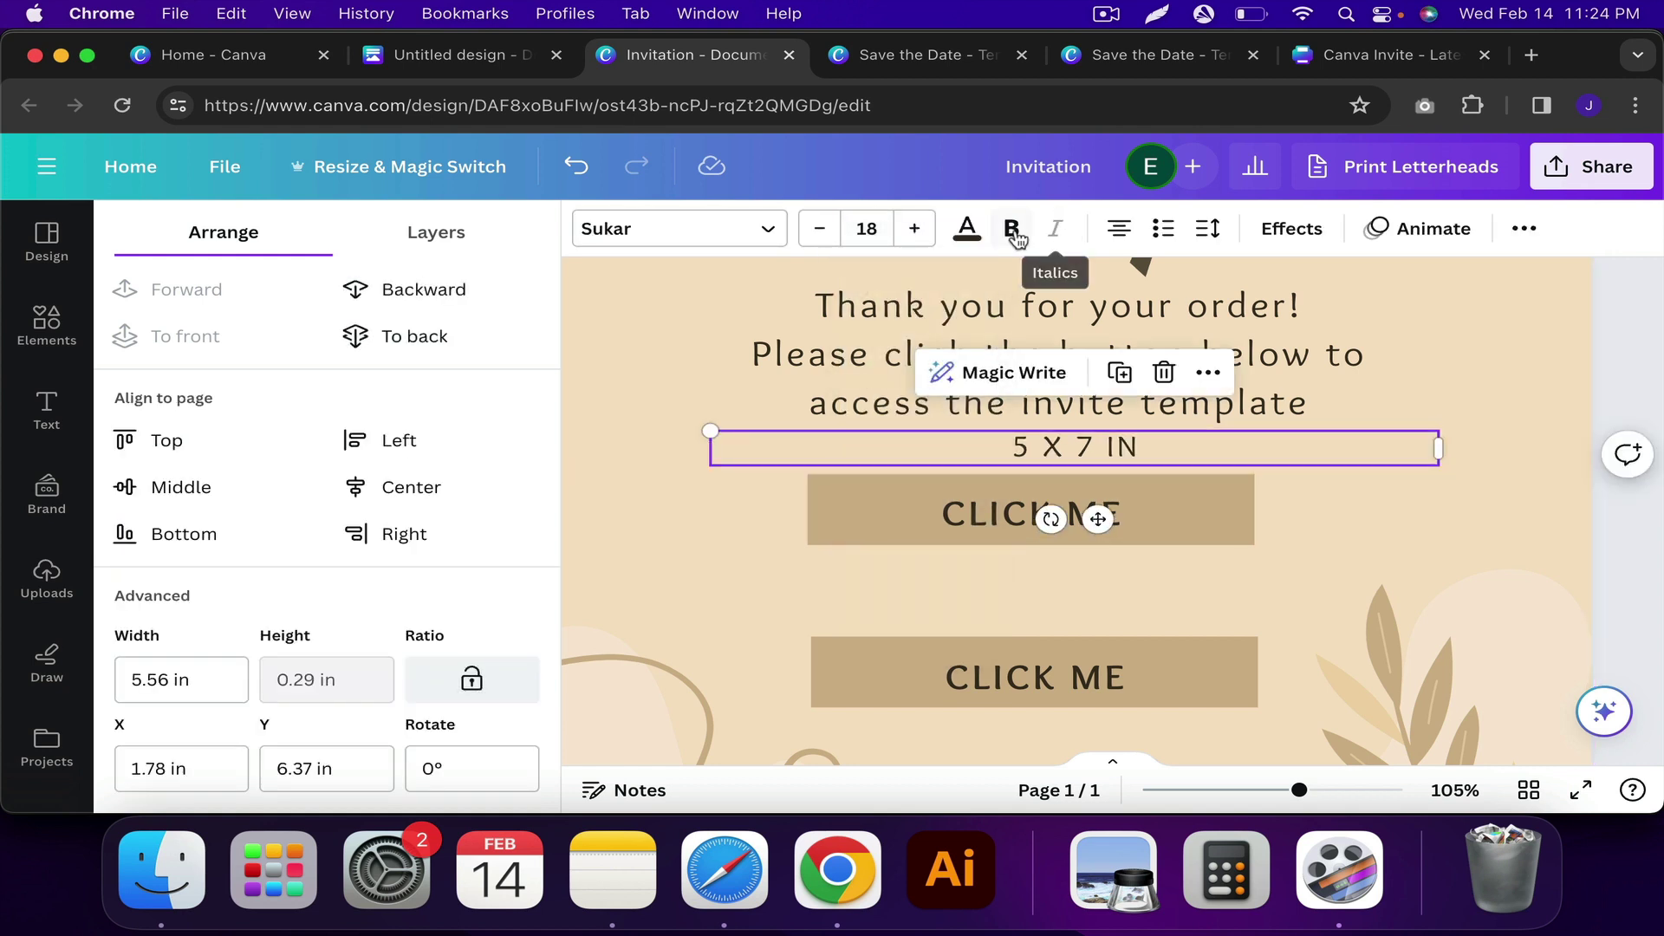
click(444, 483)
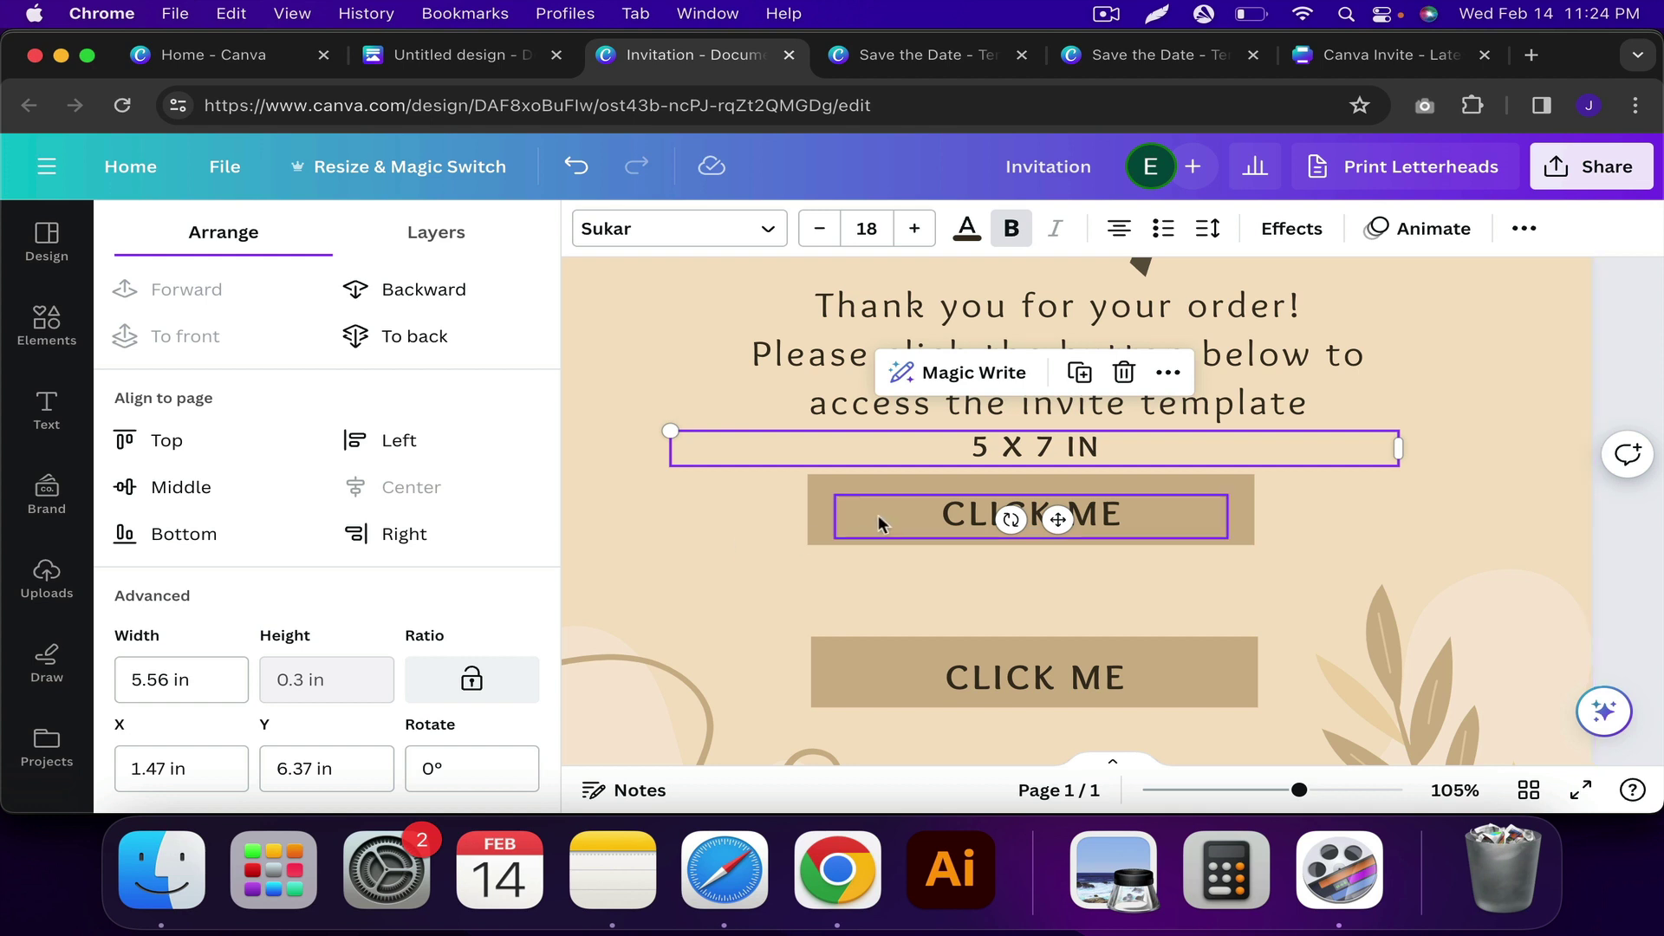
- Move the "5 X 7 IN" label and the upper button down together to leave a gap below the order message
shift+click(921, 488)
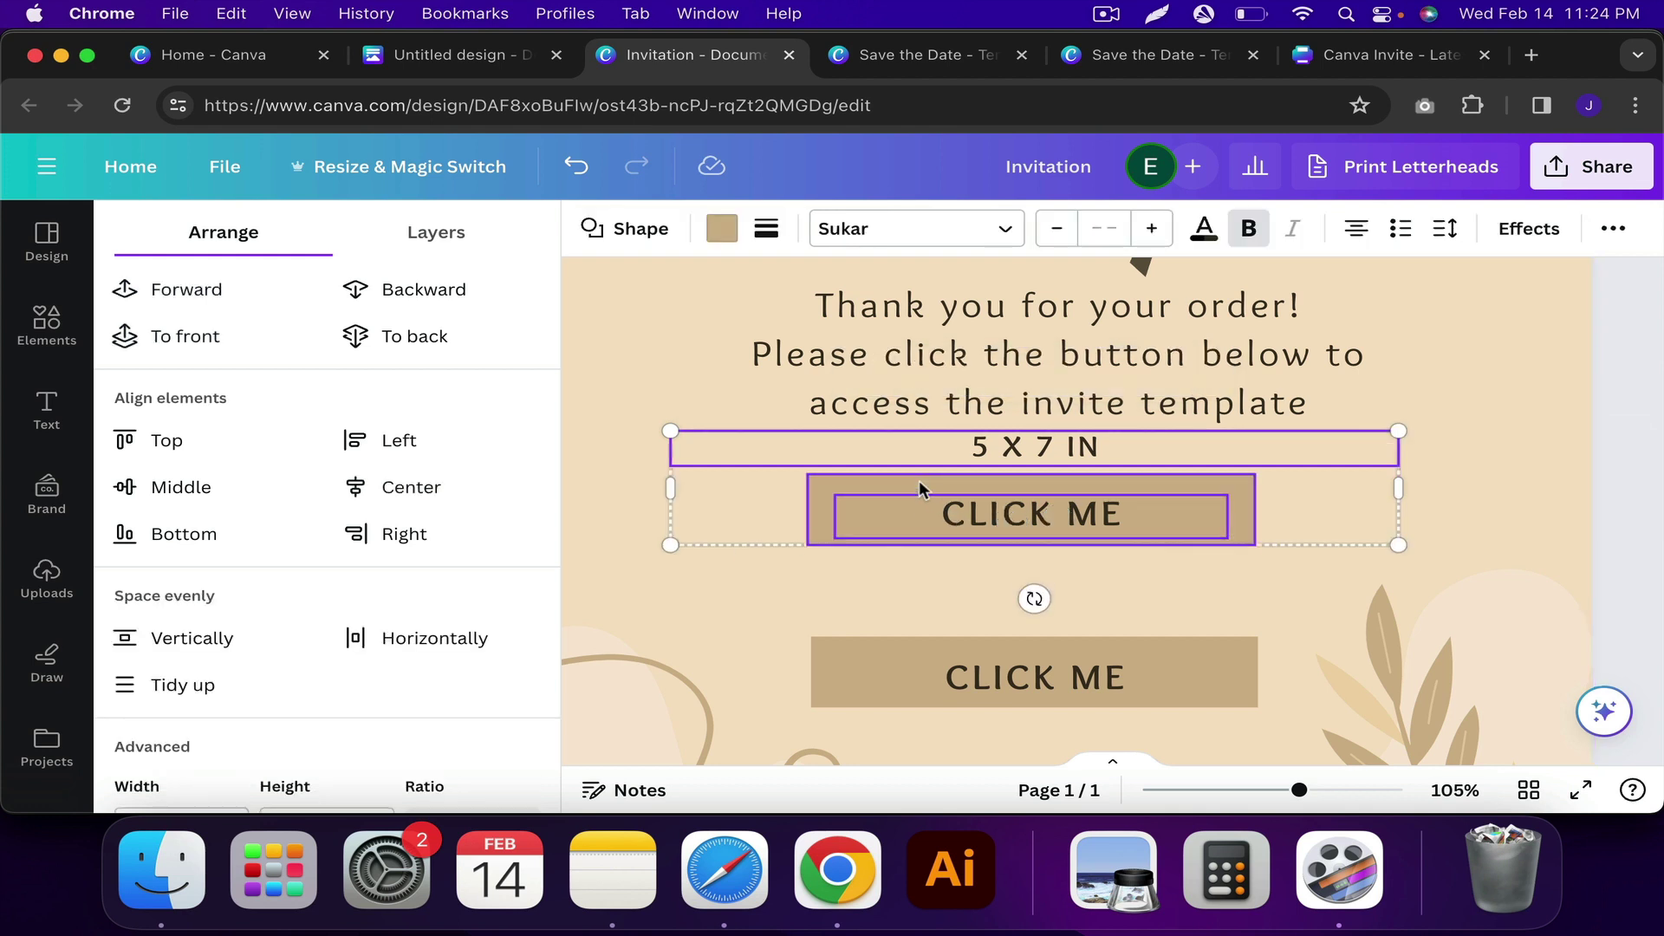
key(shift+Down)
key(shift+Down)
key(shift+Down)
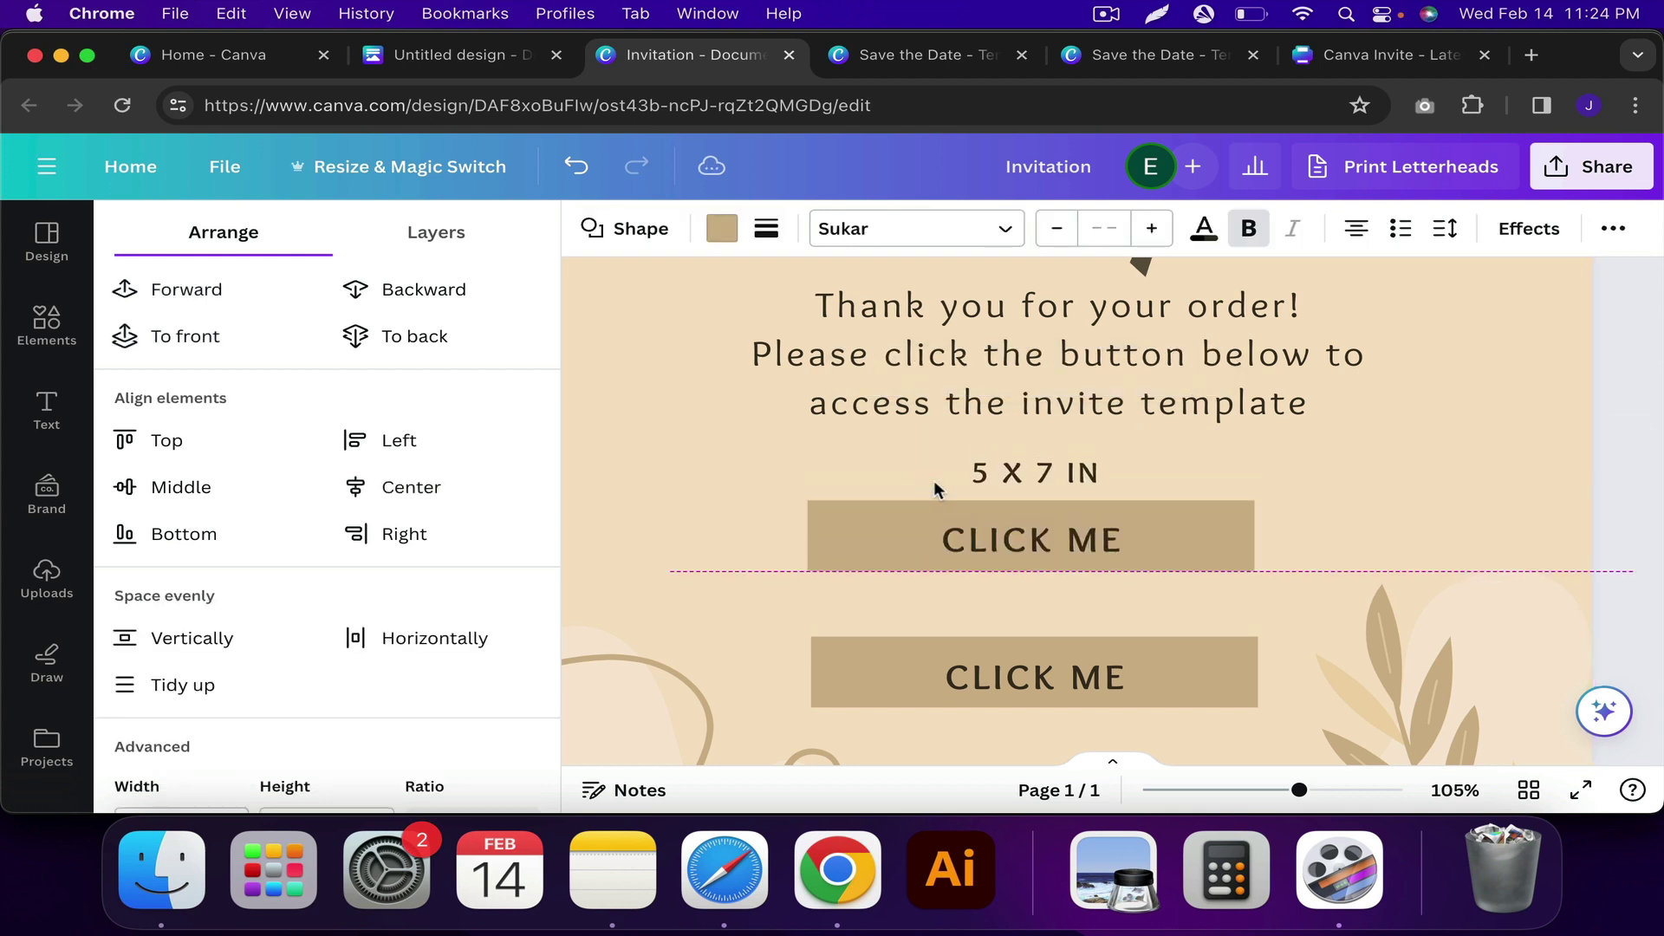
- Duplicate the "5 X 7 IN" label and place the copy directly above the lower button
click(1054, 491)
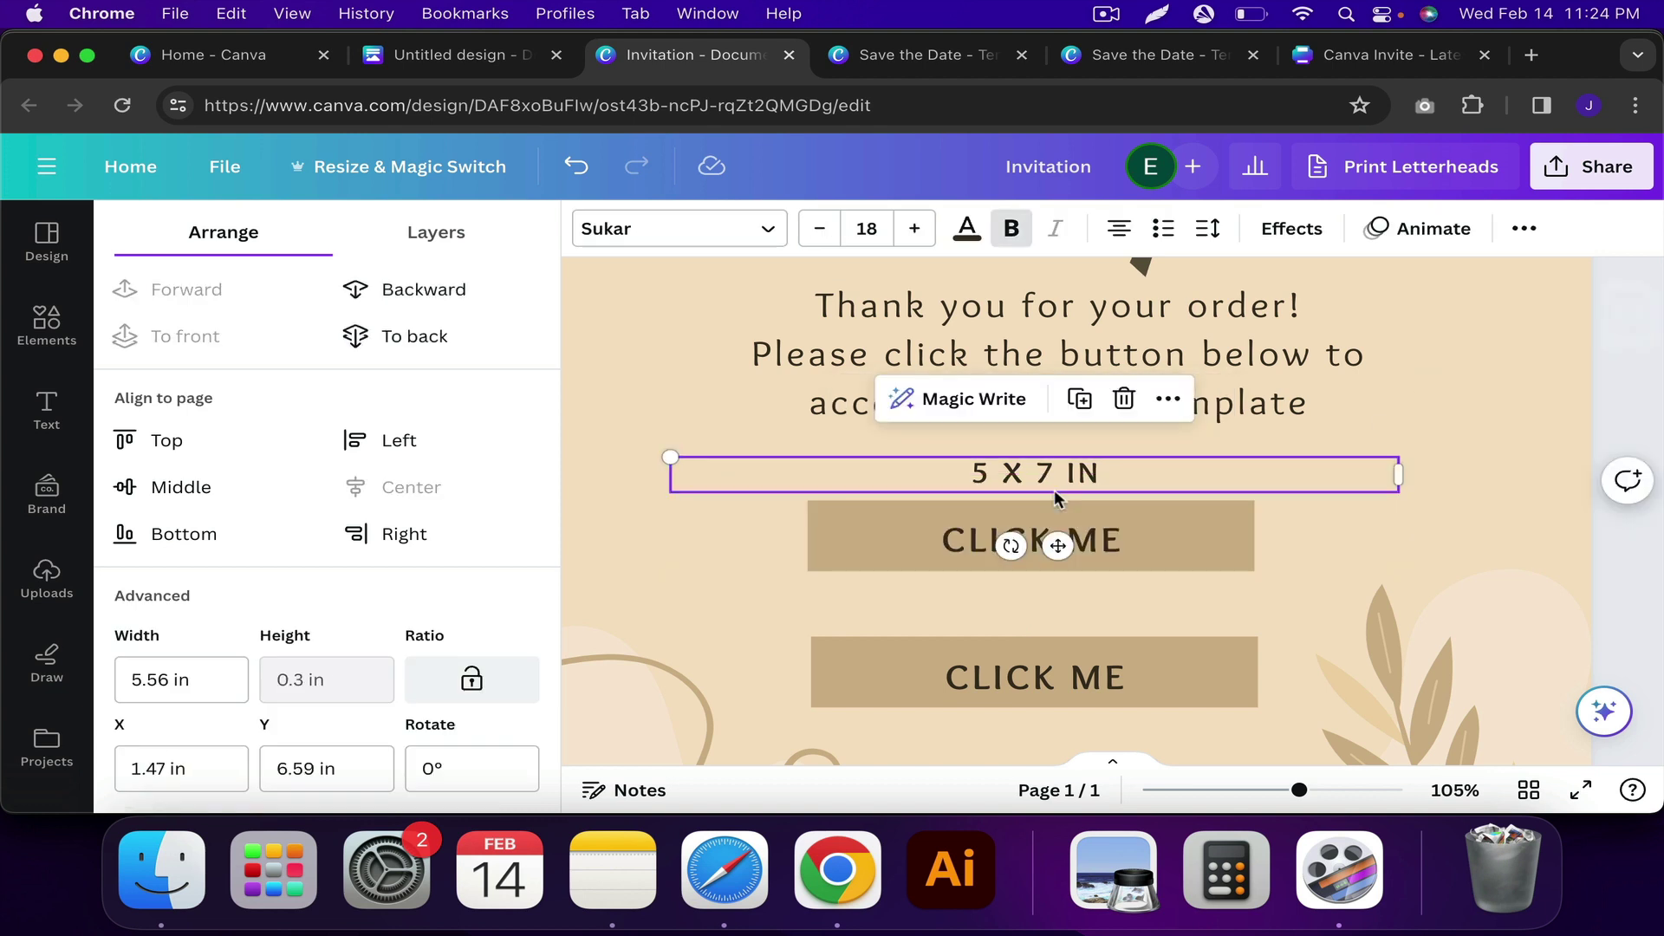
key(super+d)
drag(1055, 491, 1065, 612)
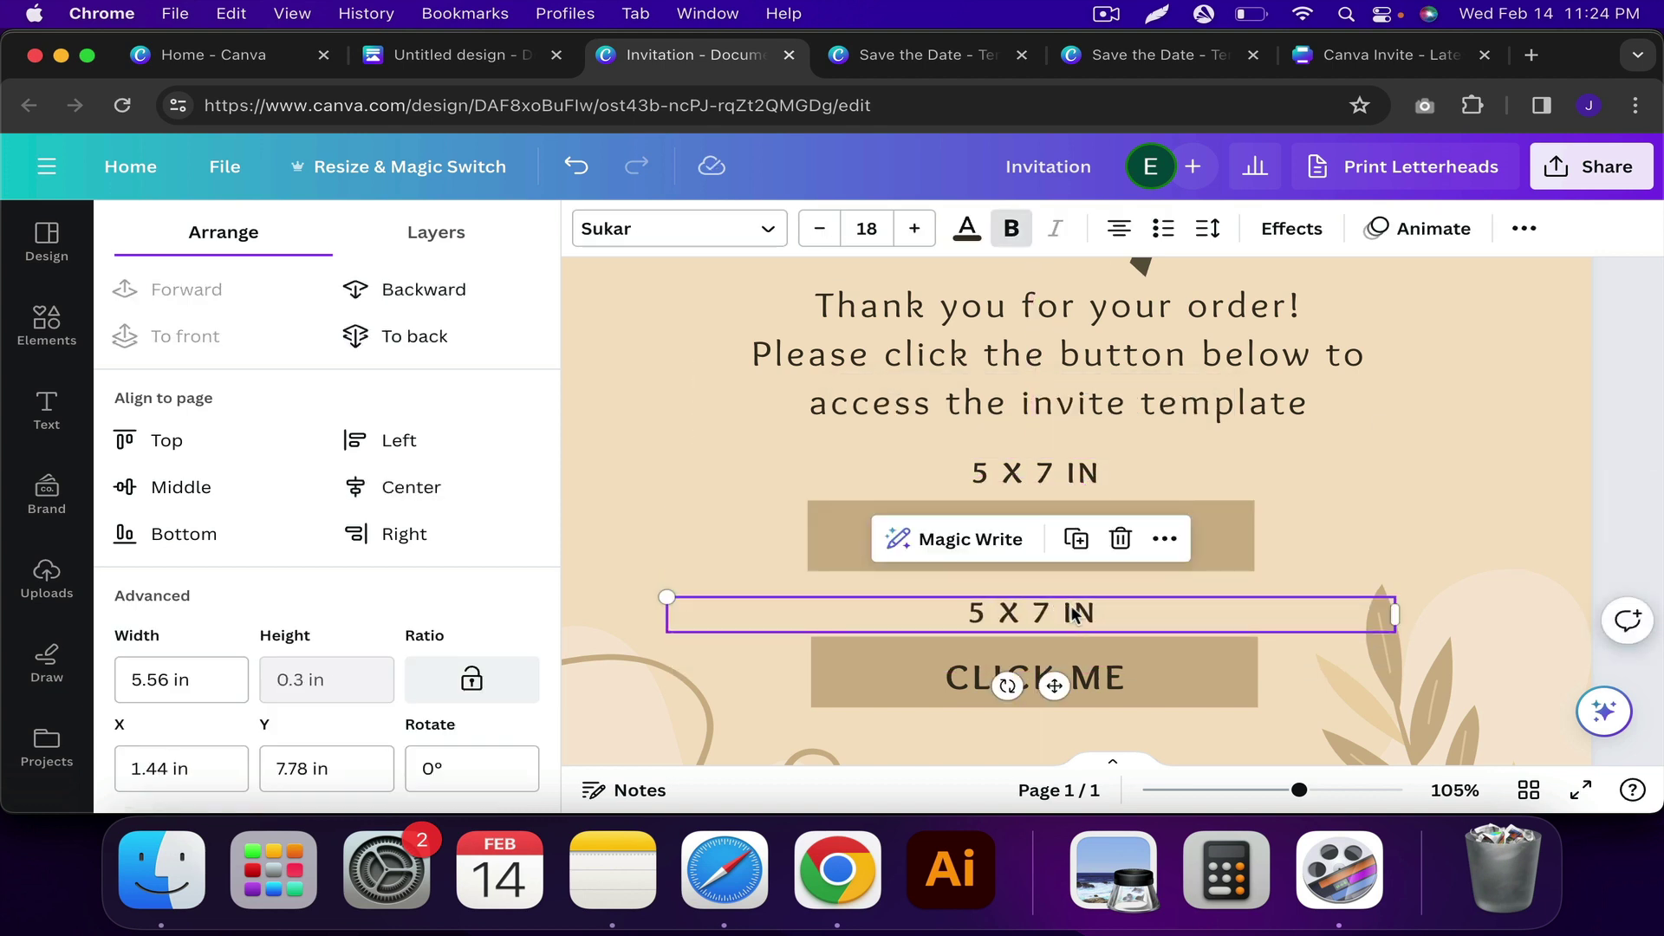
- Move the lower button and its label slightly down together to widen the gap below the upper button
shift+click(1083, 678)
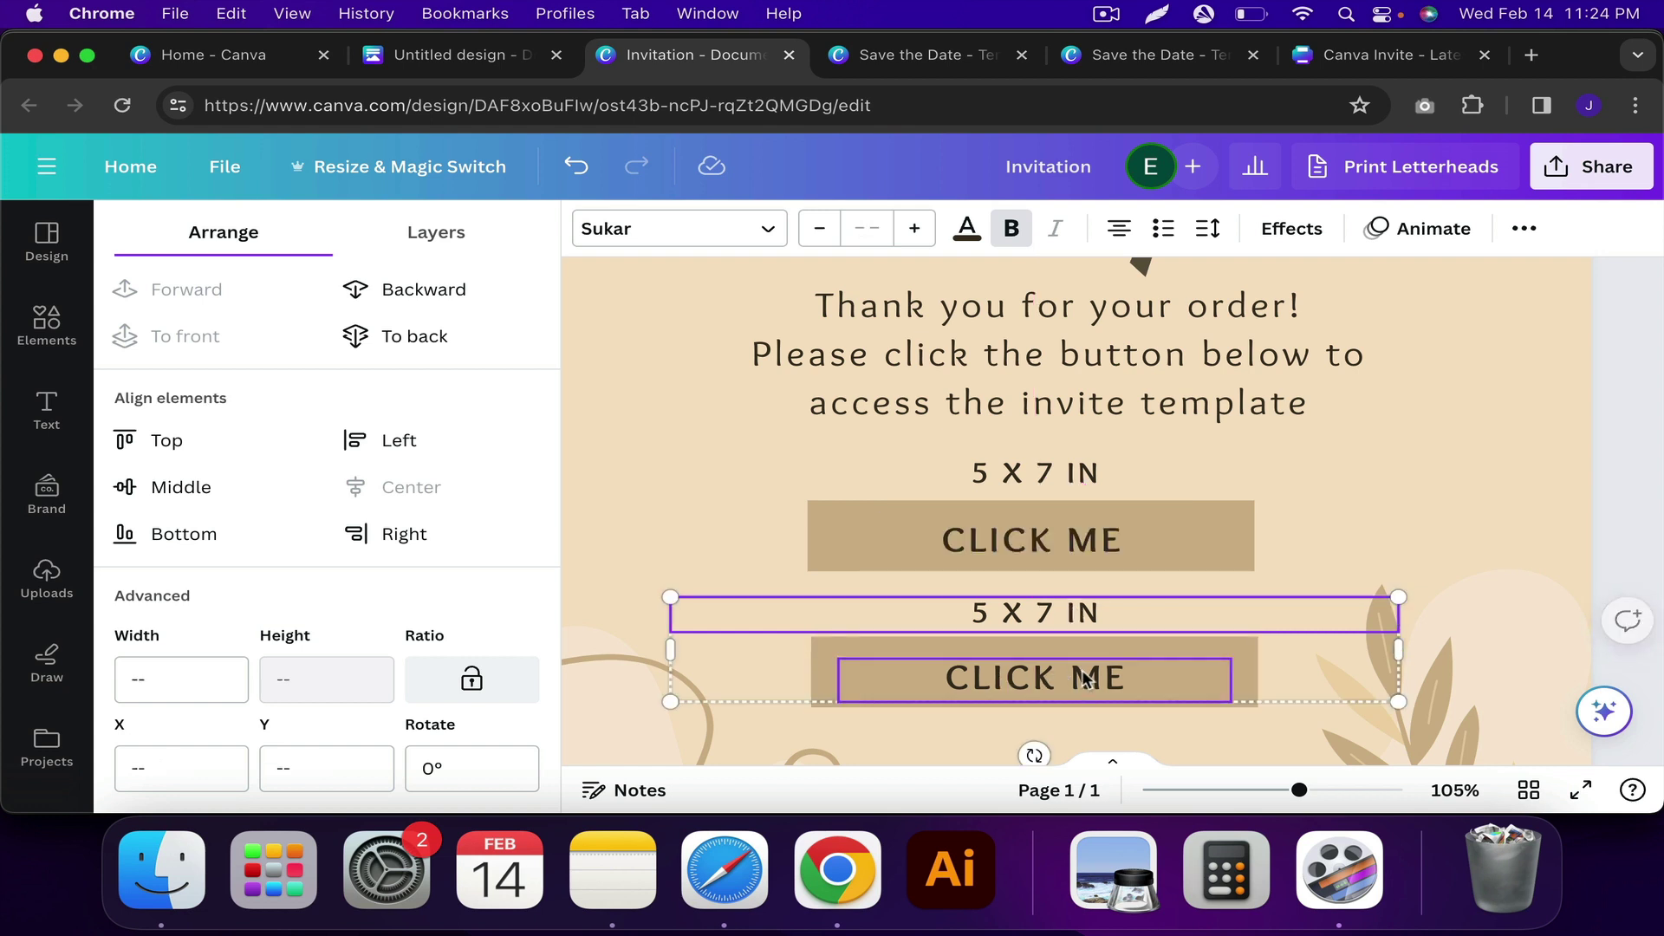
shift+click(1137, 650)
key(shift+Down)
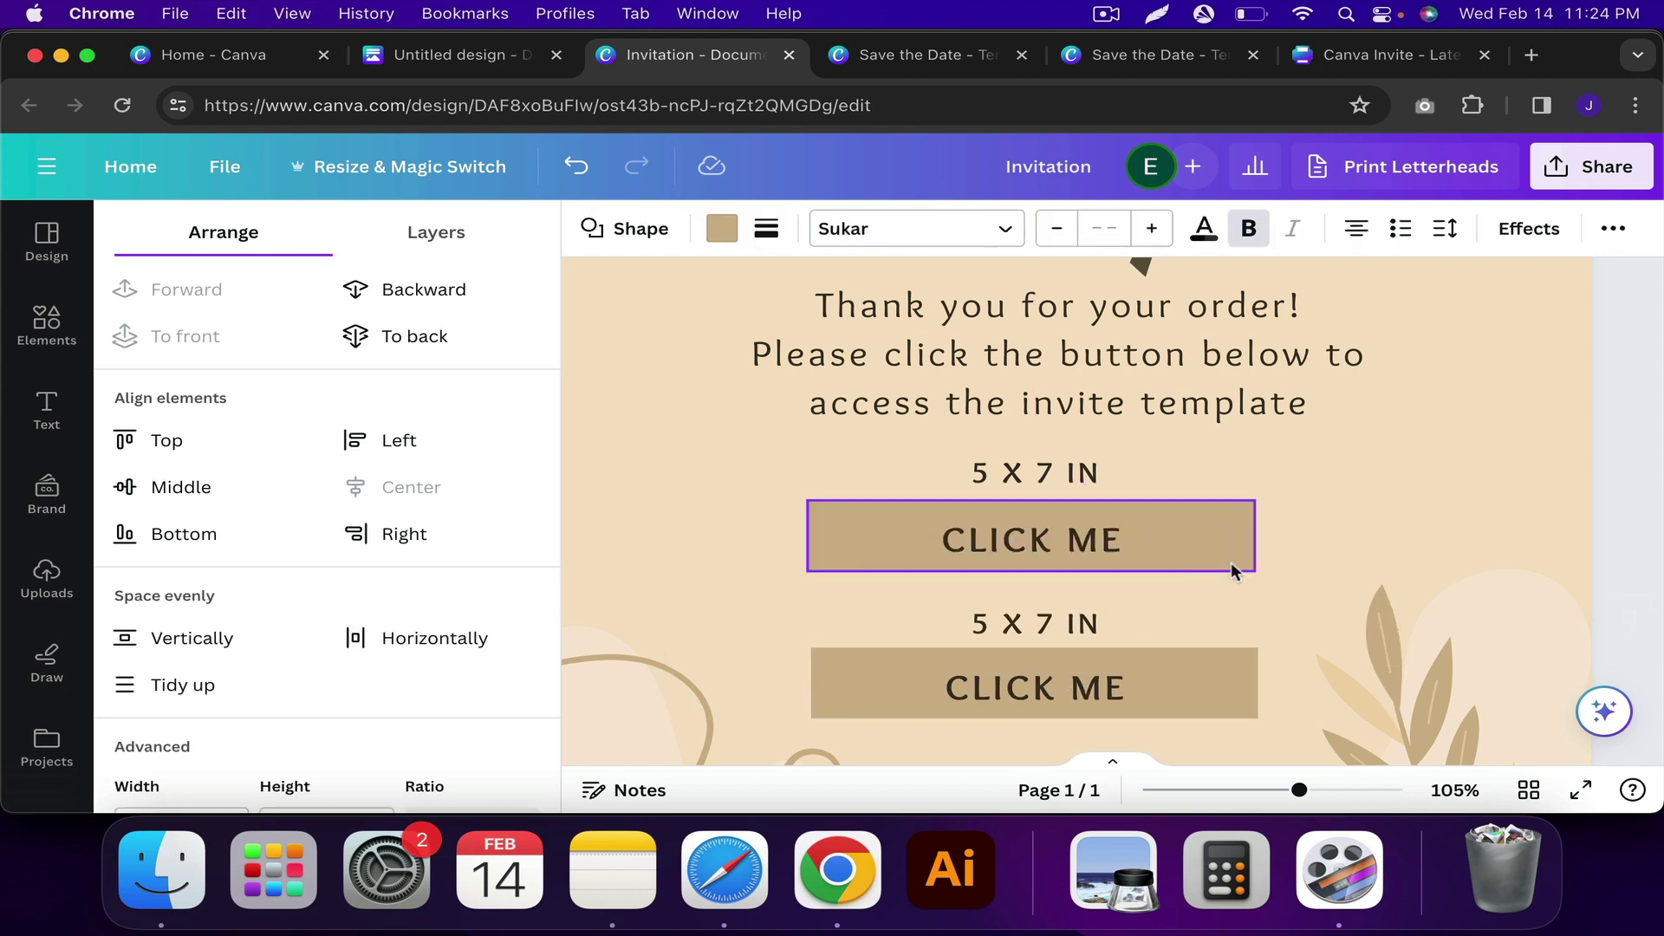
- Change the lower button's label to "1080 X 1920 PX" and select the upper button's bar
click(1366, 564)
double_click(941, 624)
text(1)
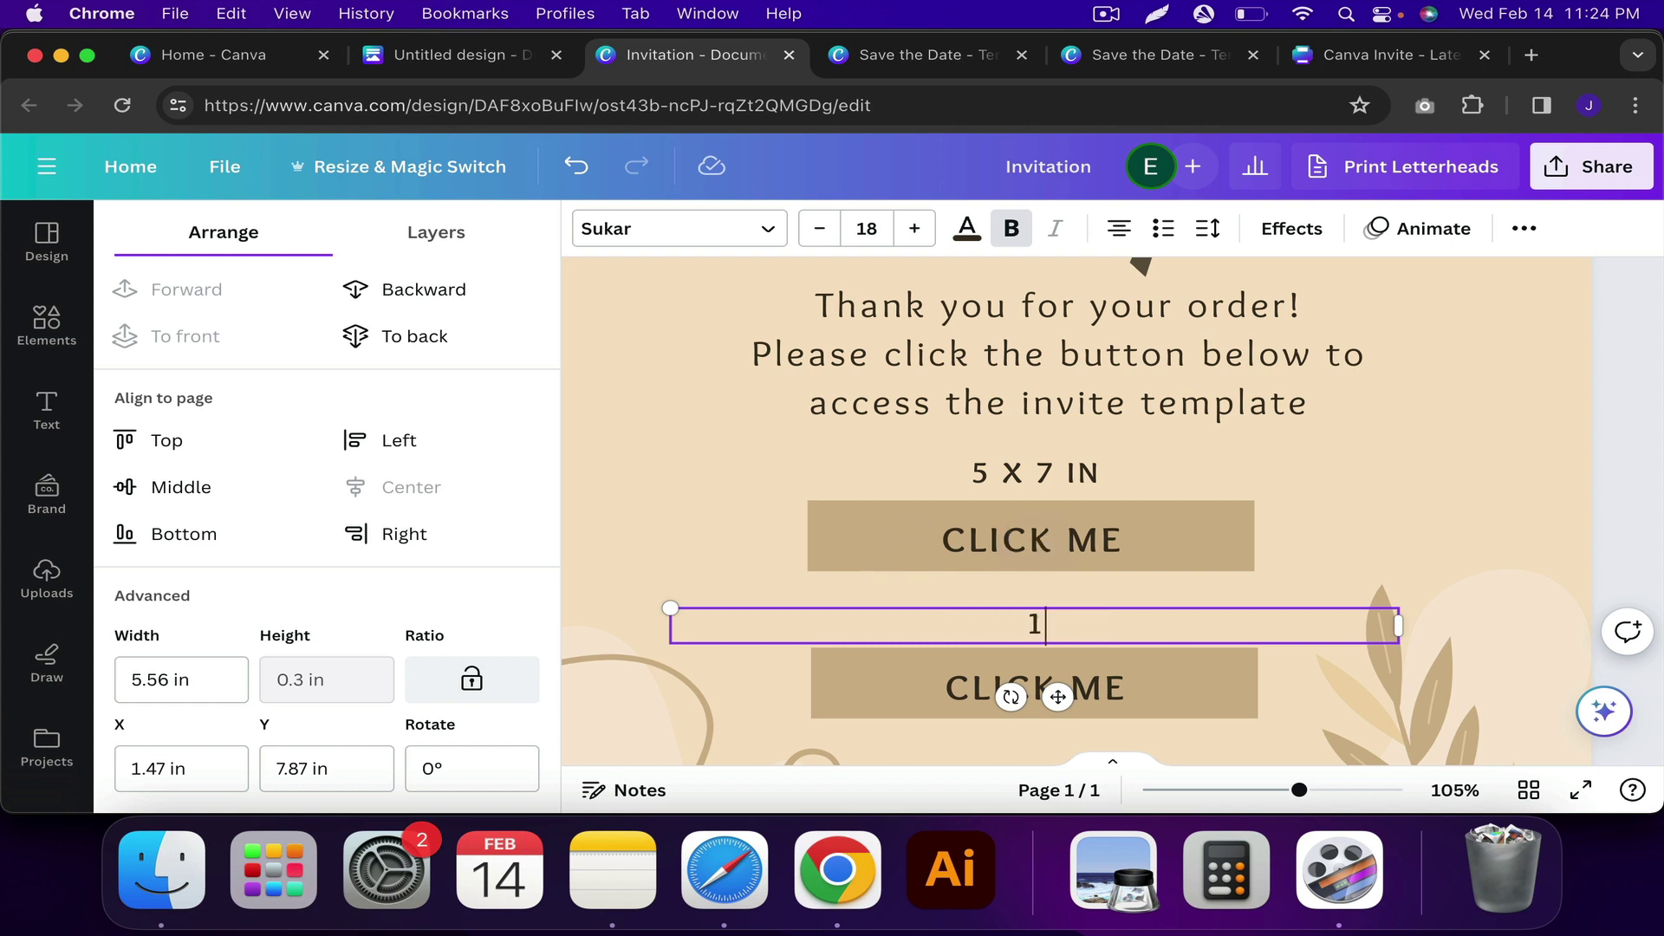
text(080 X 19)
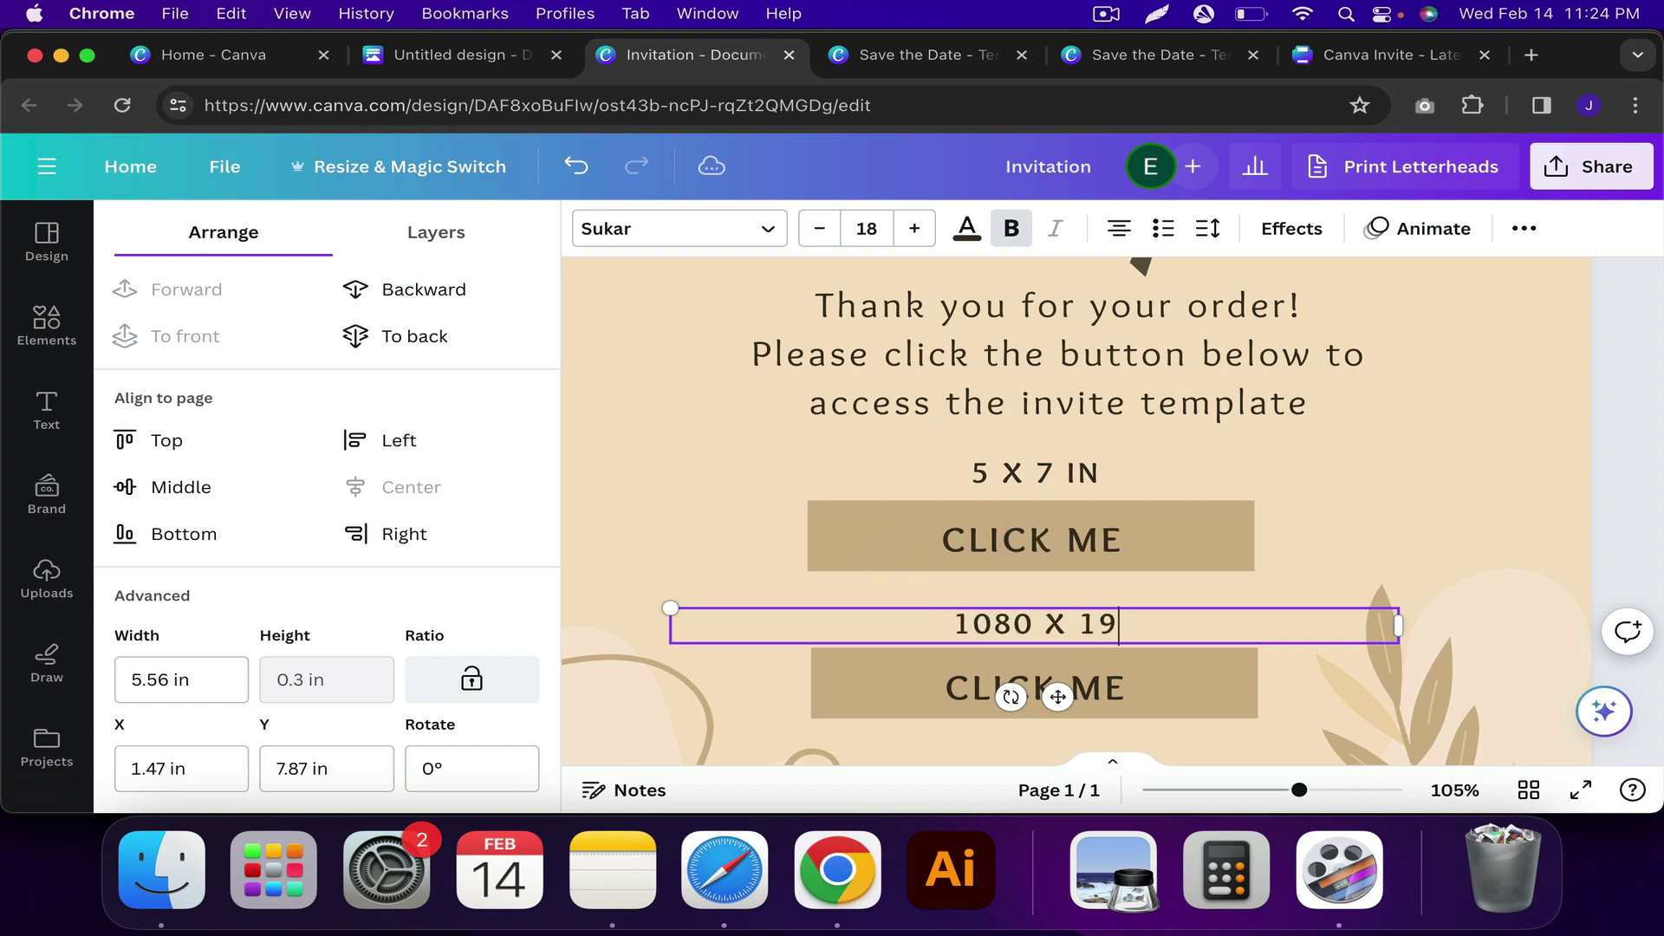
text(20 PX)
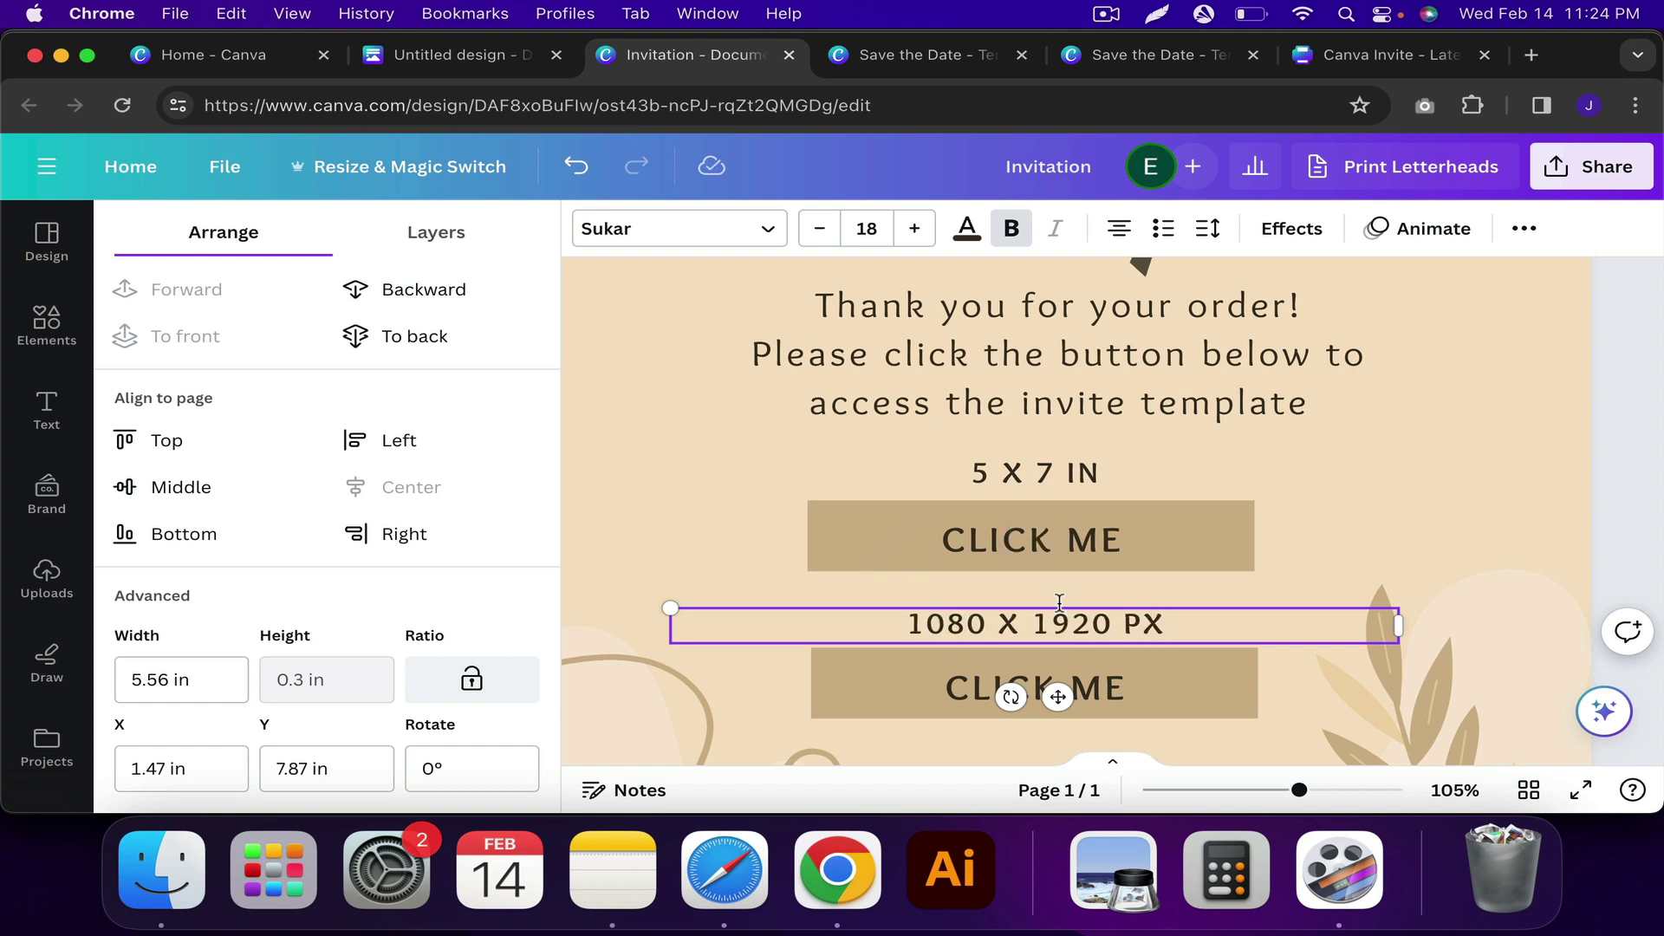
click(1291, 486)
scroll(1291, 485, down, 3)
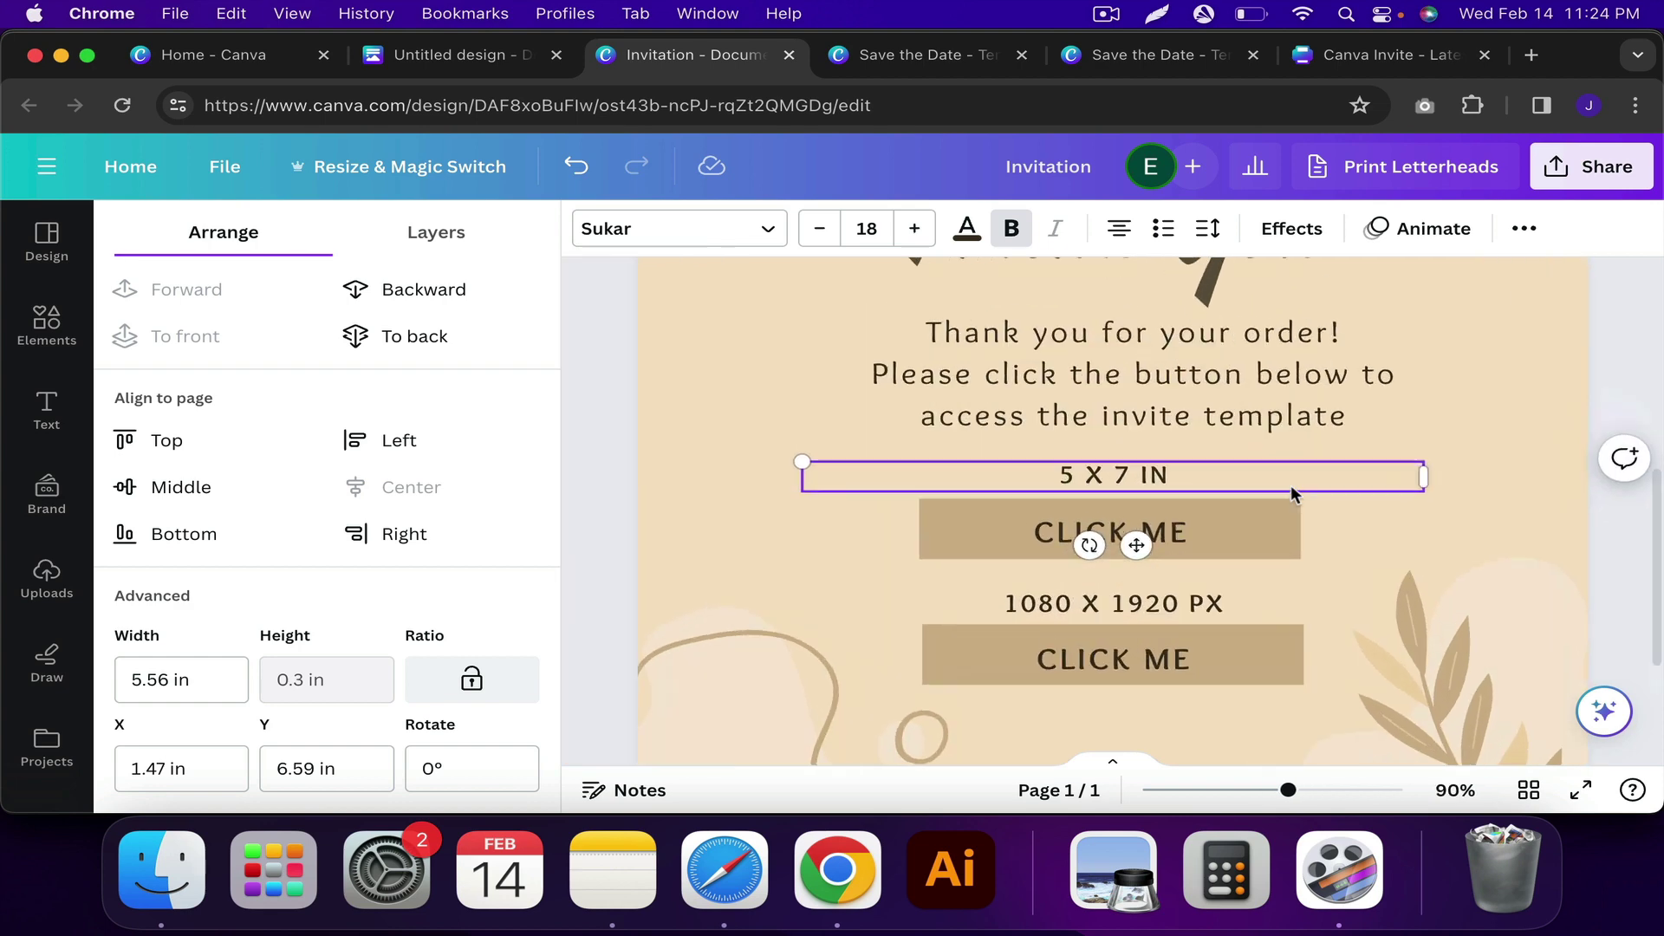
scroll(1292, 485, up, 2)
click(1267, 511)
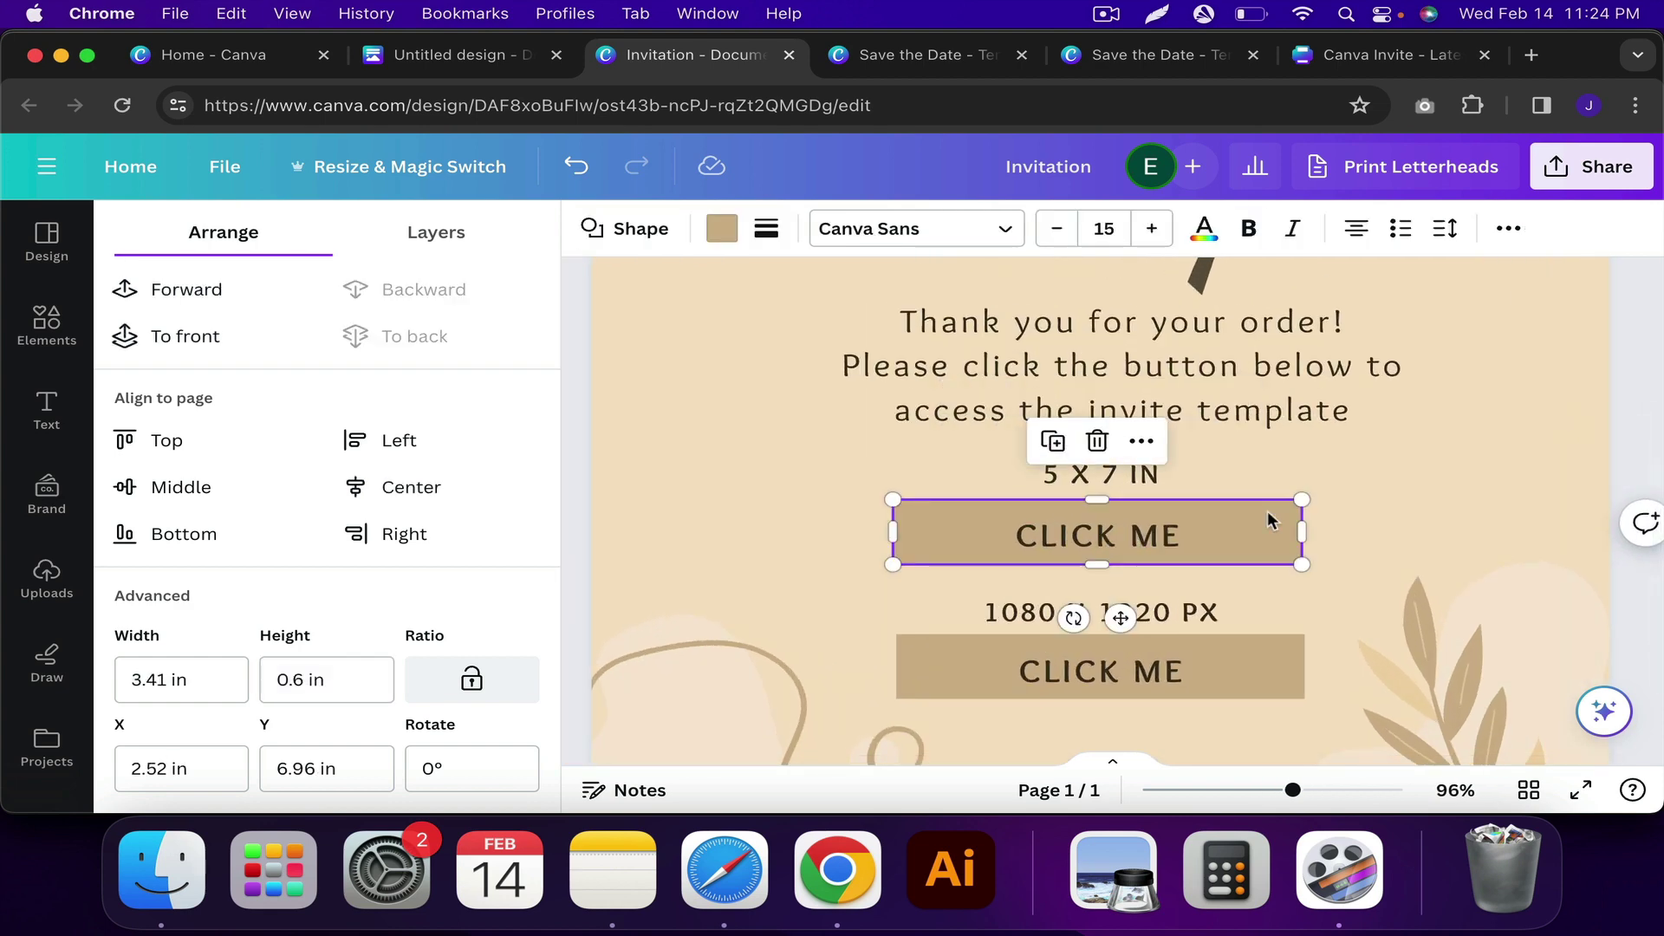
- Create a template link for the "Save the Date - Template 5x7" design and copy it
click(898, 52)
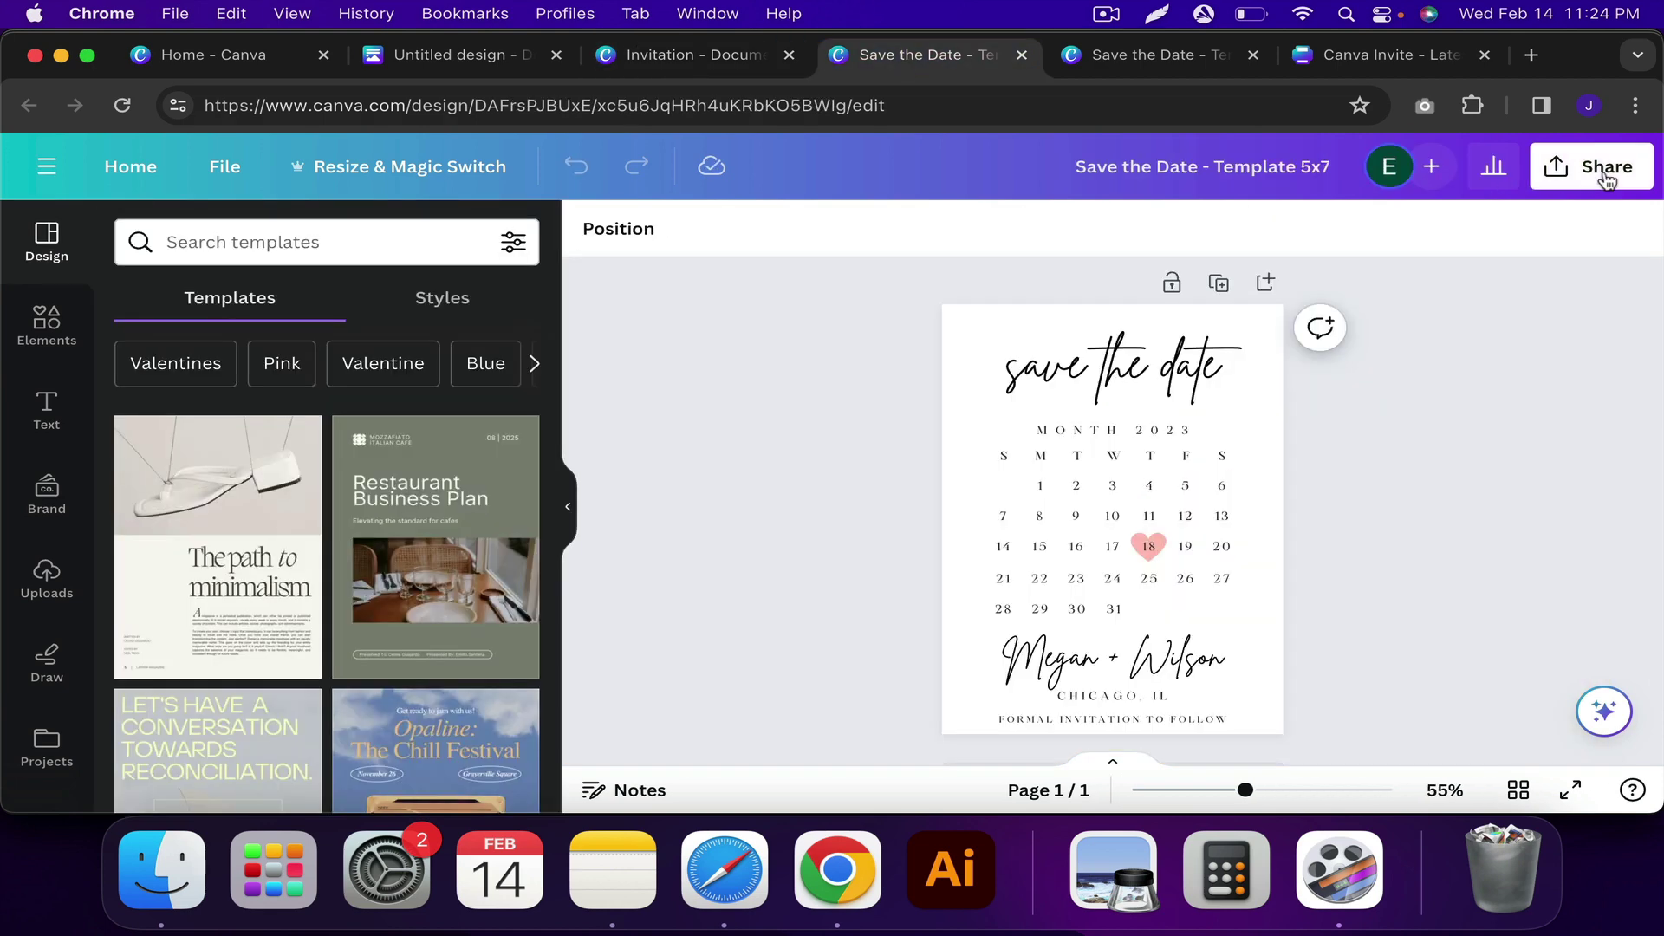
click(1606, 178)
scroll(1518, 363, down, 2)
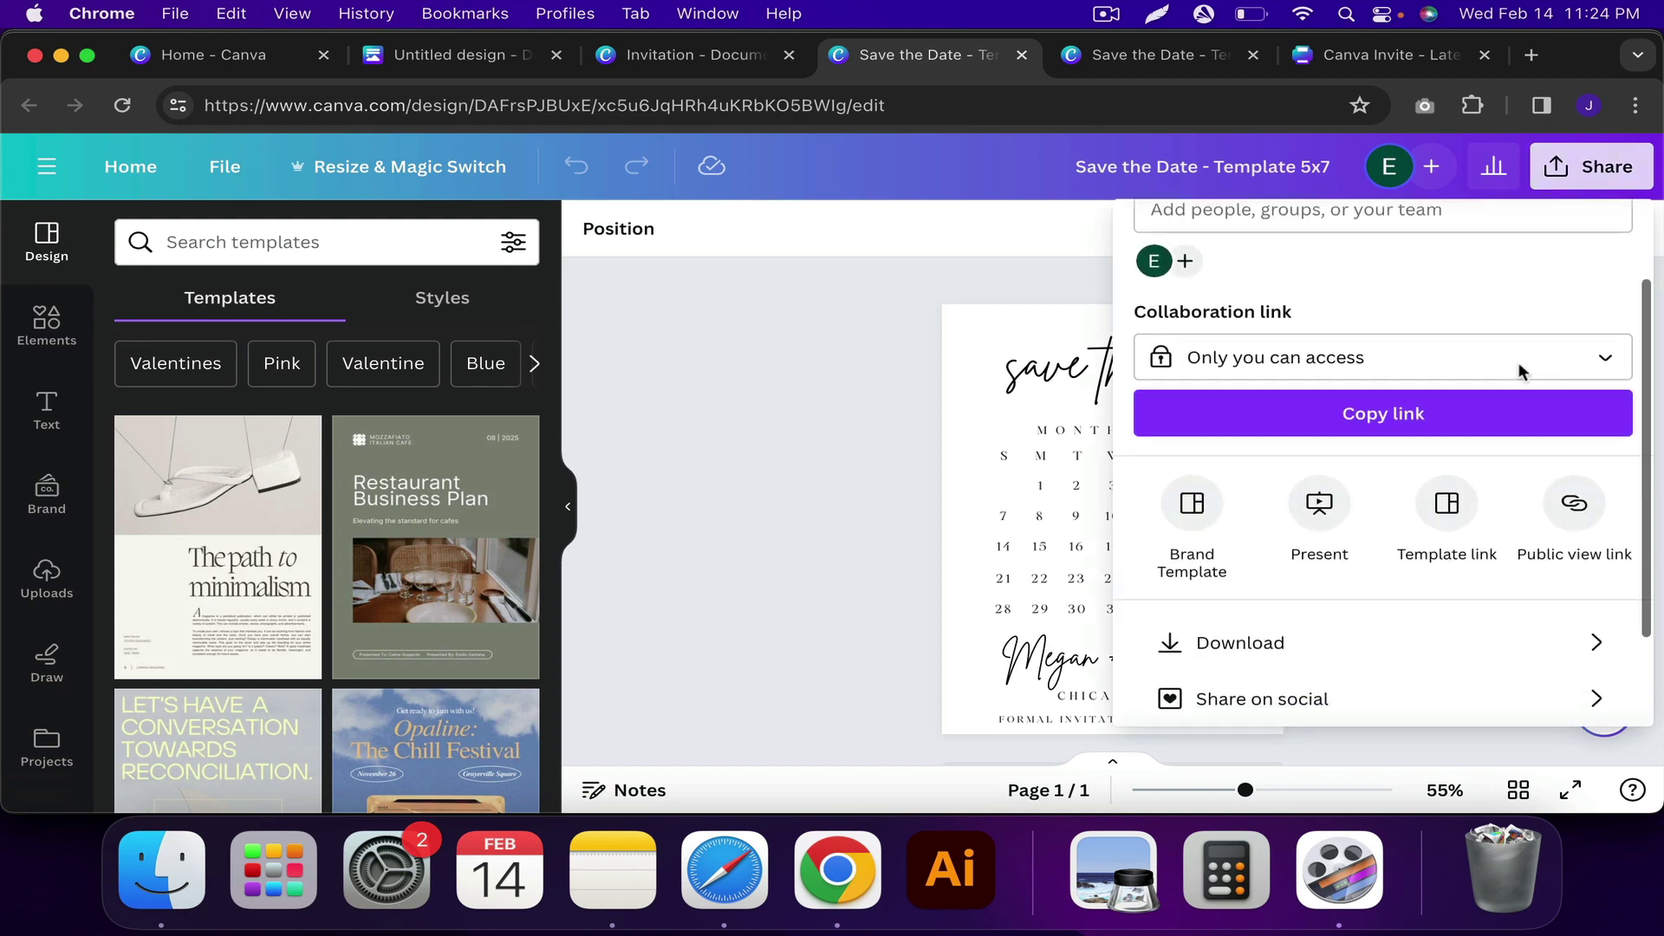
click(1461, 508)
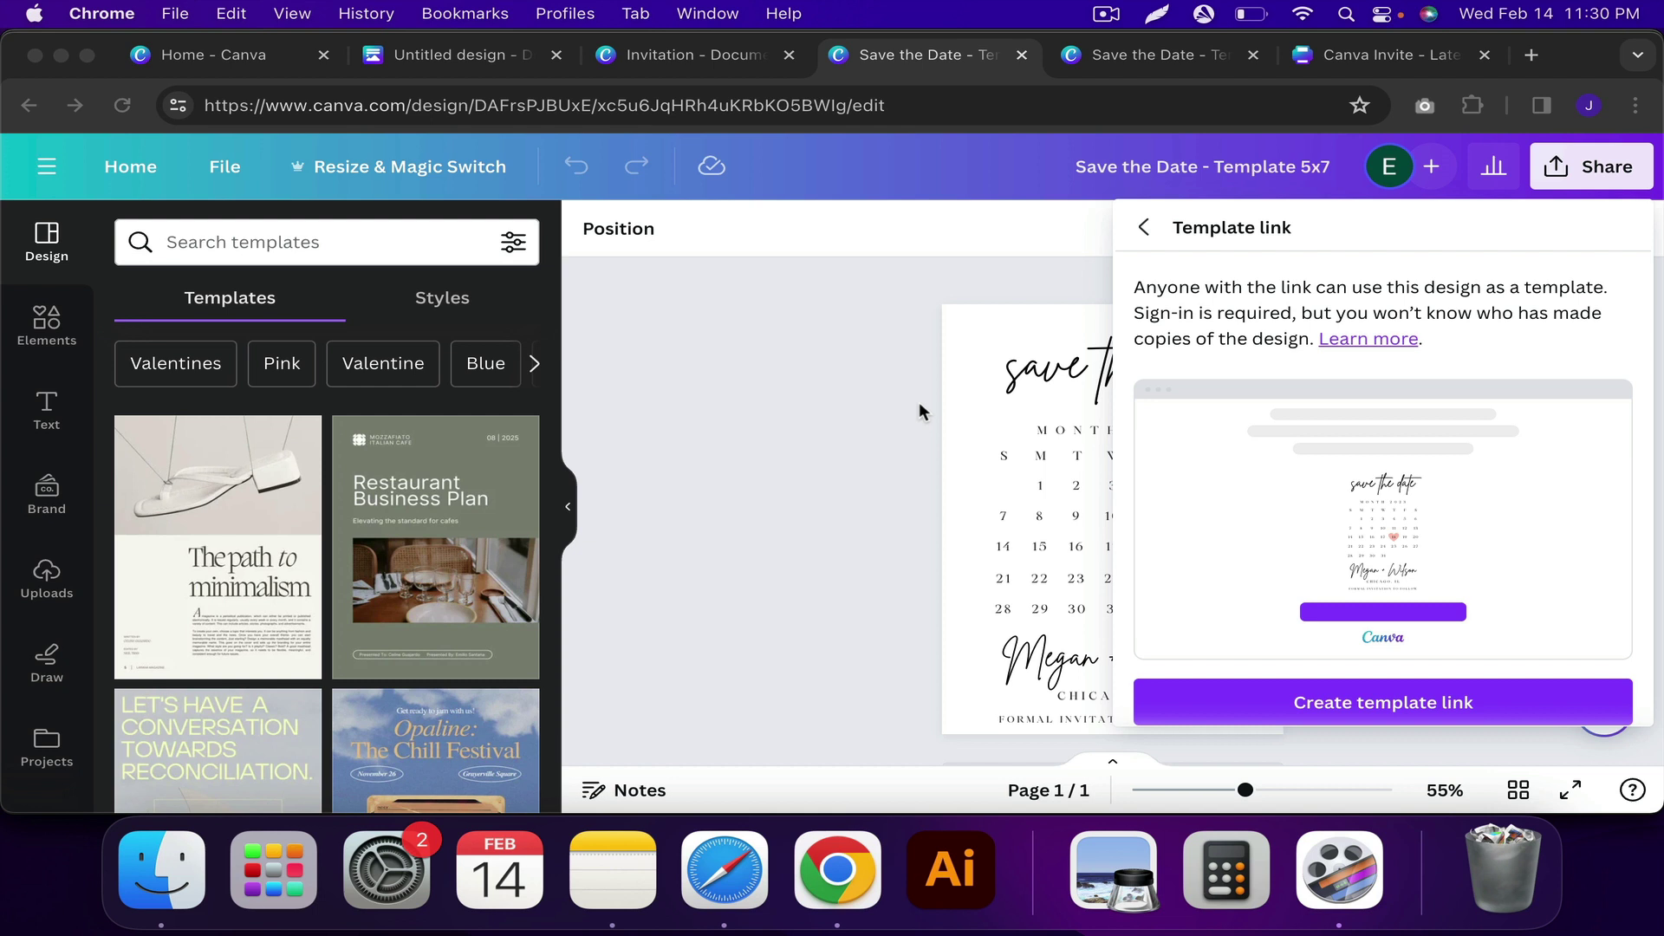
click(1348, 704)
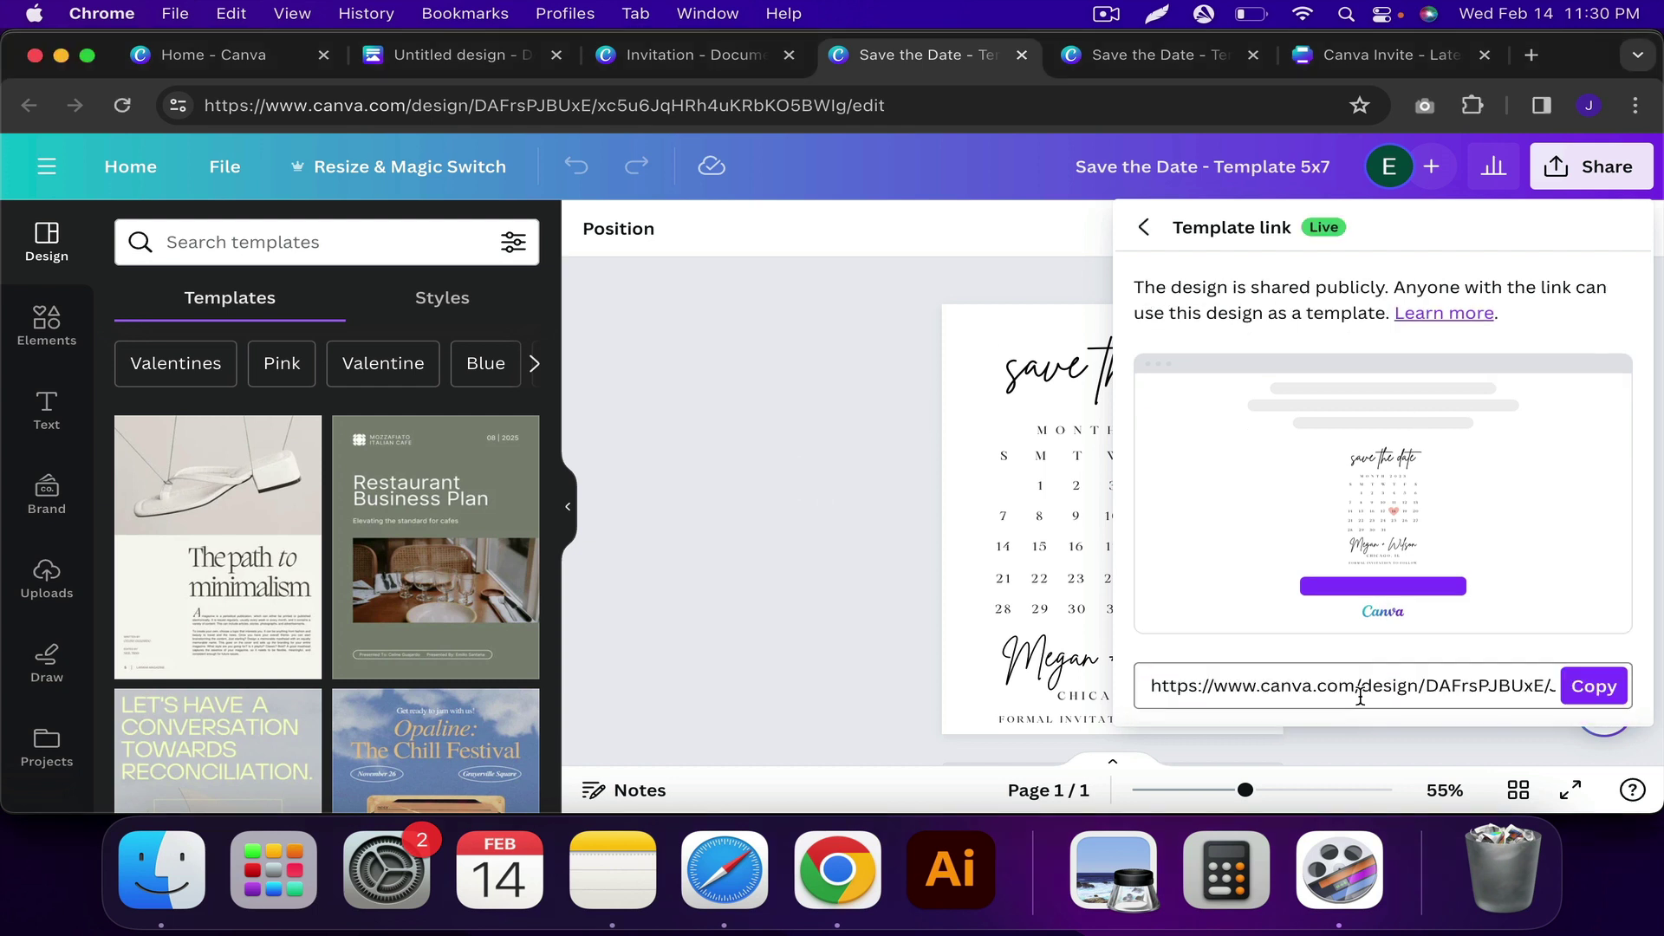
click(1611, 686)
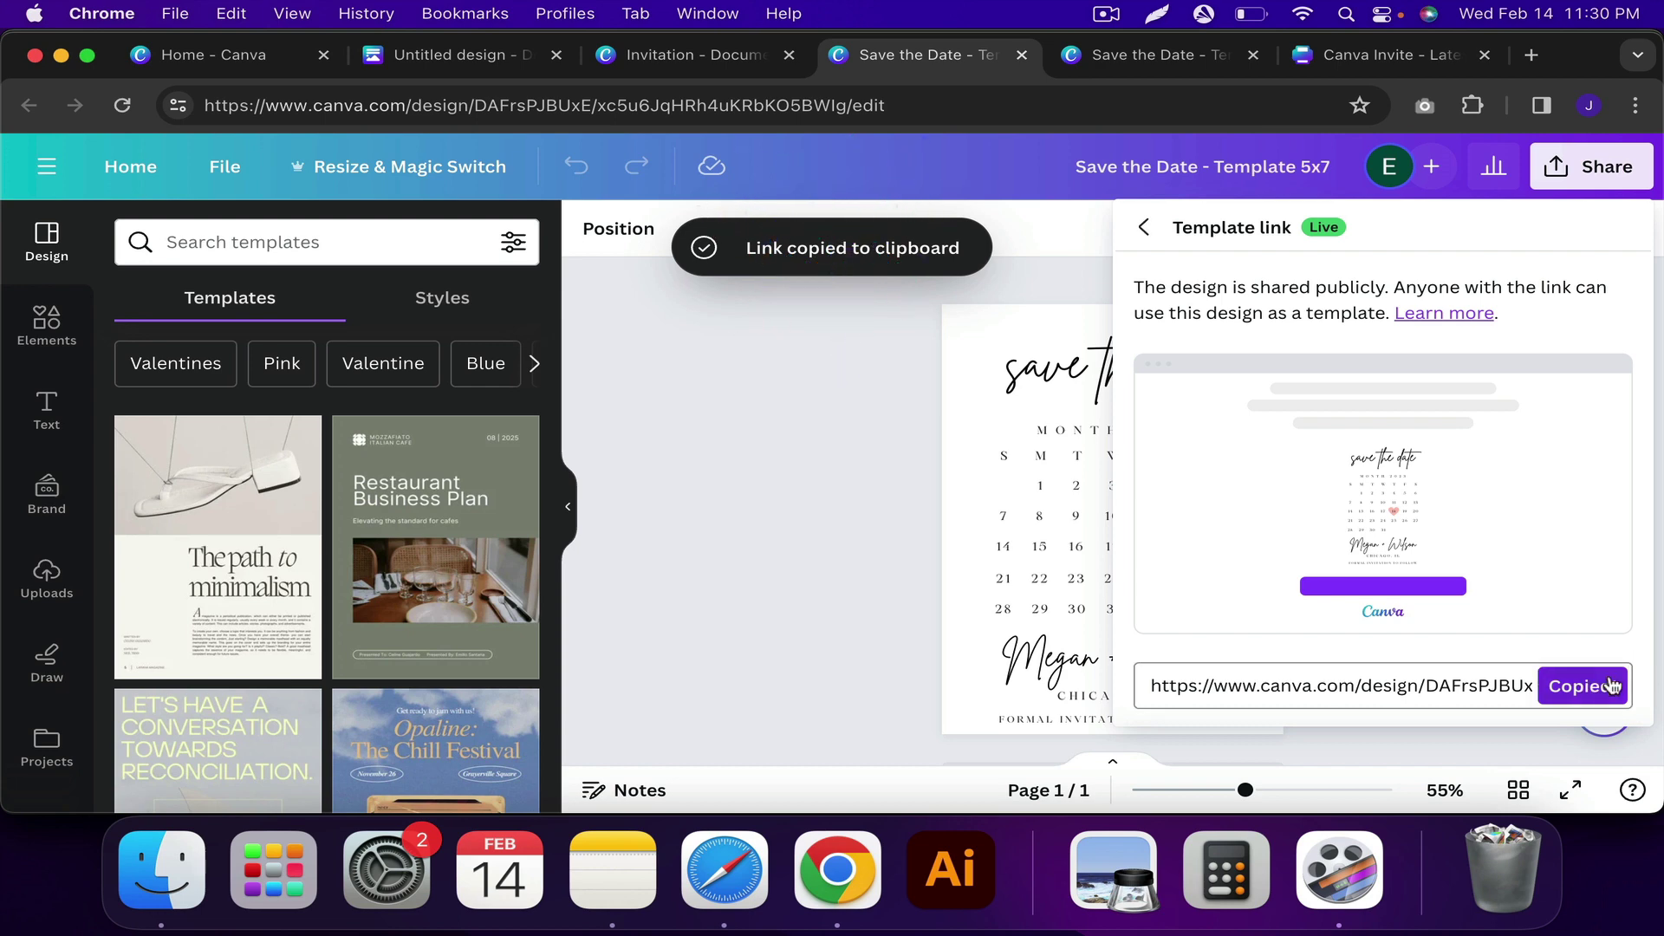
- In the Invitation document, link the upper "CLICK ME" button to the copied 5x7 template link
click(689, 55)
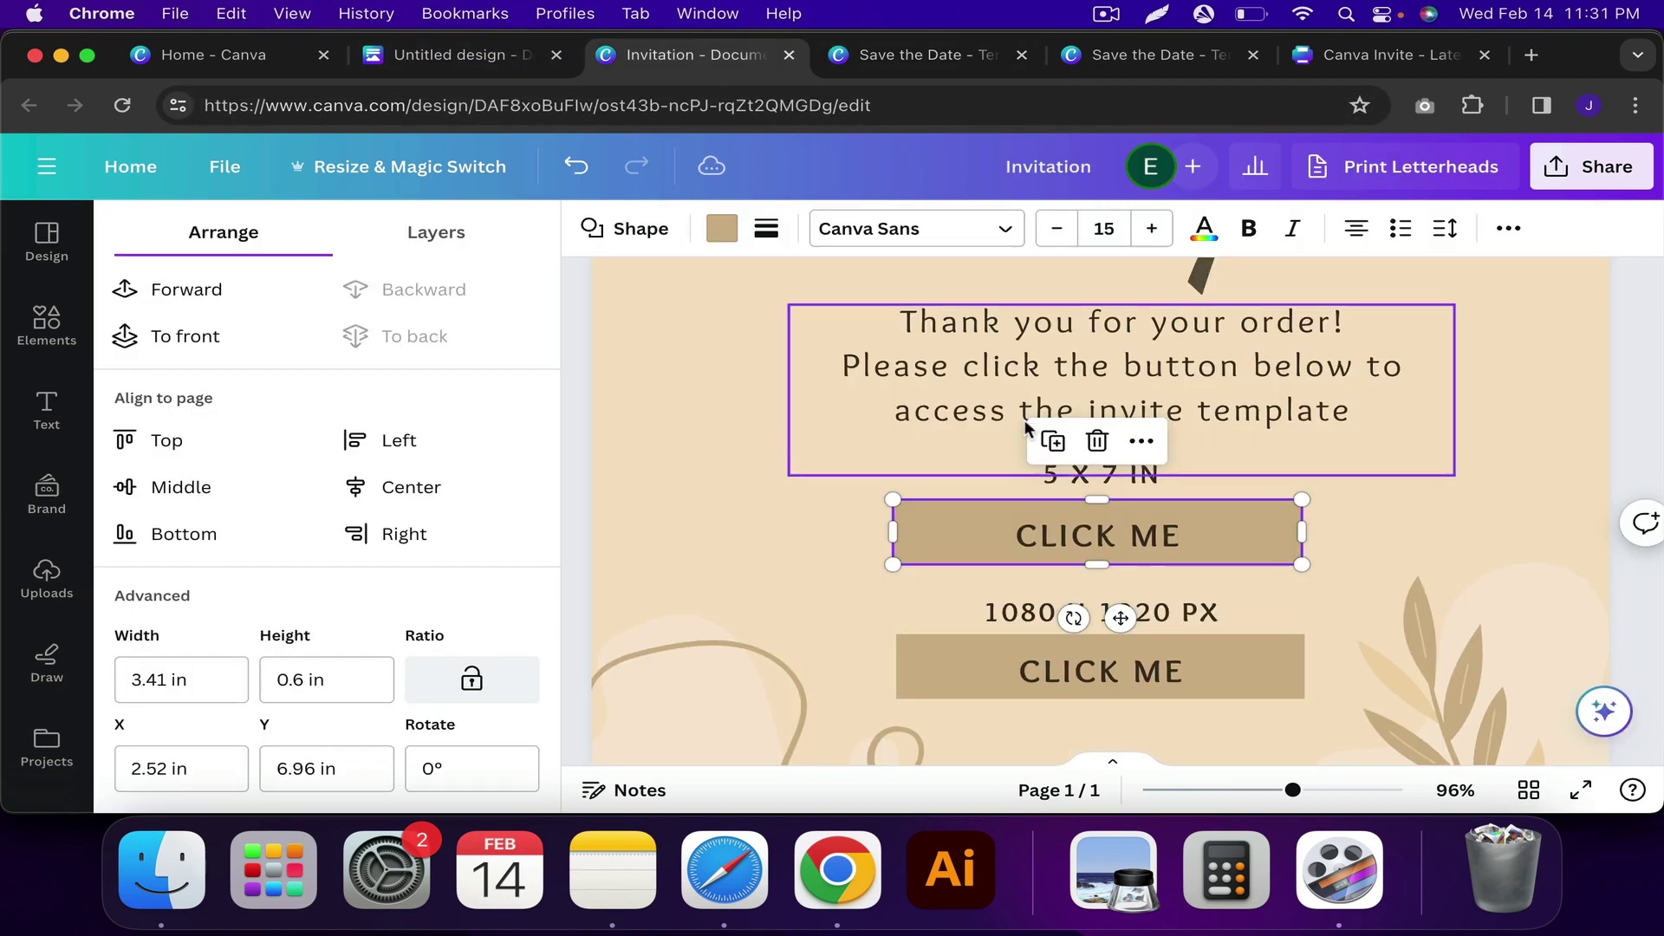
right_click(944, 507)
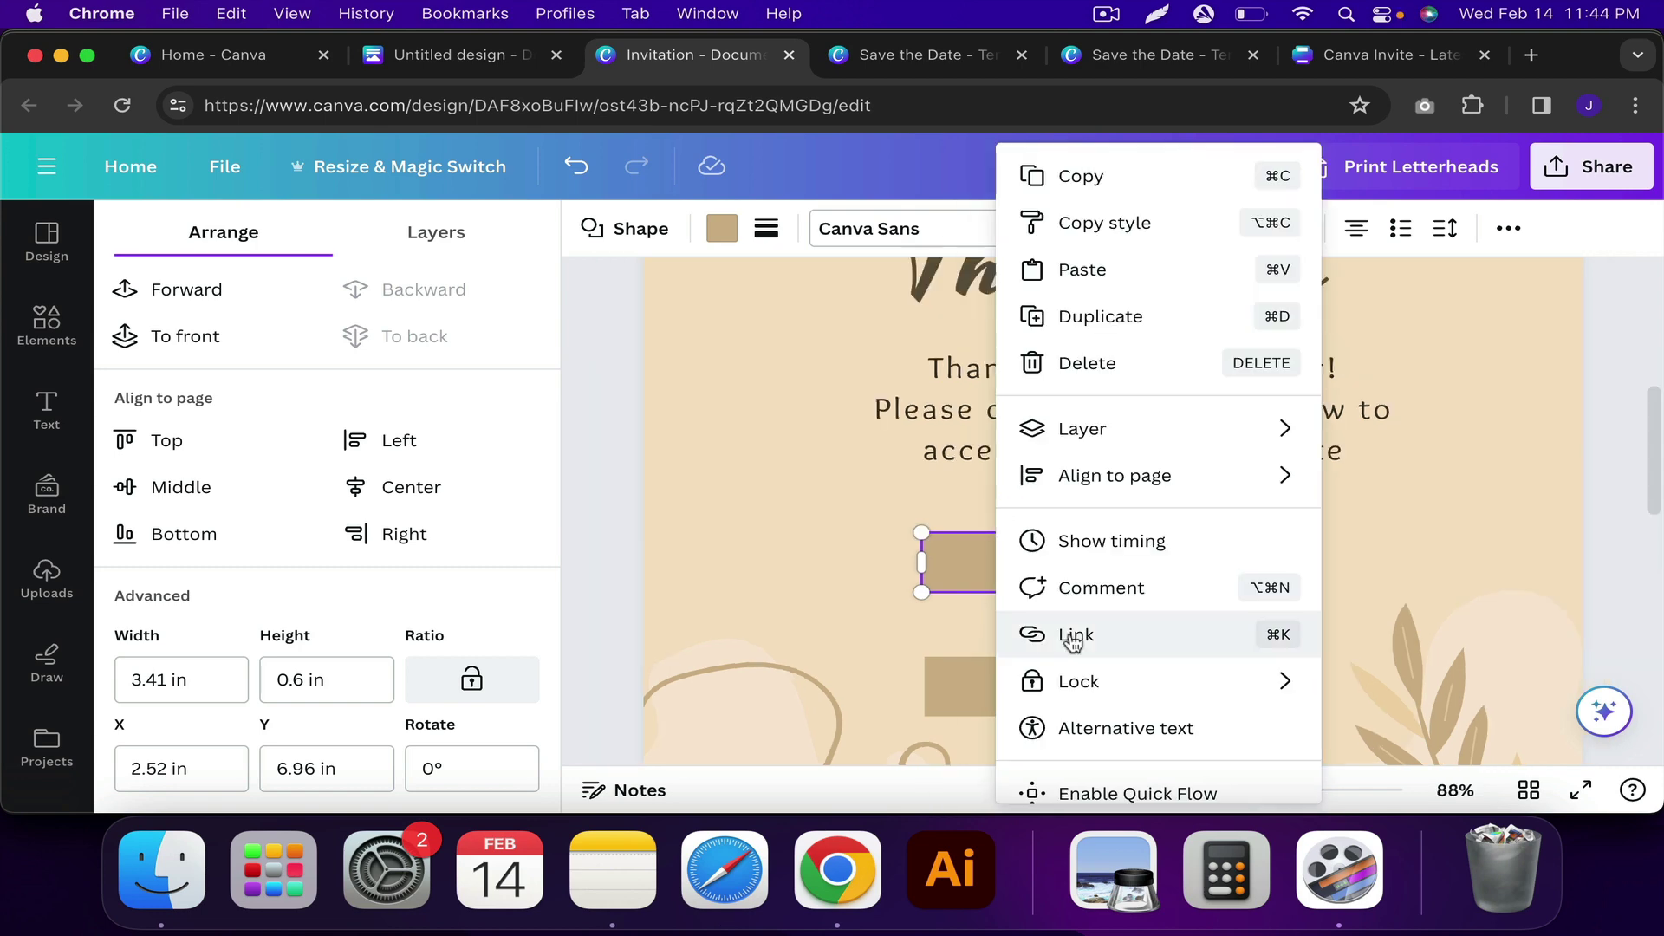
click(1070, 639)
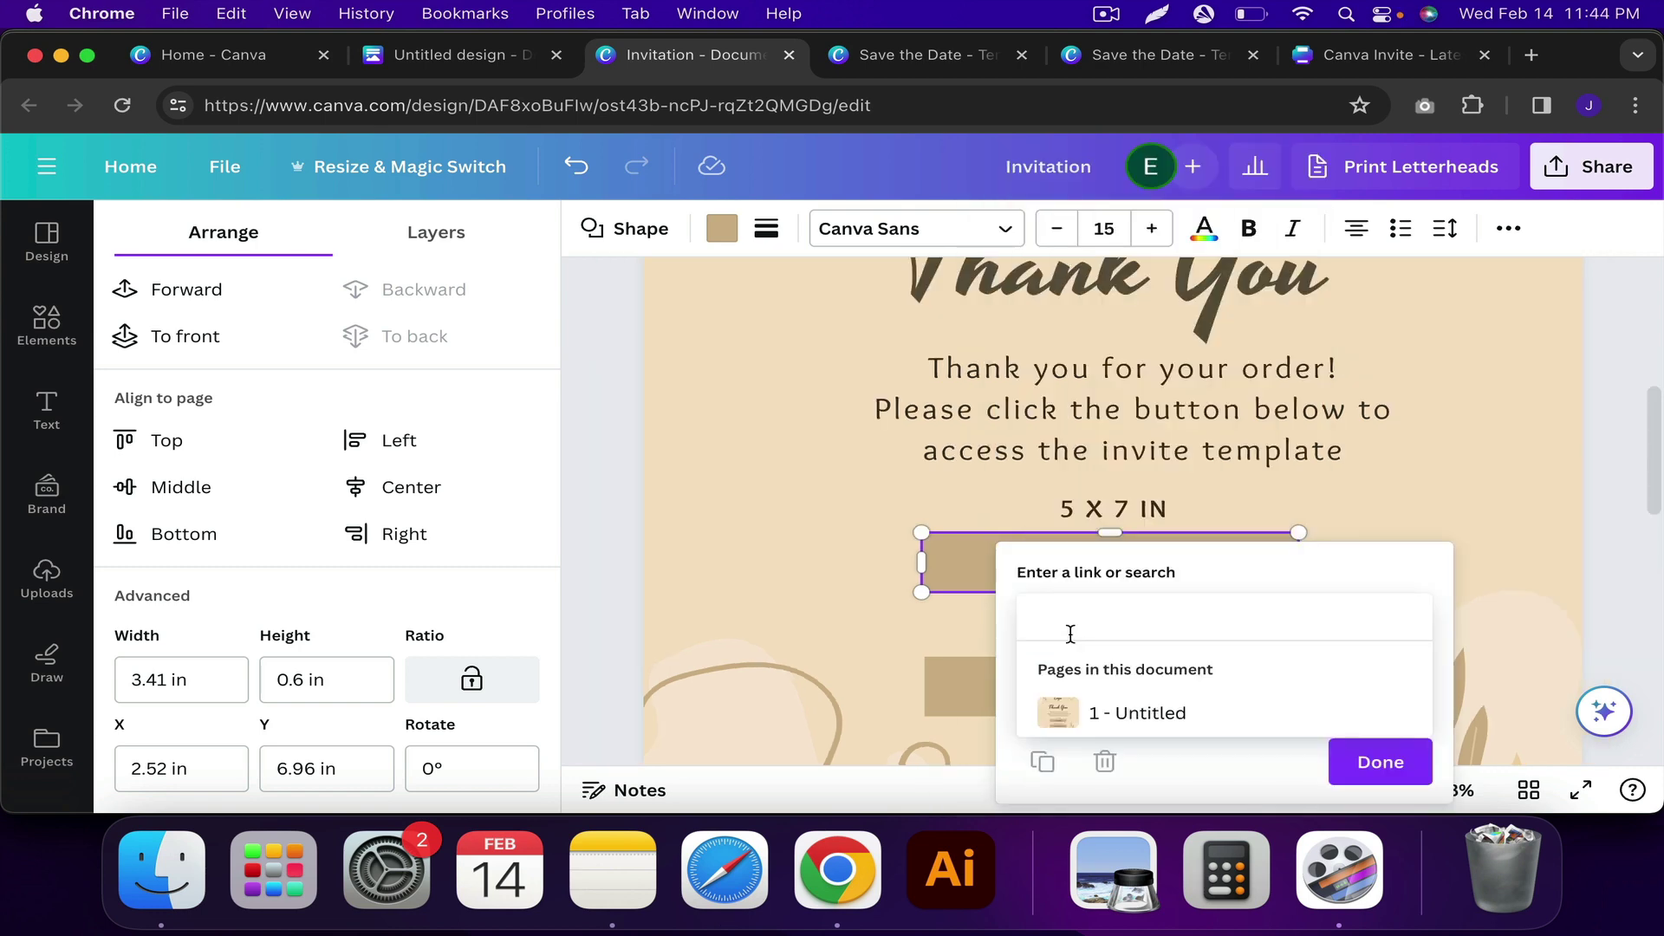
key(super+v)
key(Return)
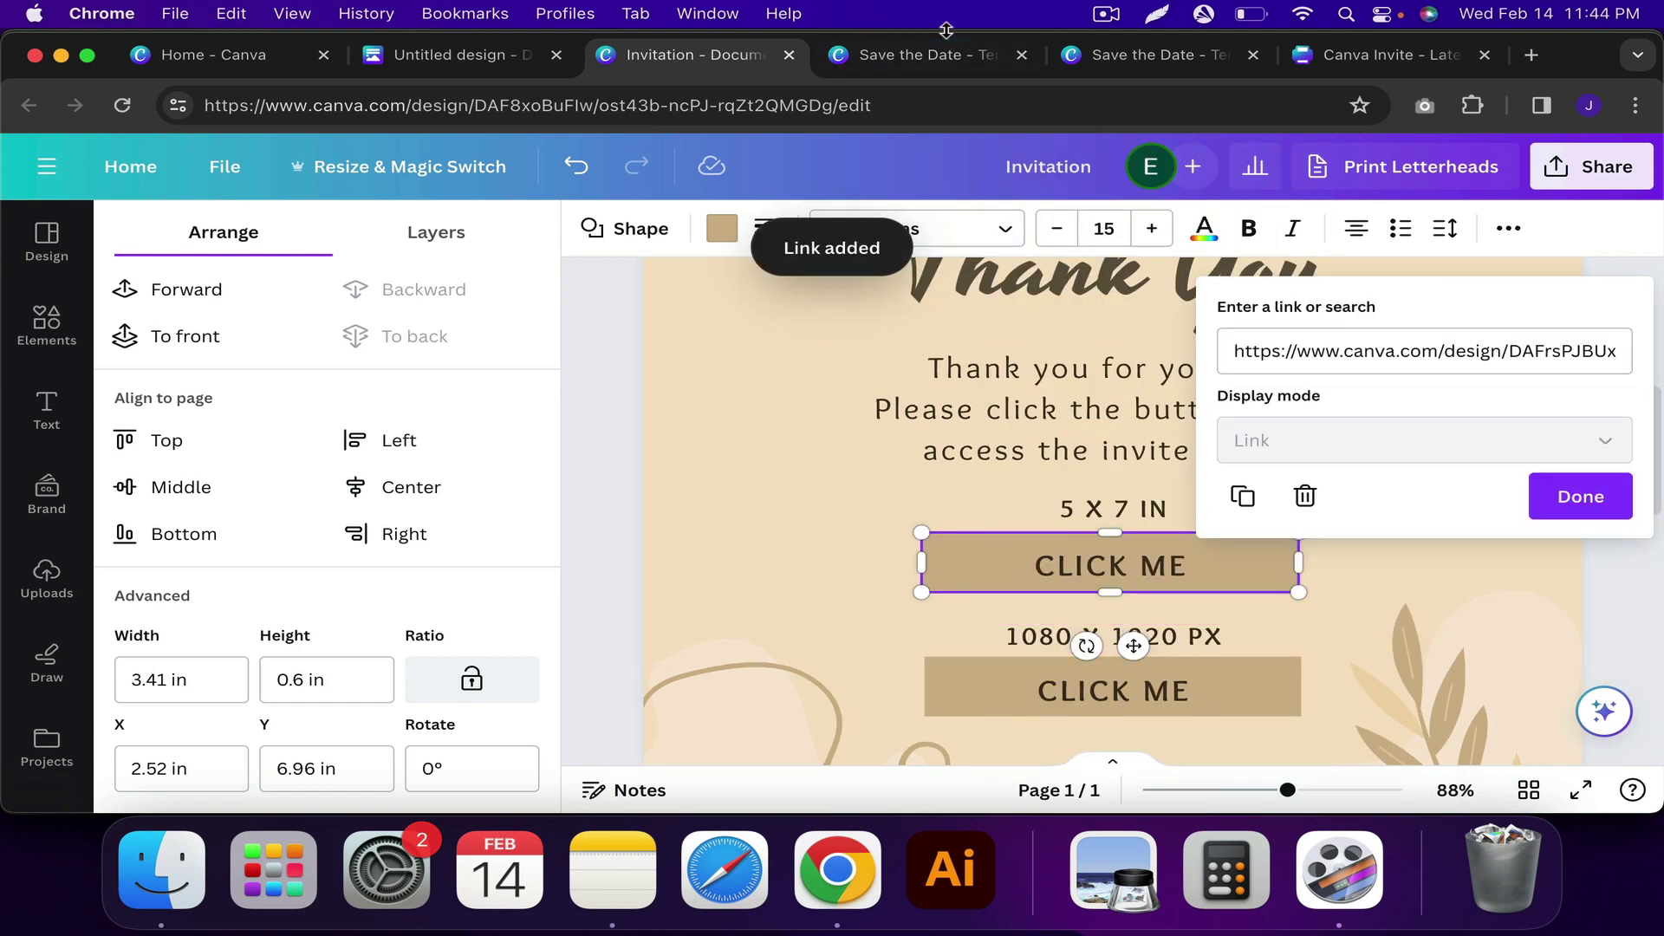
- Create a template link for the 1080 x 1920 px "Save the Date - Template" design and copy it
click(1144, 54)
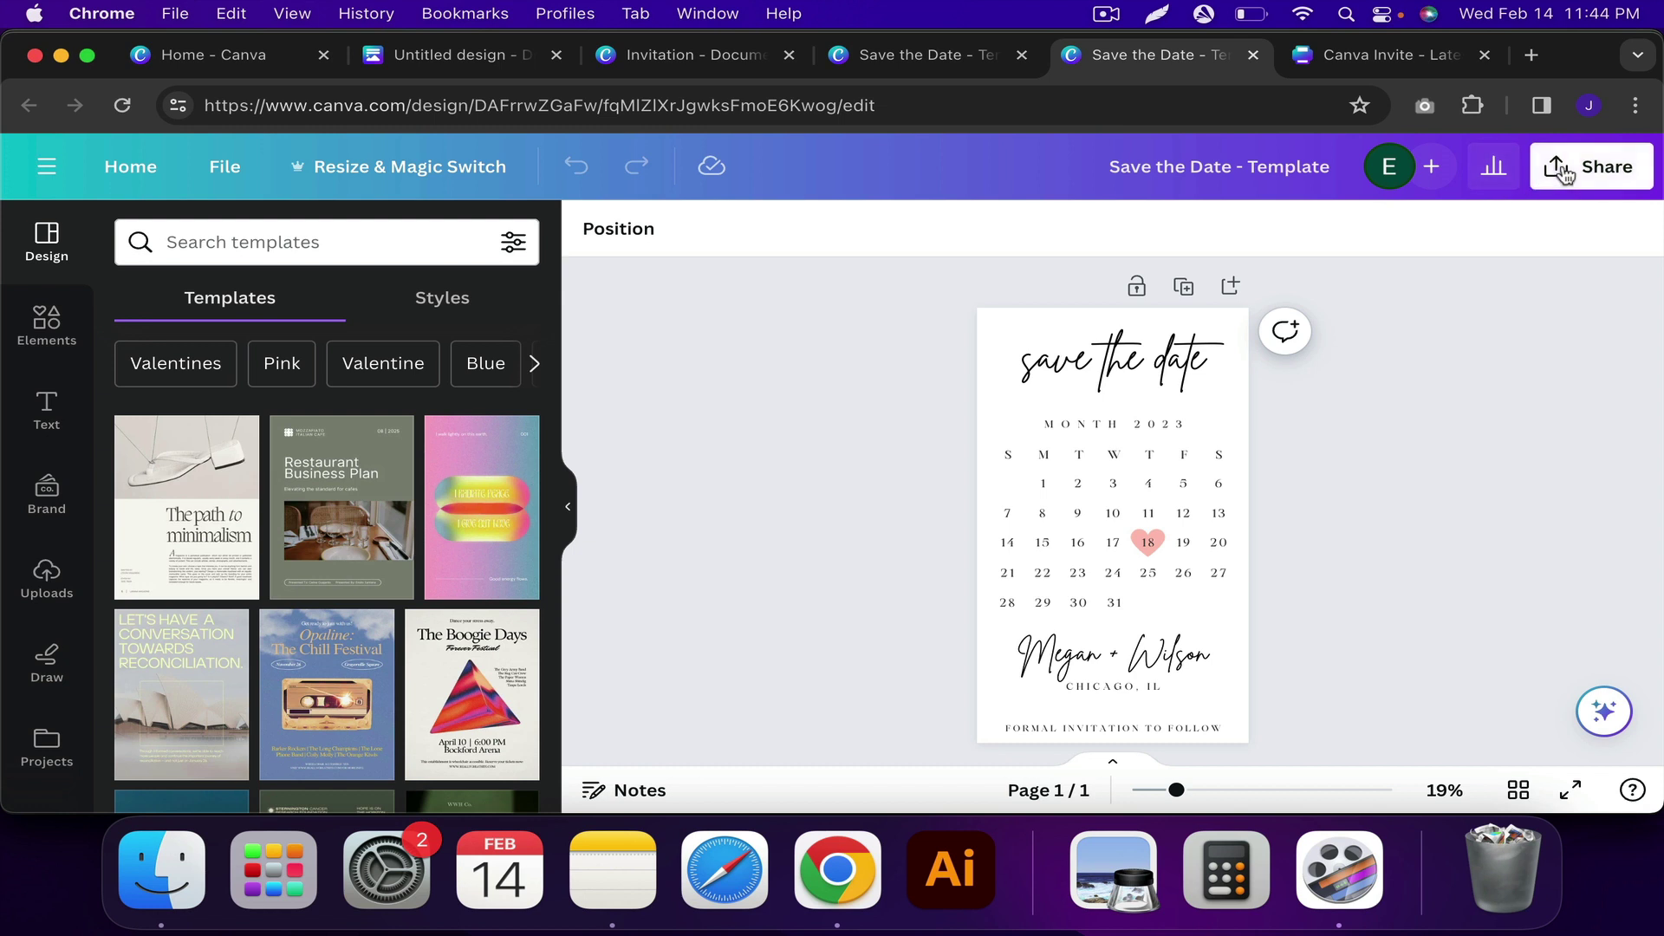
click(1592, 167)
scroll(1417, 442, down, 1)
click(1430, 485)
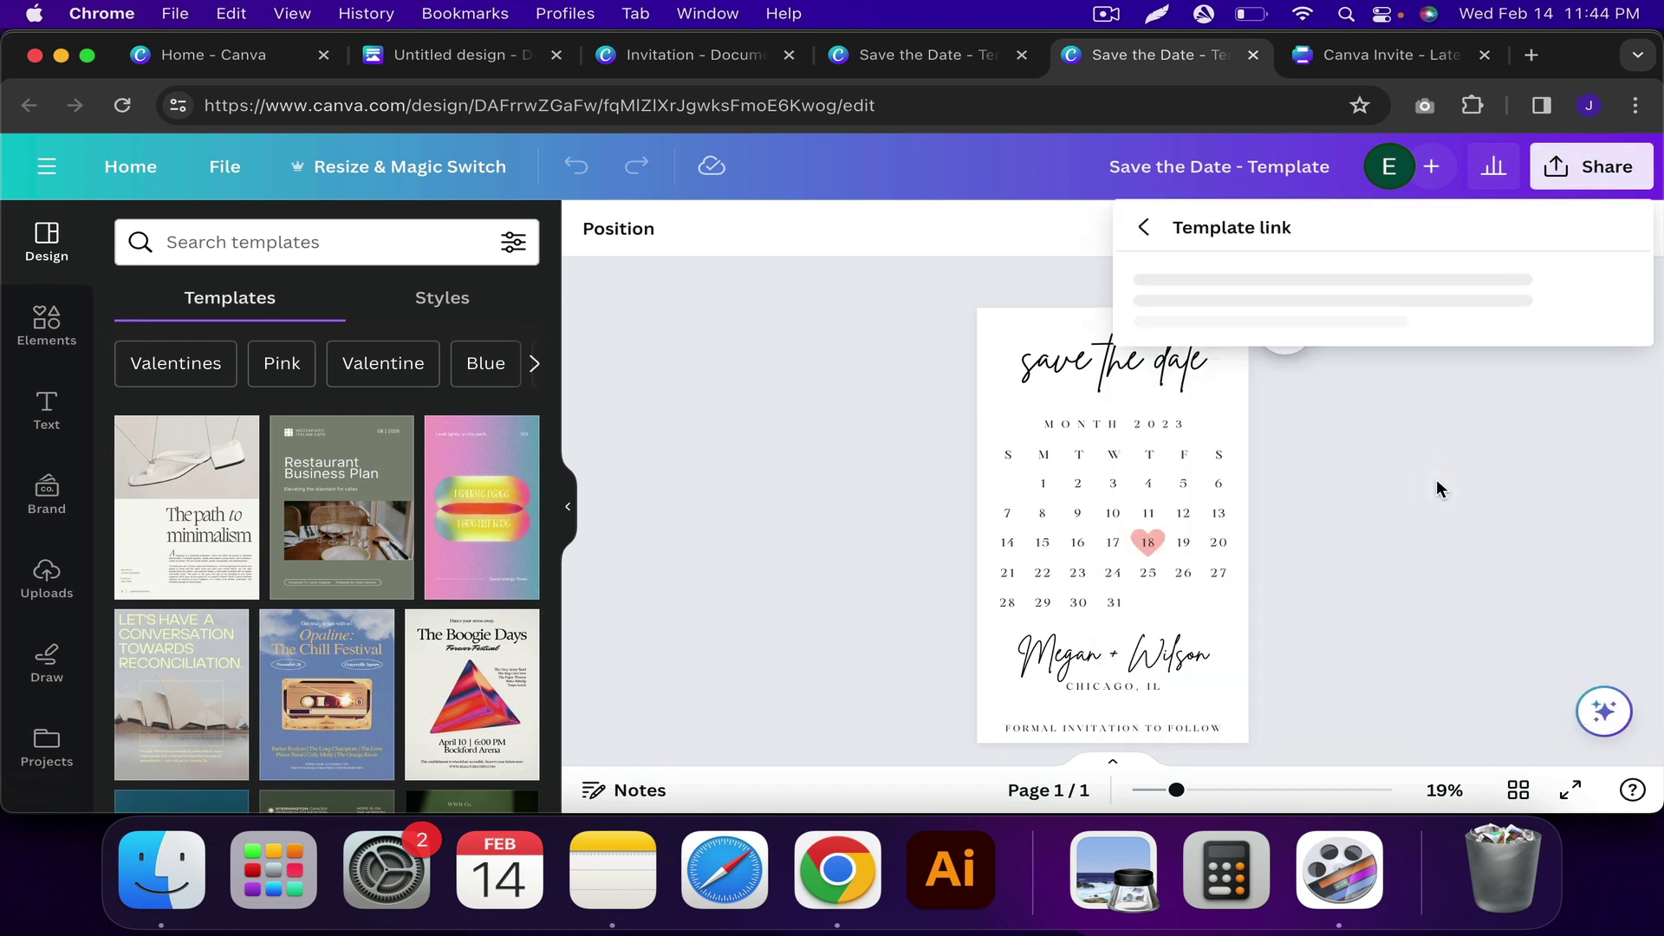
click(1383, 723)
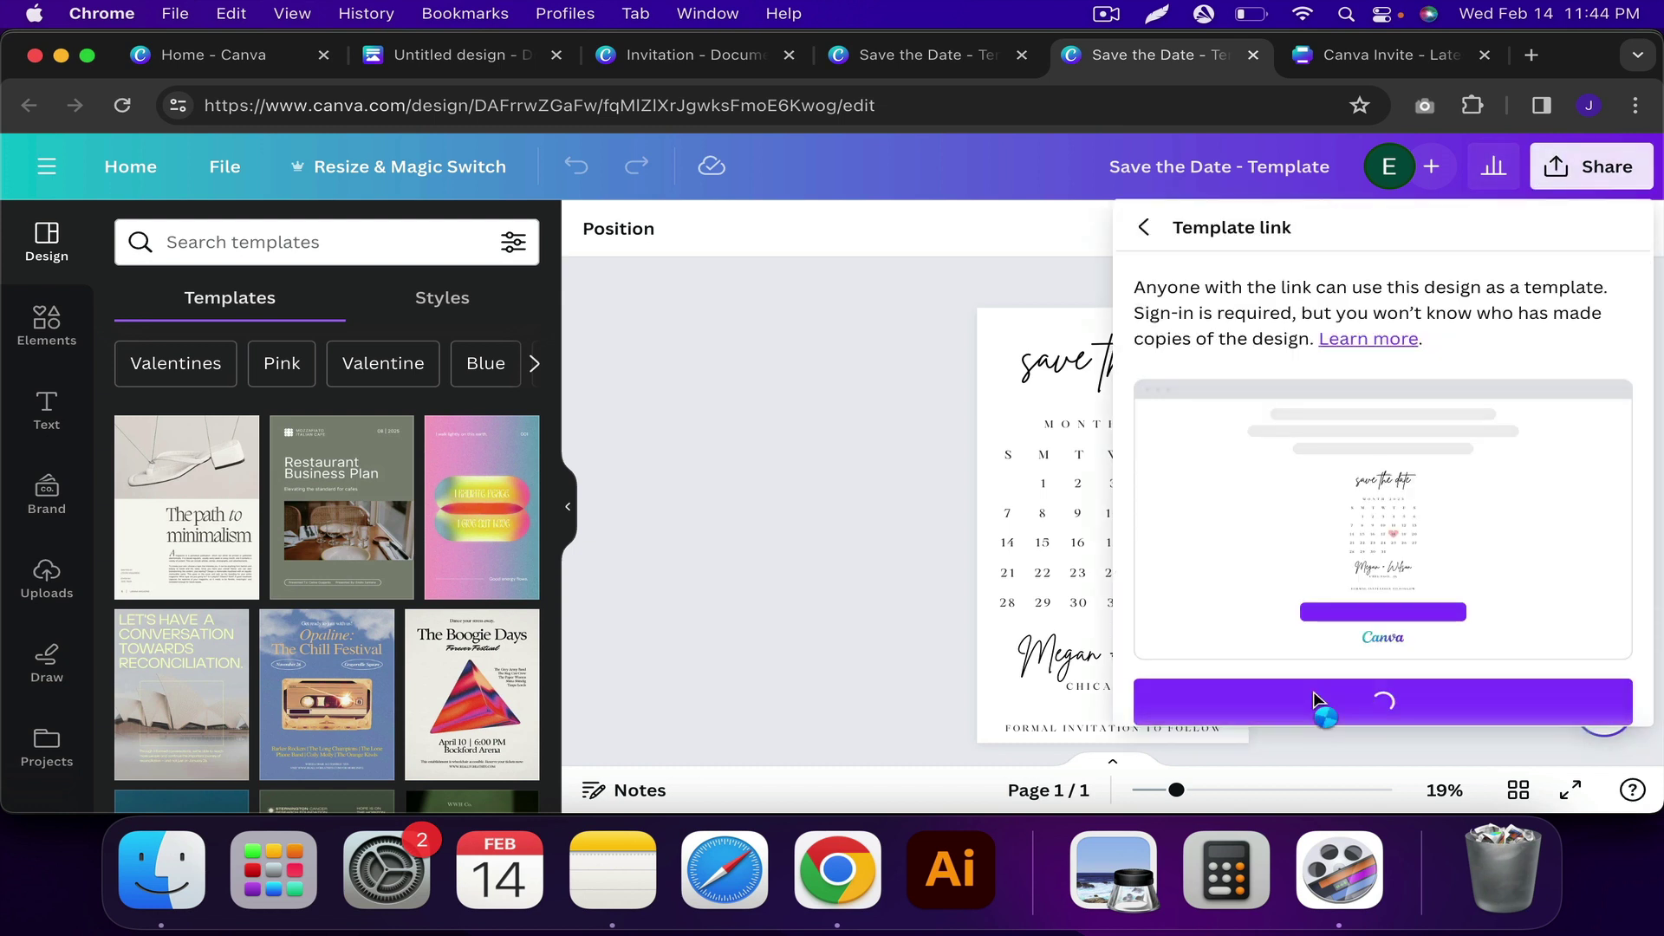
click(1593, 689)
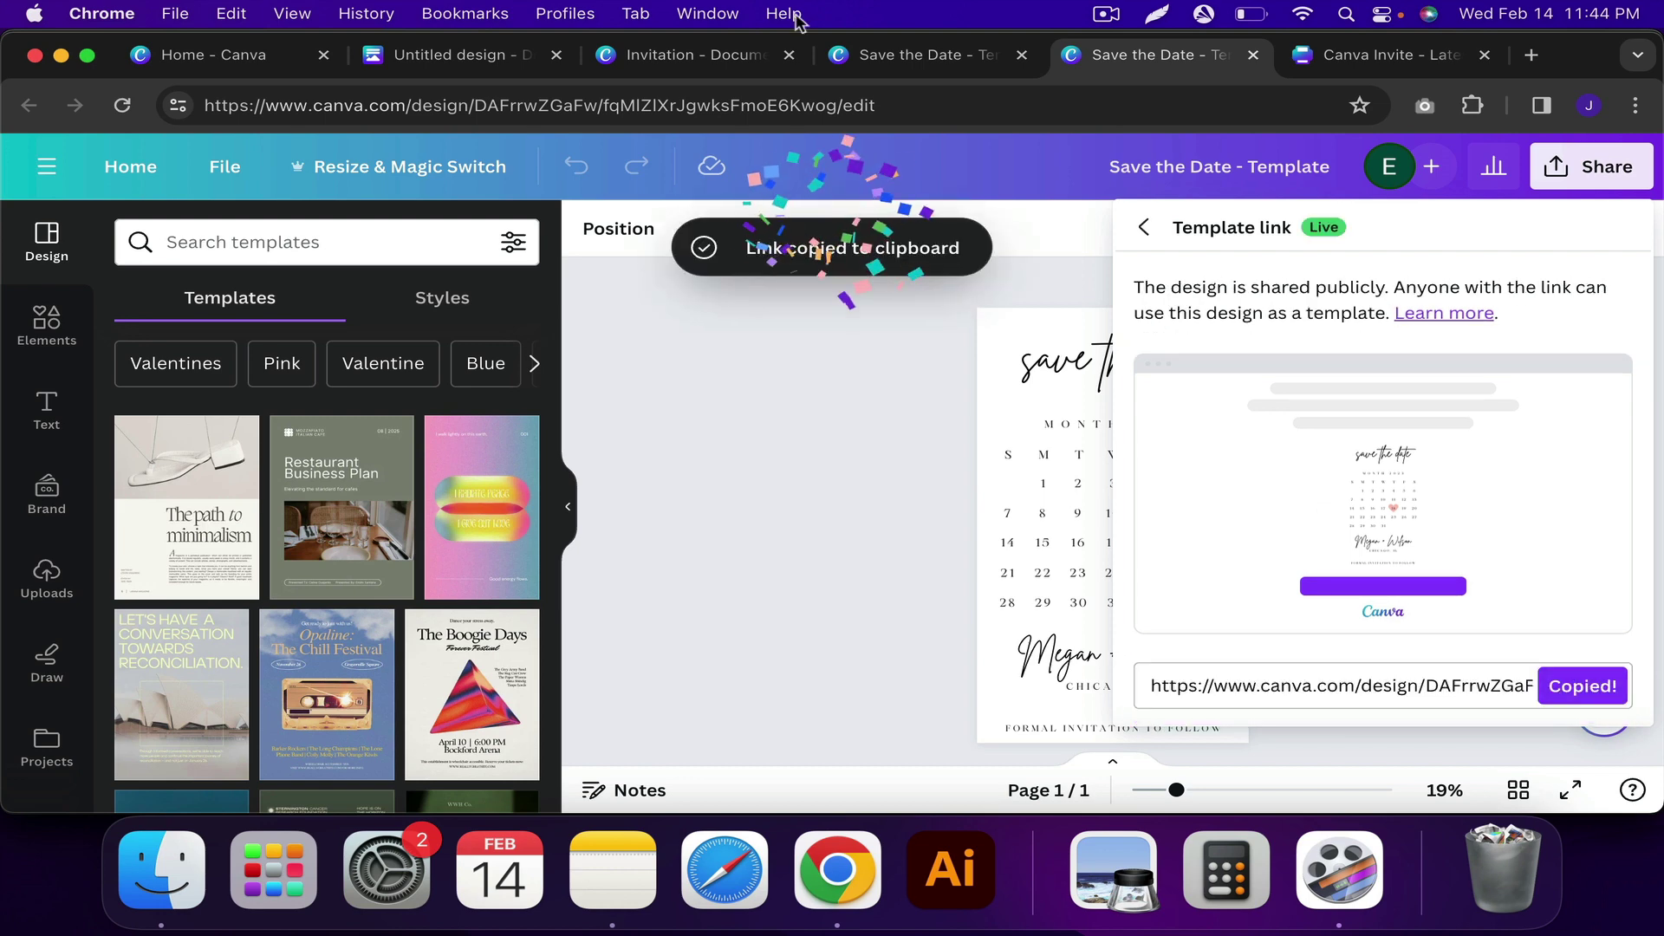
- Link the lower "CLICK ME" button under "1080 X 1920 PX" in the Invitation document to the copied template link
click(694, 54)
scroll(971, 520, down, 2)
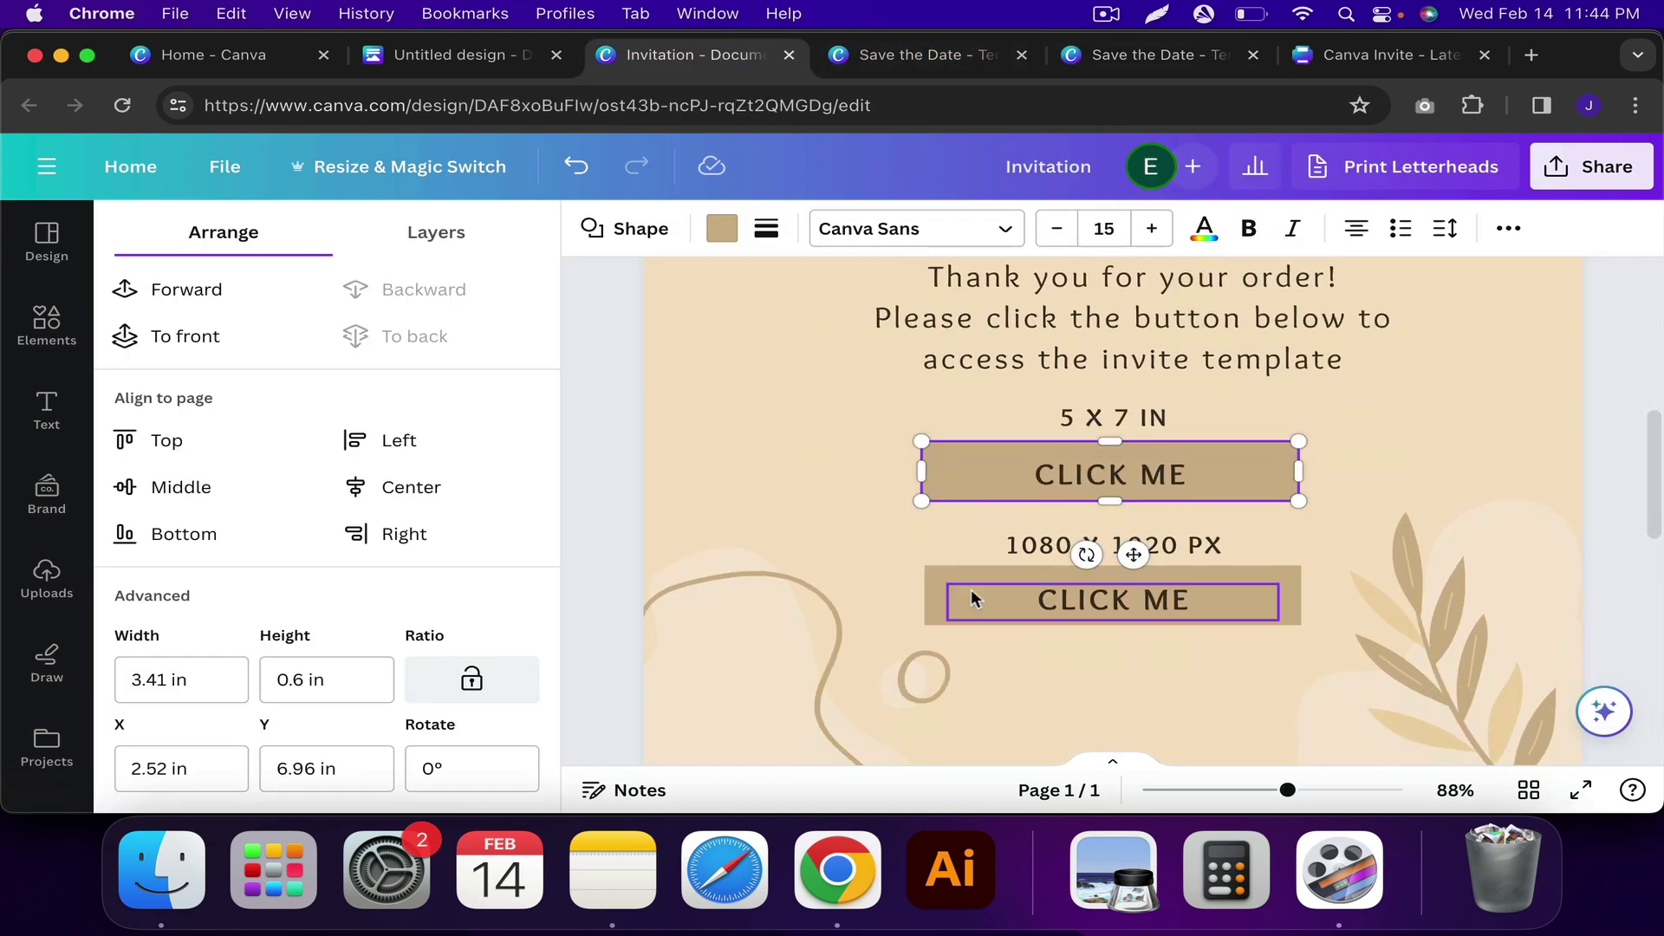
click(967, 581)
right_click(968, 588)
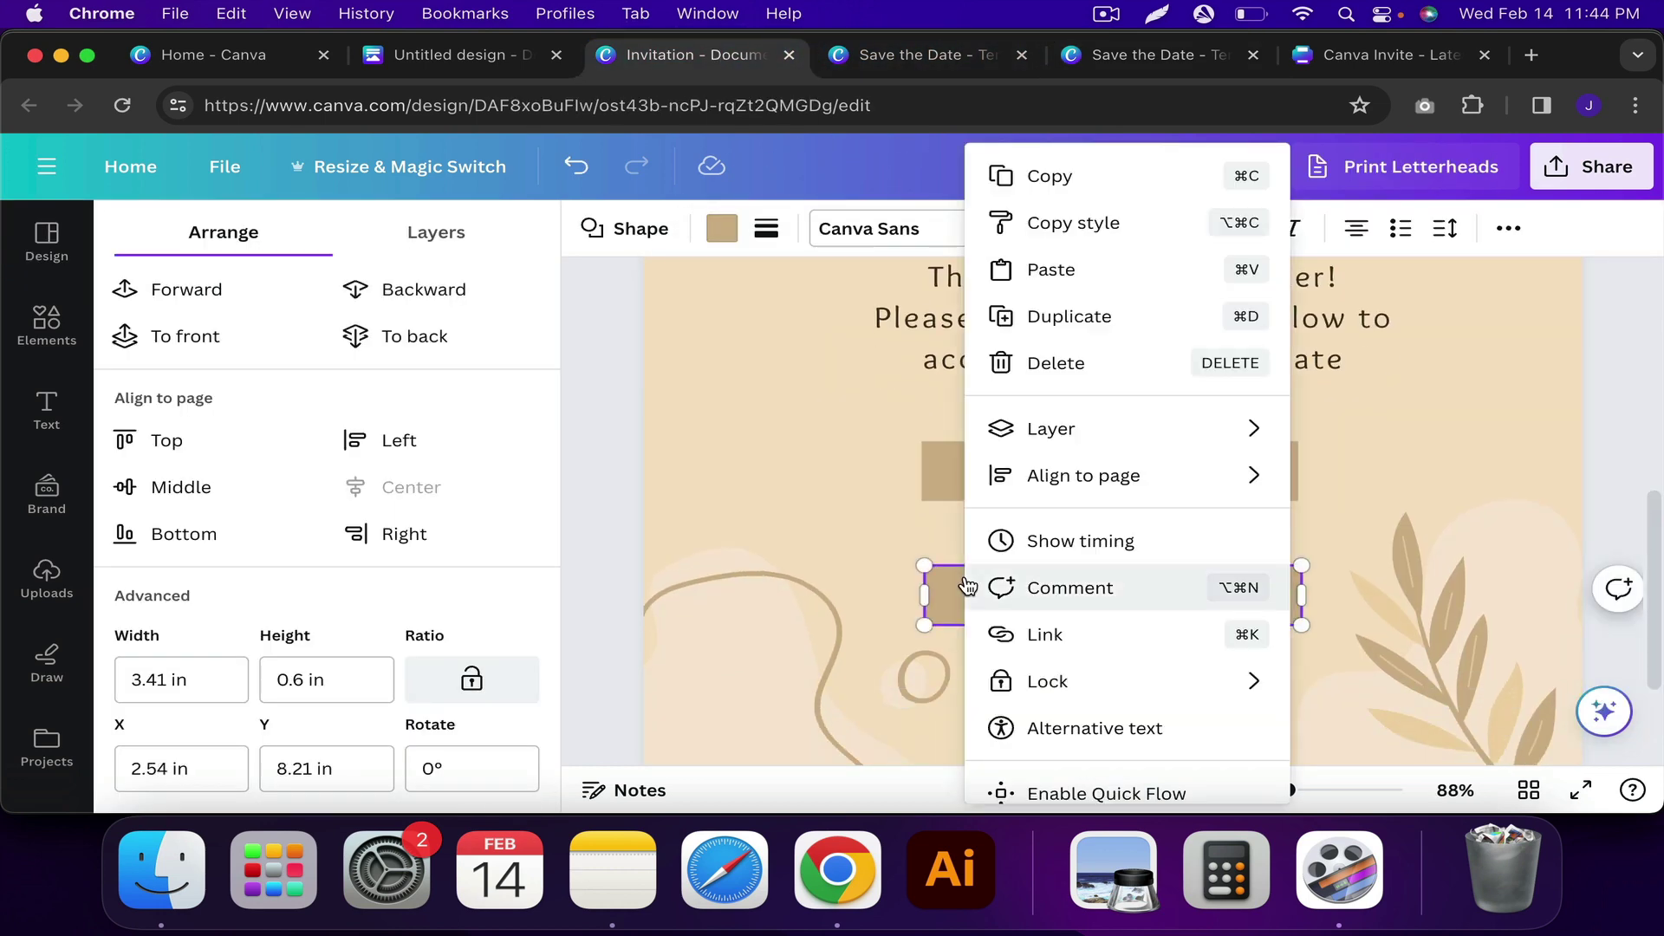
click(1040, 633)
key(super+v)
key(Return)
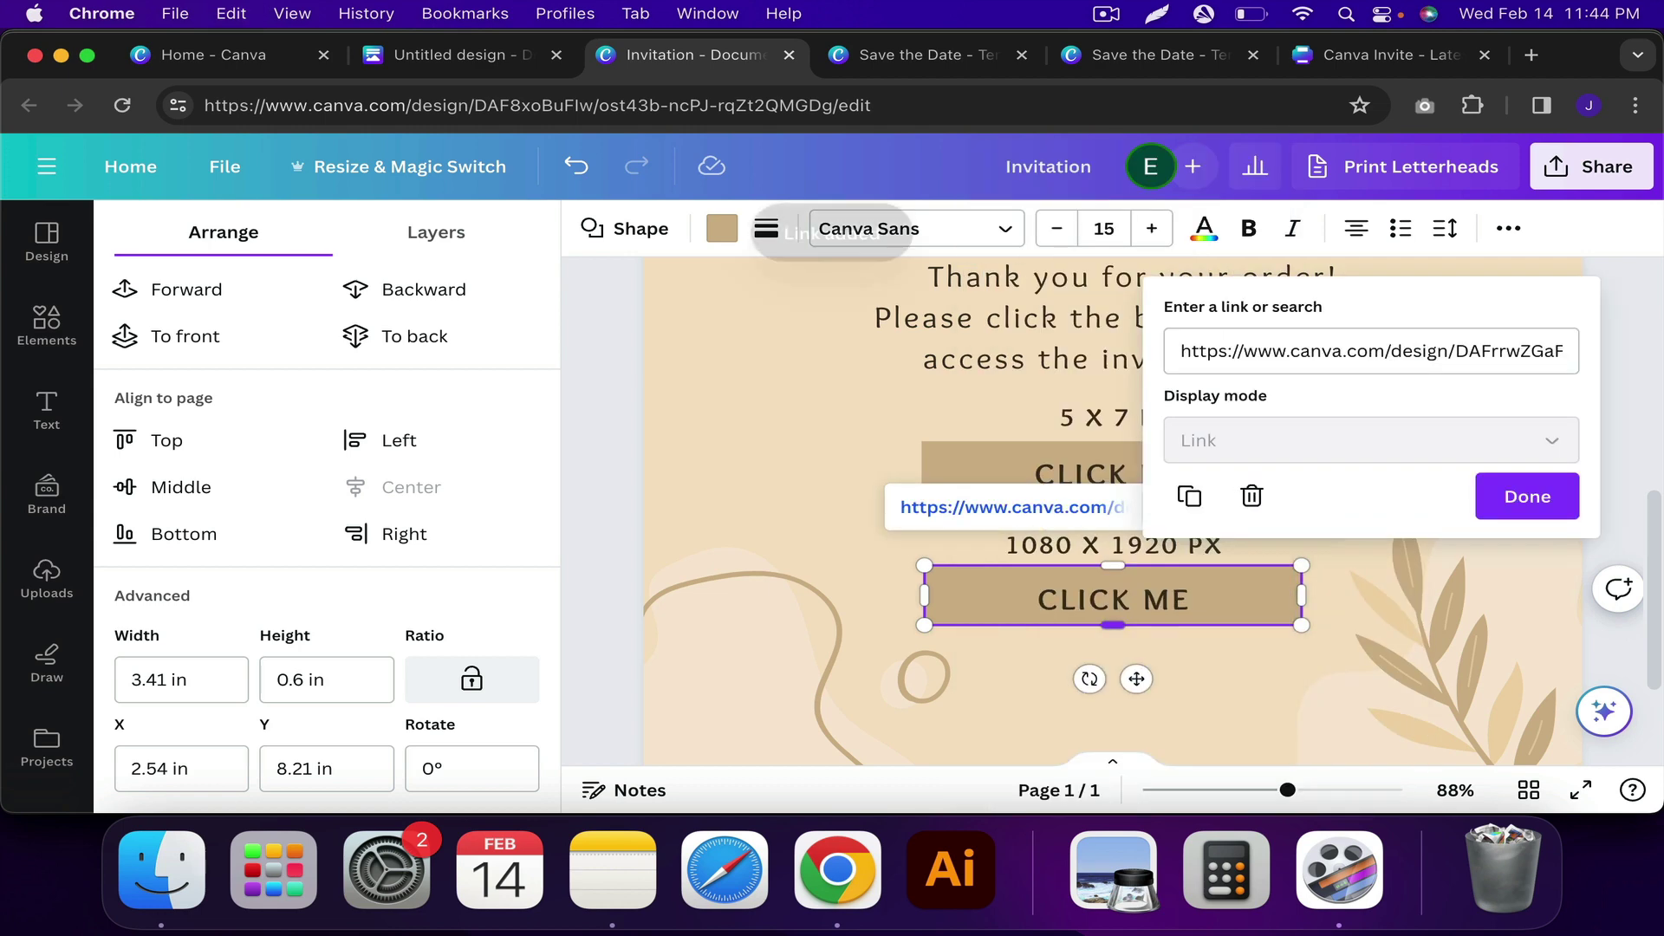
click(789, 481)
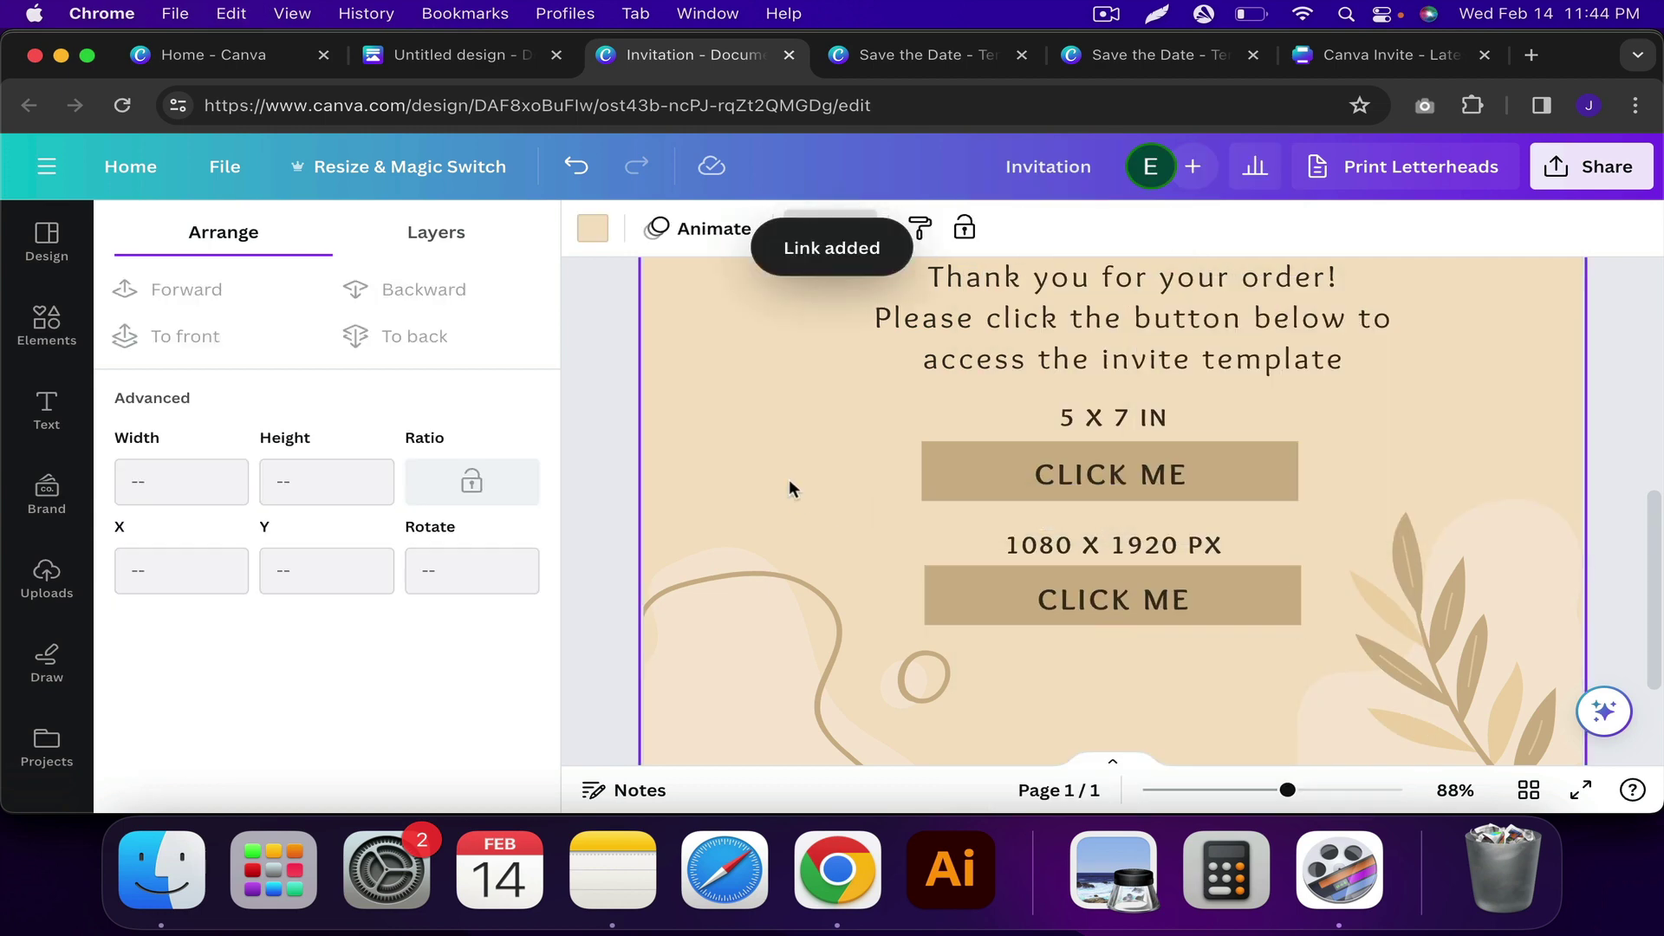
- Download the Invitation document as a PDF Standard file
scroll(789, 488, up, 10)
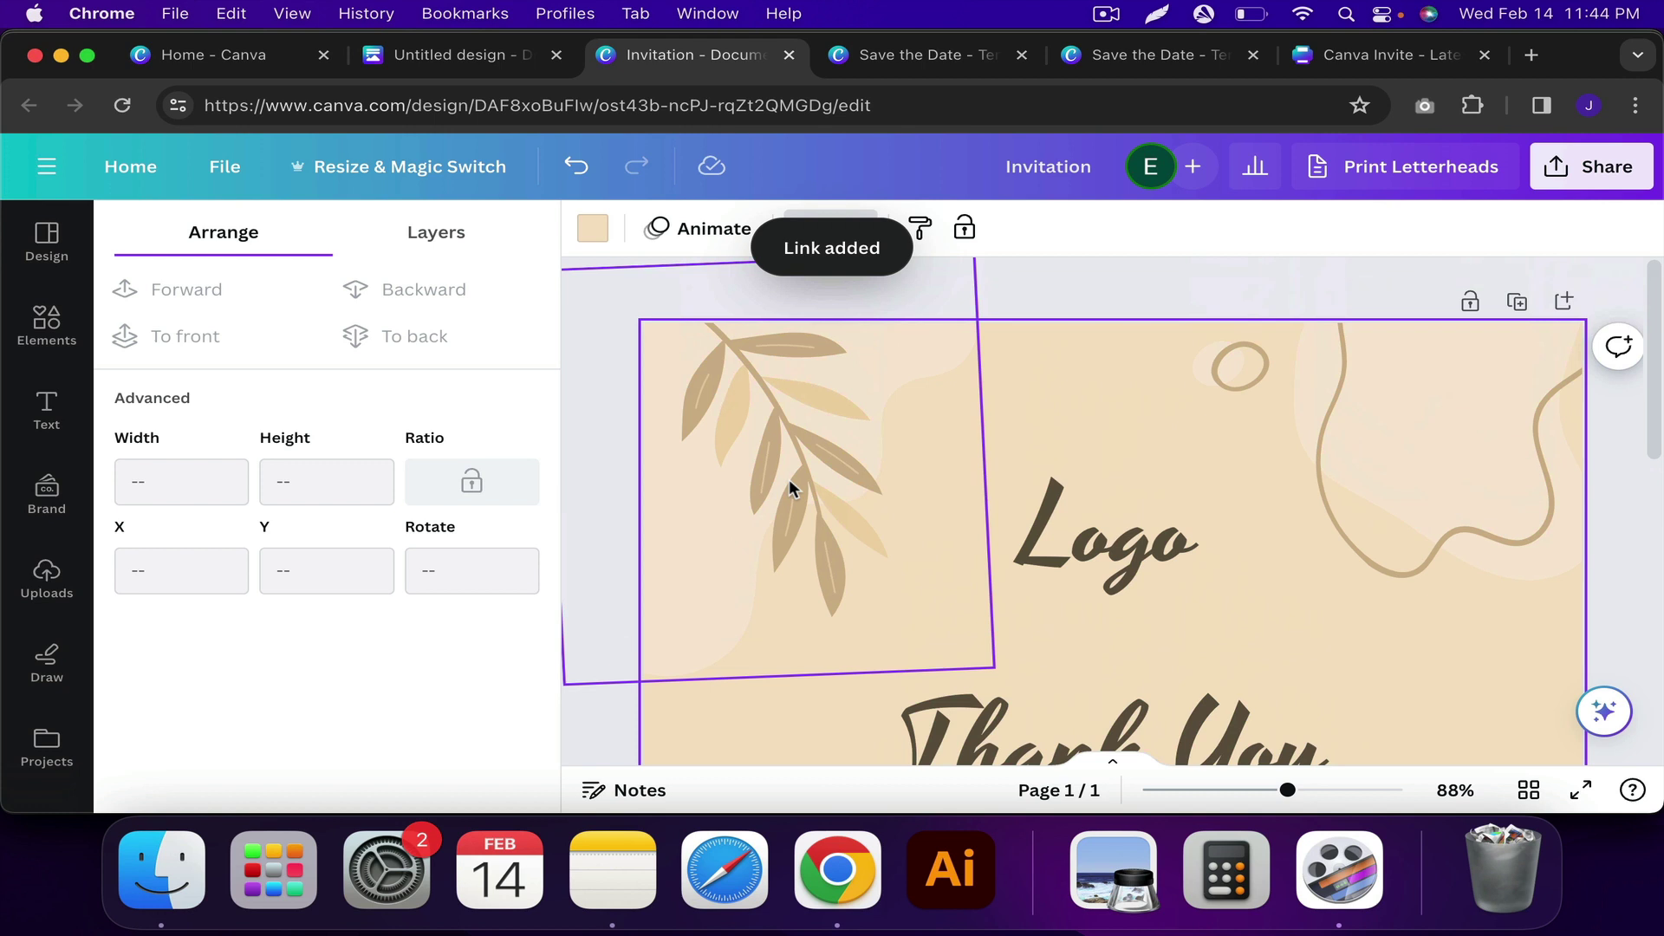
click(1591, 167)
scroll(1449, 414, down, 2)
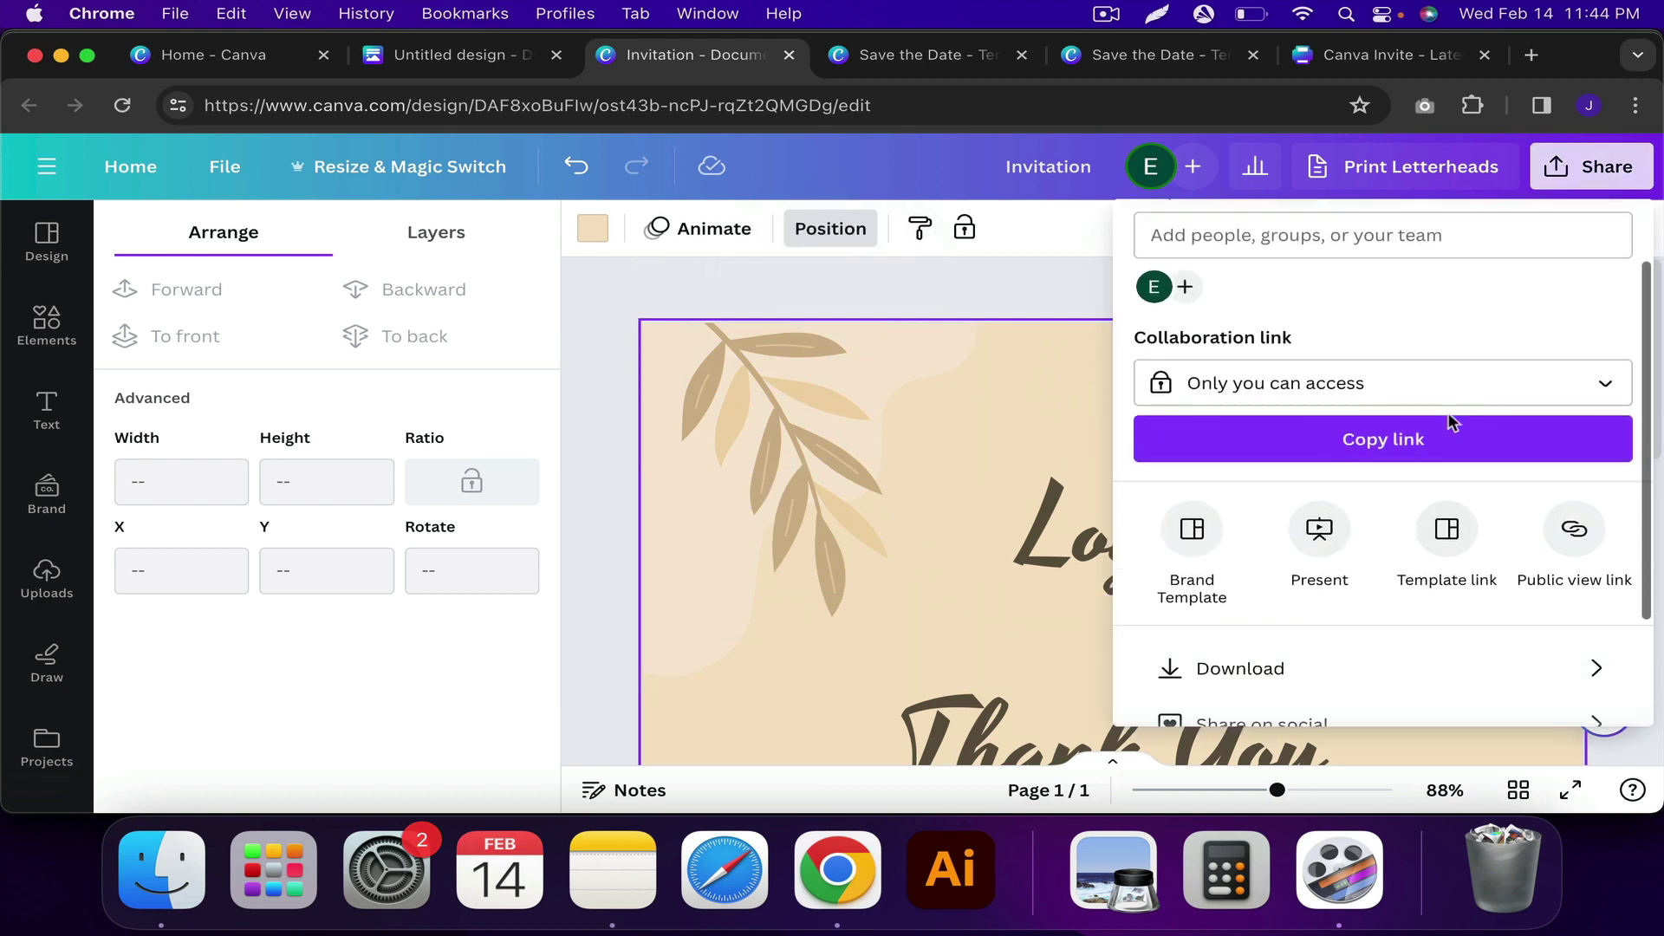
click(1253, 659)
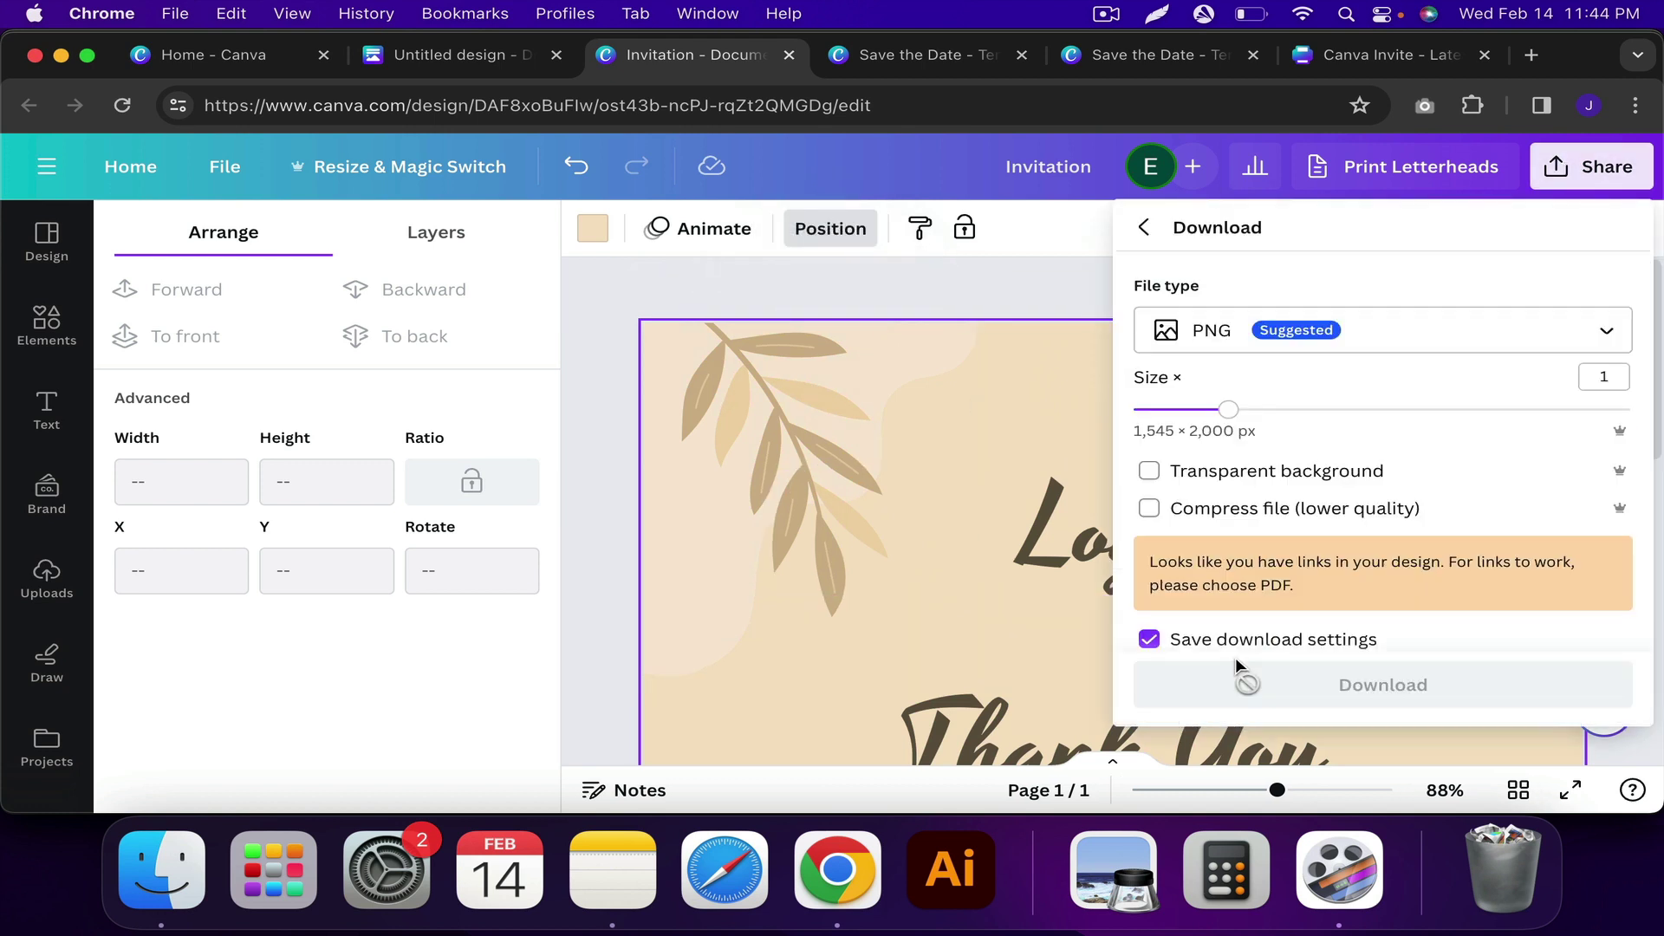
click(1226, 335)
click(1247, 542)
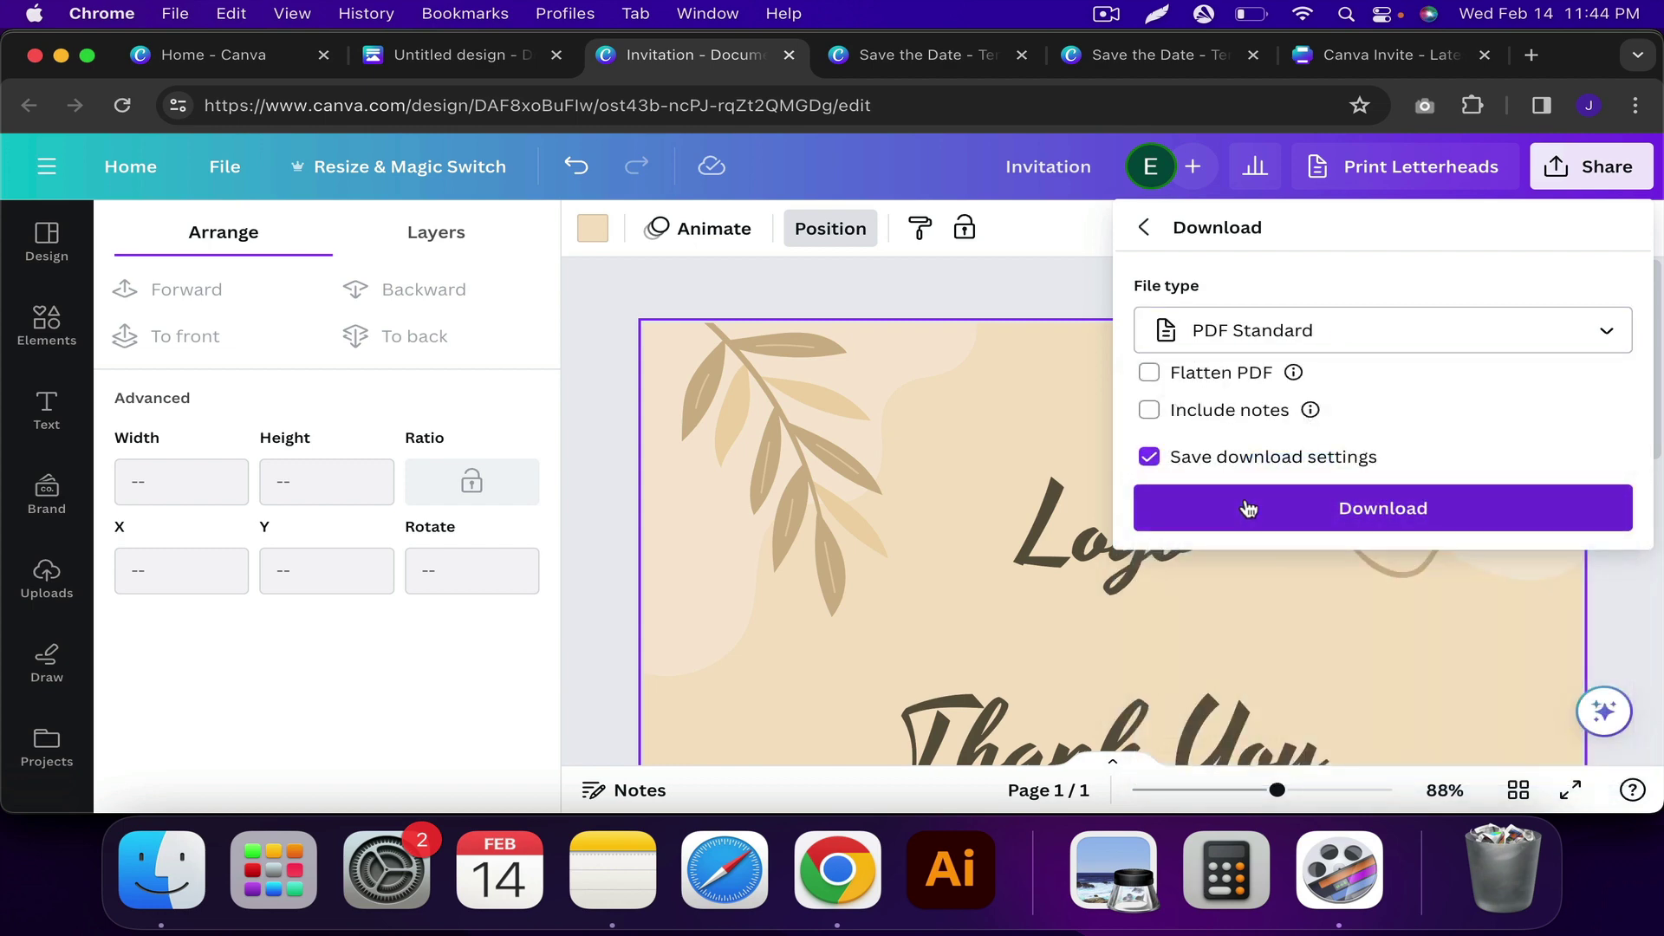
click(1248, 509)
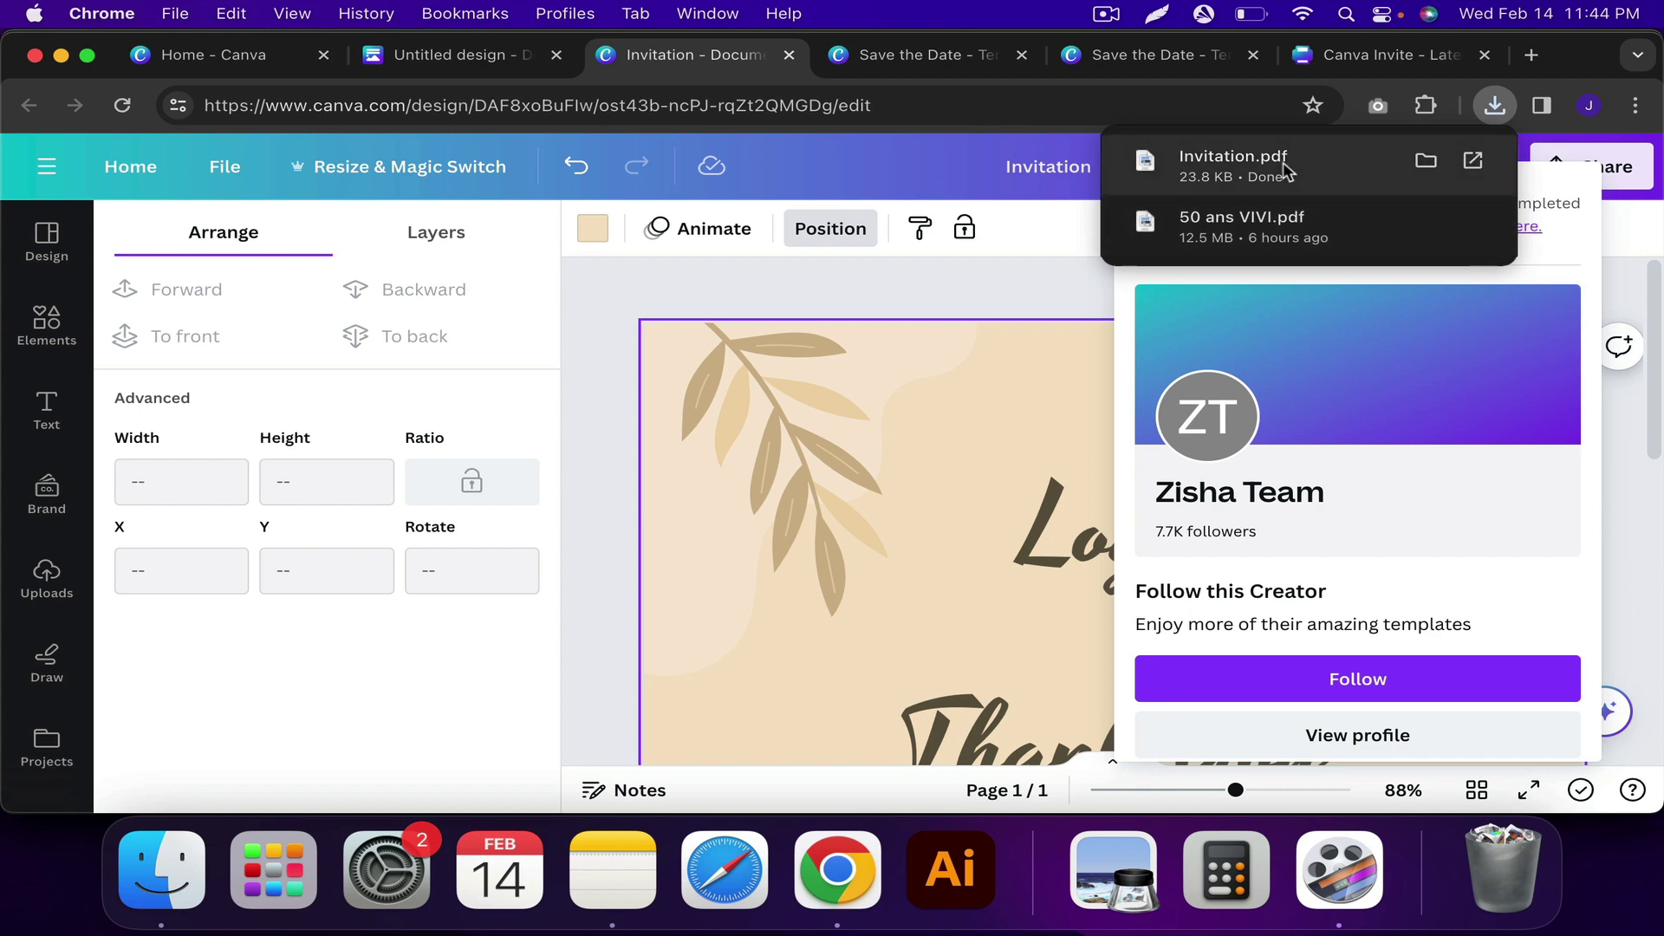
- Open the downloaded Invitation.pdf and open the links of both "CLICK ME" buttons in new browser tabs
click(1233, 162)
scroll(802, 451, down, 5)
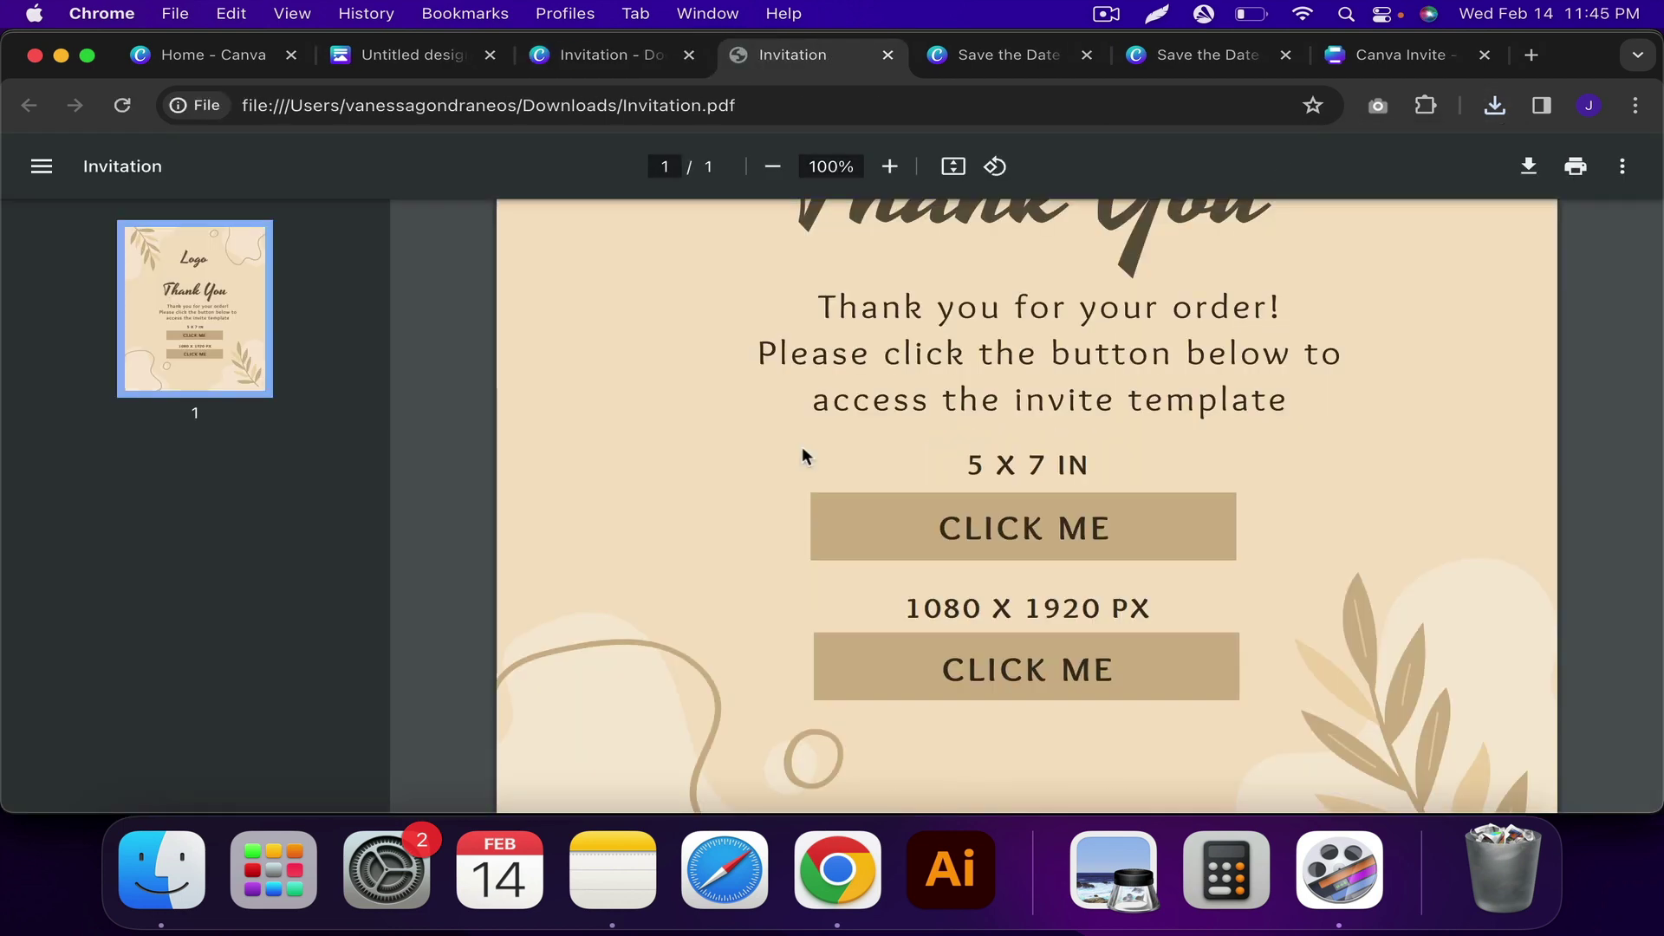
right_click(839, 512)
click(854, 517)
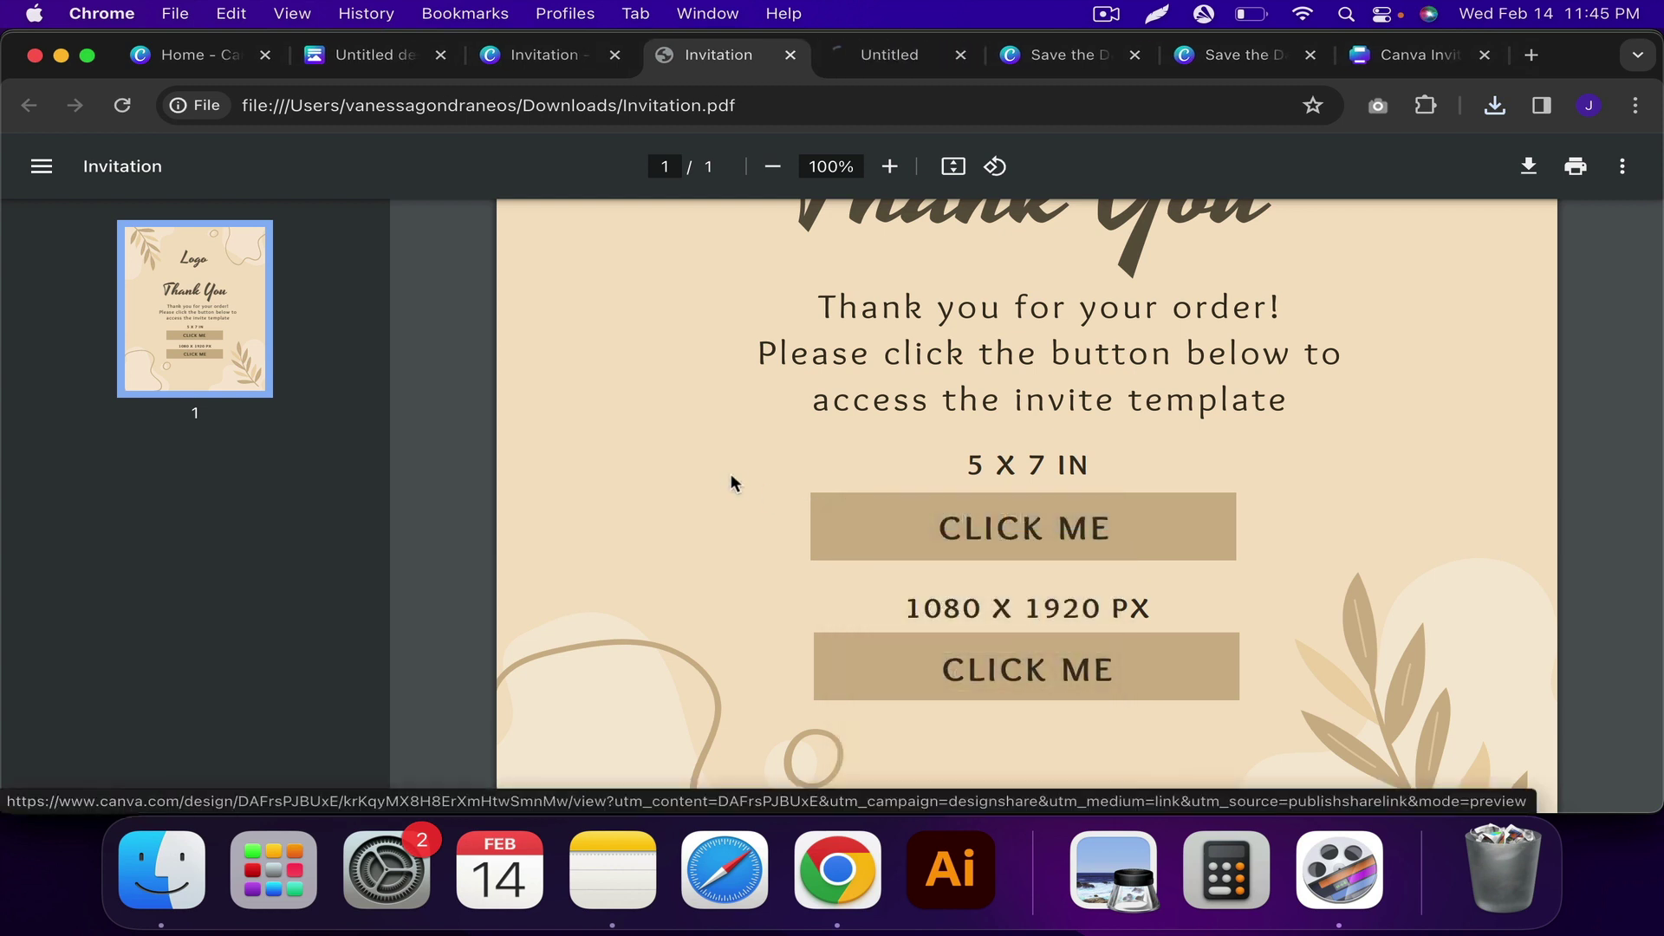
scroll(780, 520, down, 1)
right_click(847, 669)
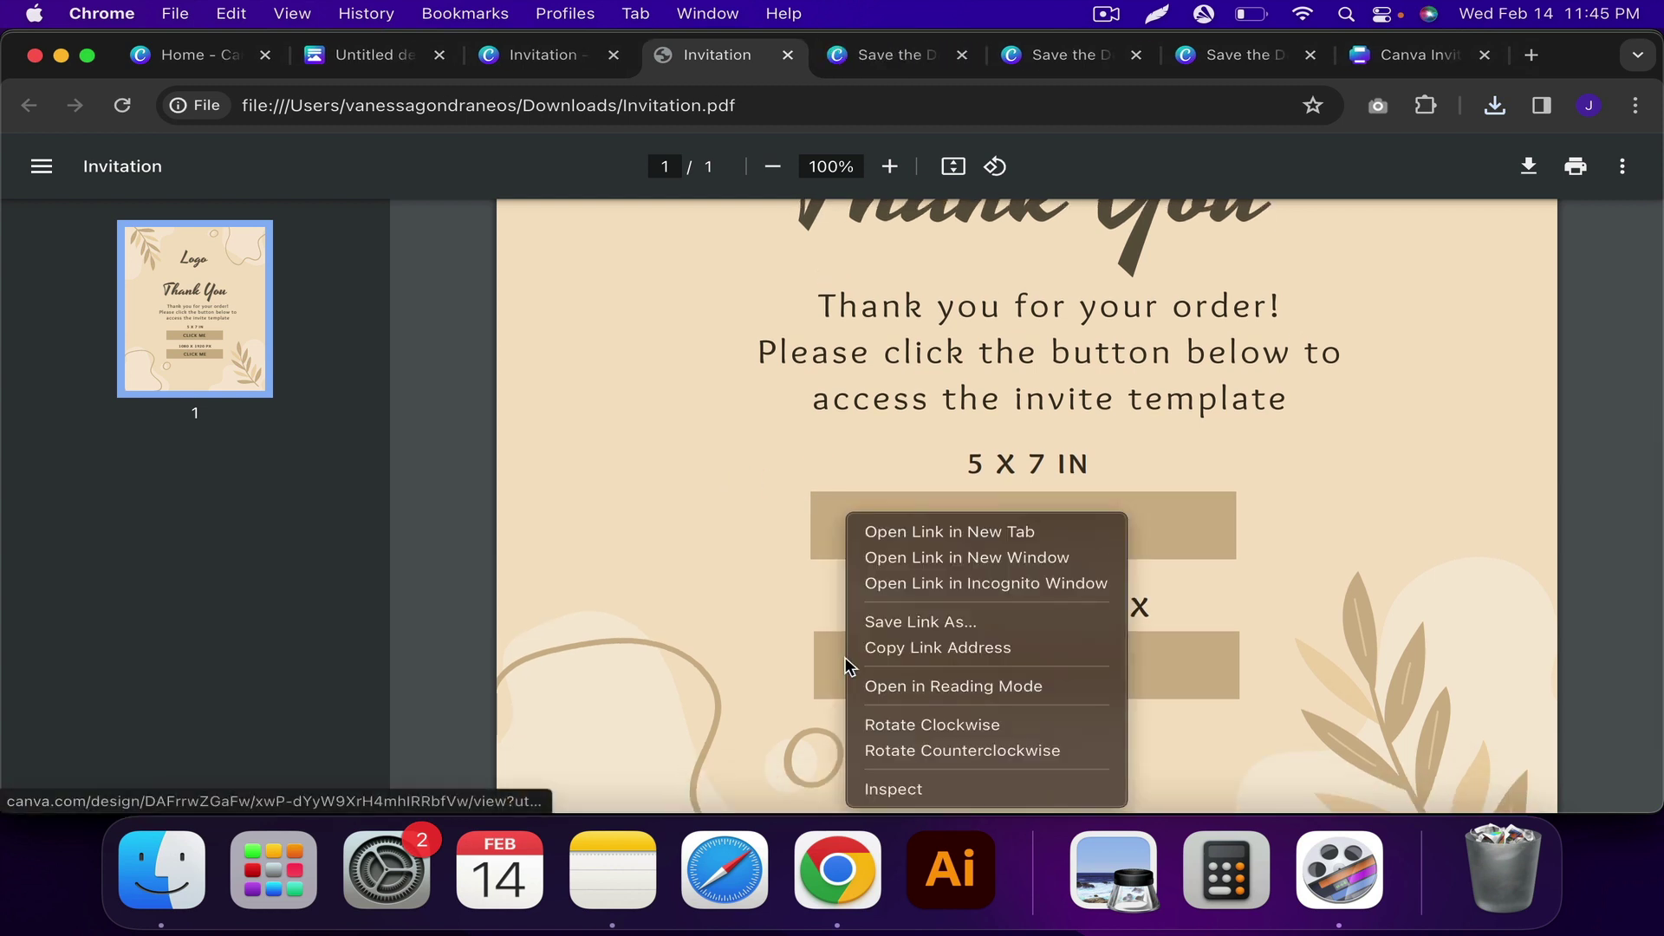
click(928, 531)
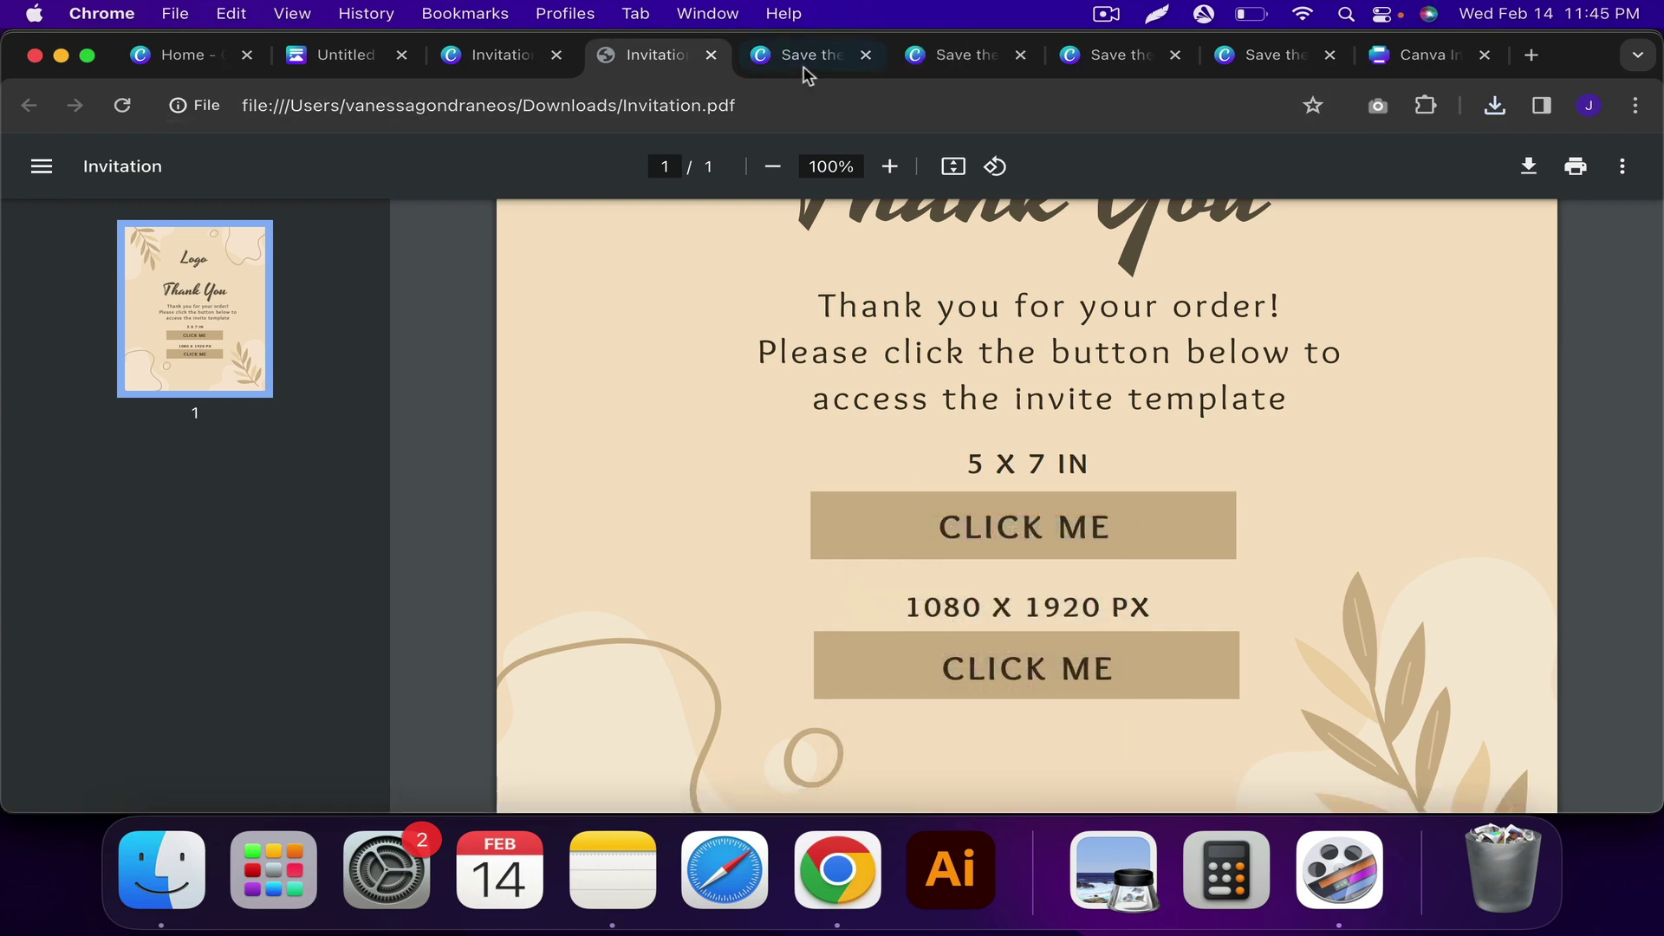
- Examine the opened 5 x 7 in and 1080 x 1920 px template pages, checking their sizes and template options
click(803, 61)
scroll(808, 345, down, 5)
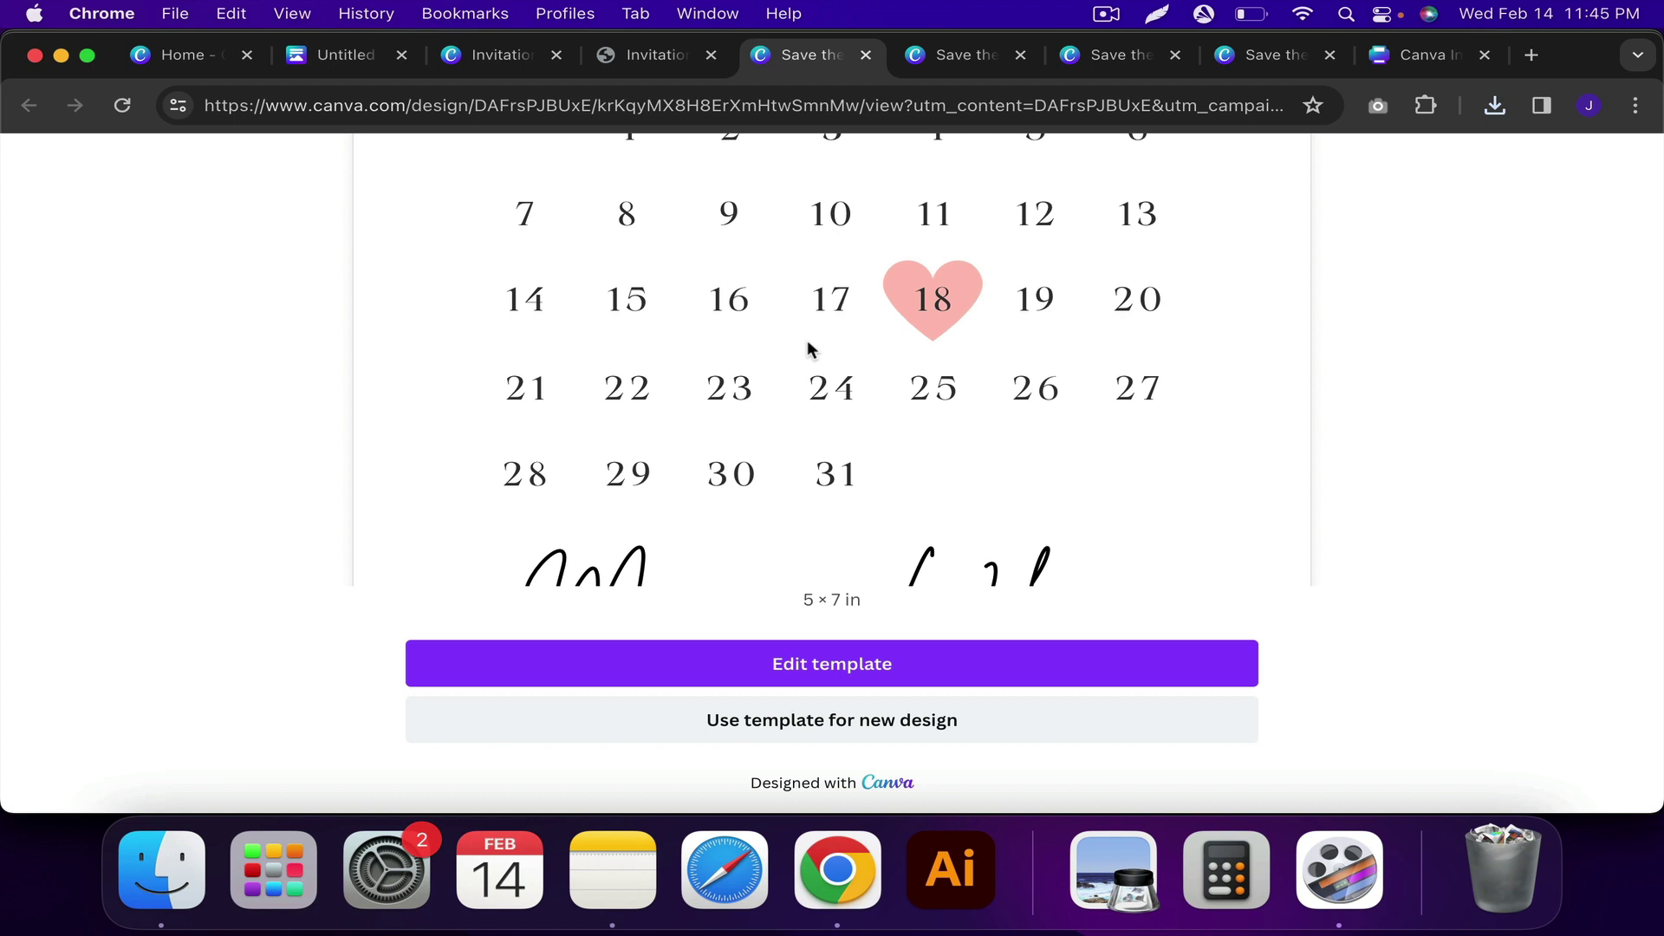
scroll(810, 344, up, 5)
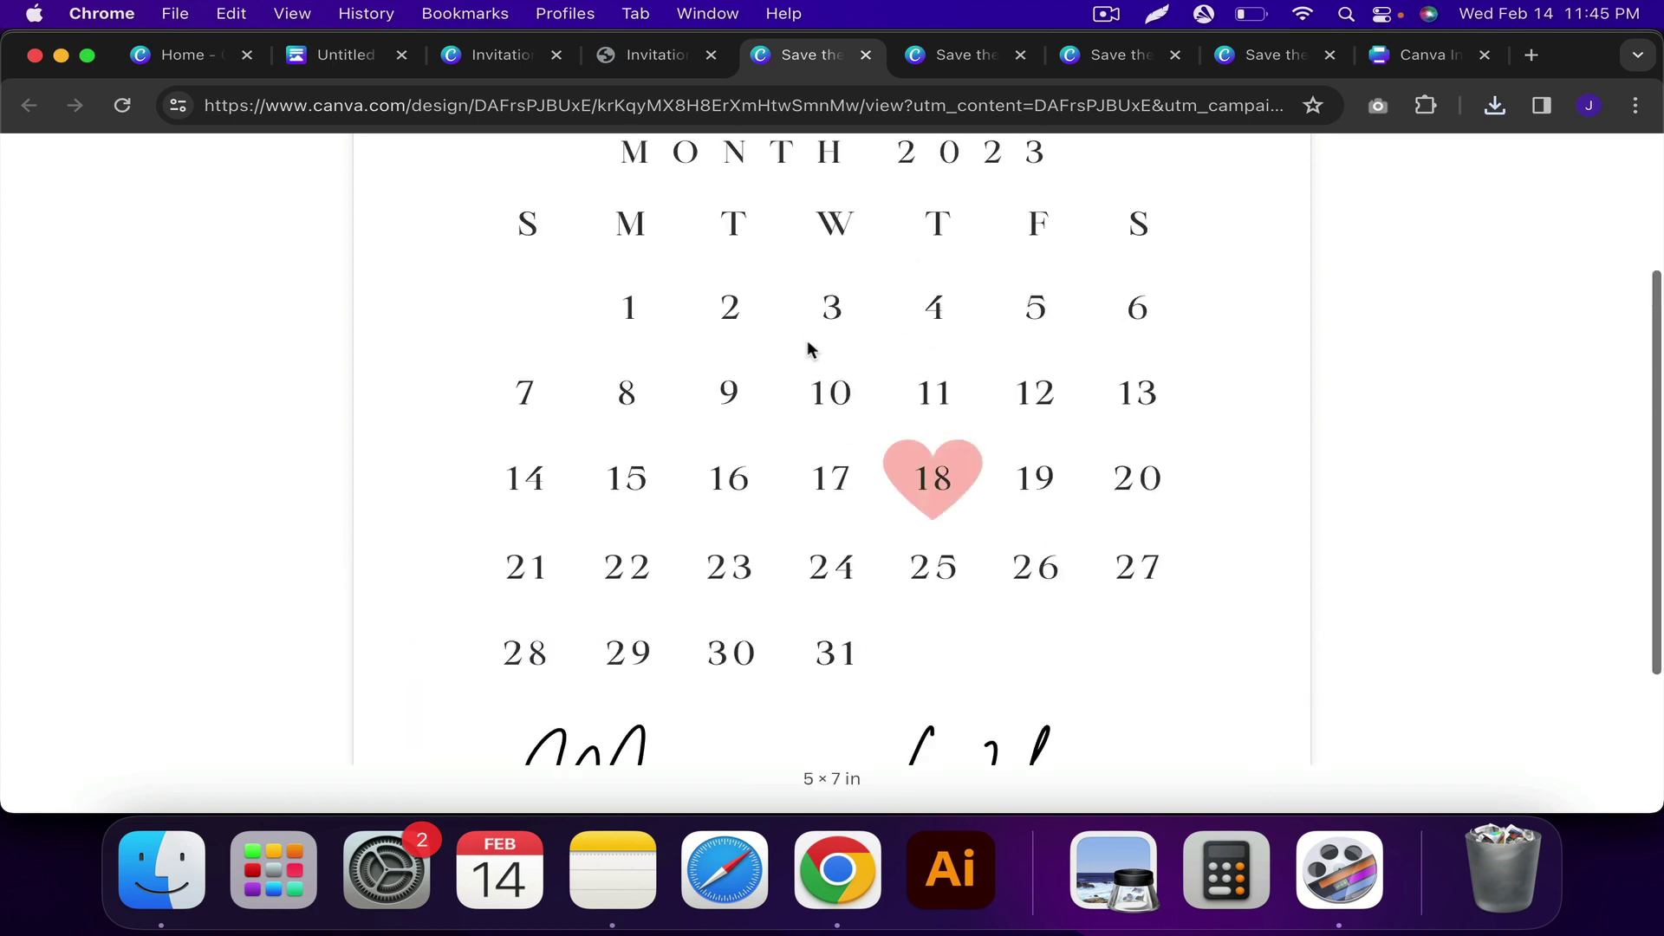
click(950, 70)
scroll(933, 389, down, 5)
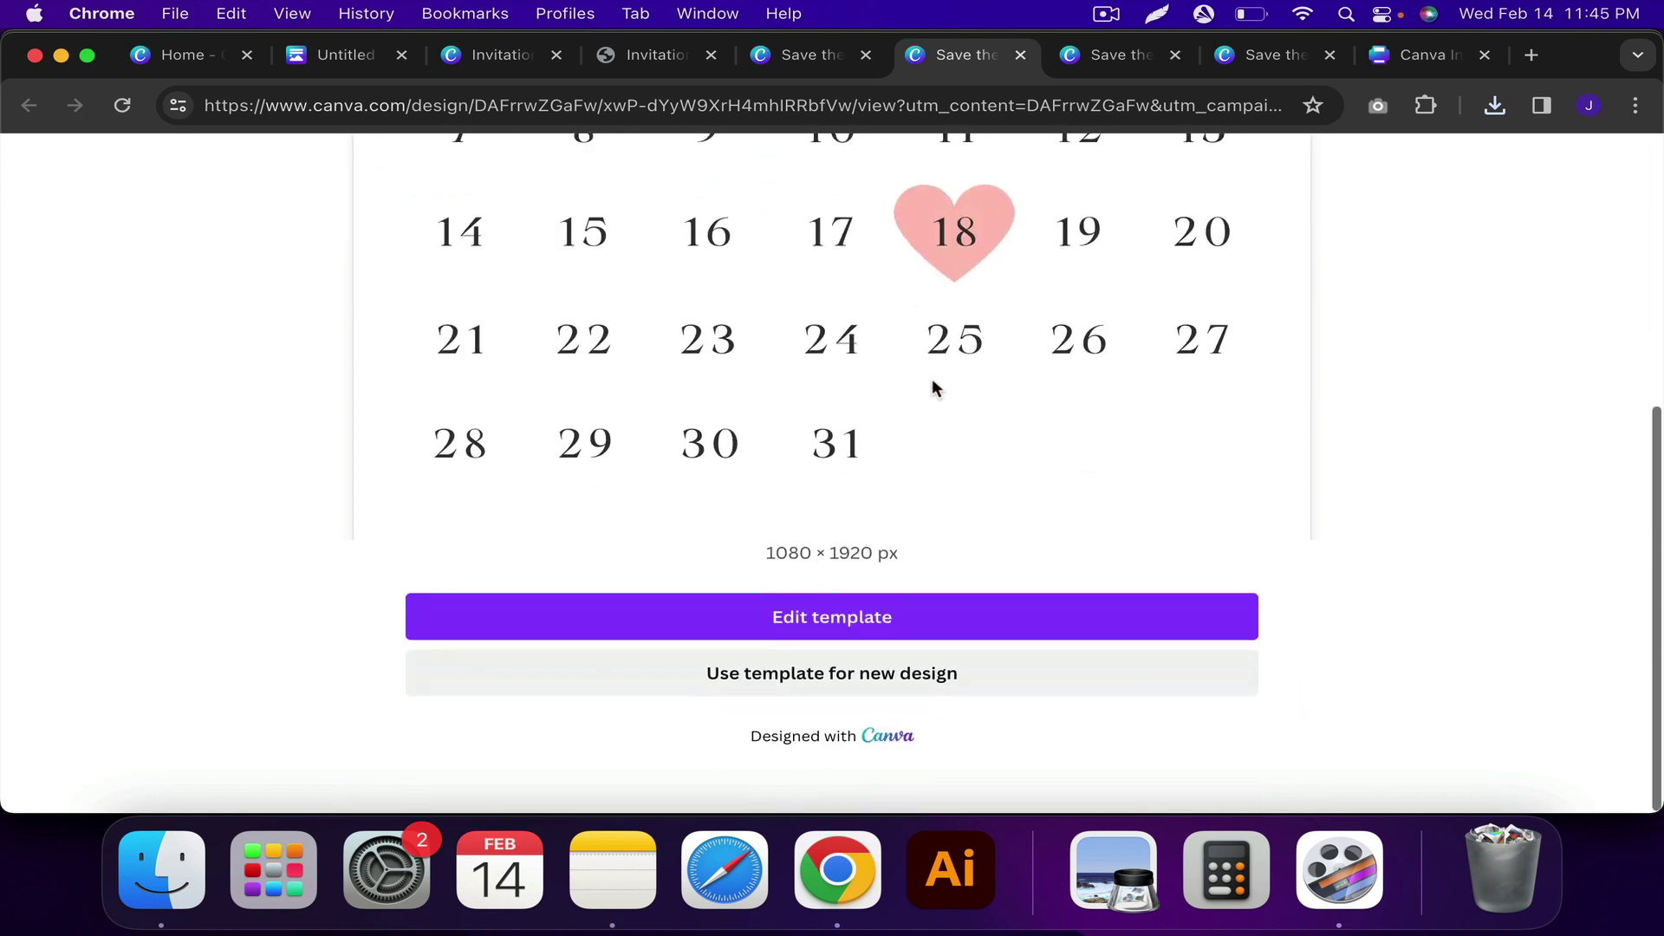
scroll(939, 454, up, 5)
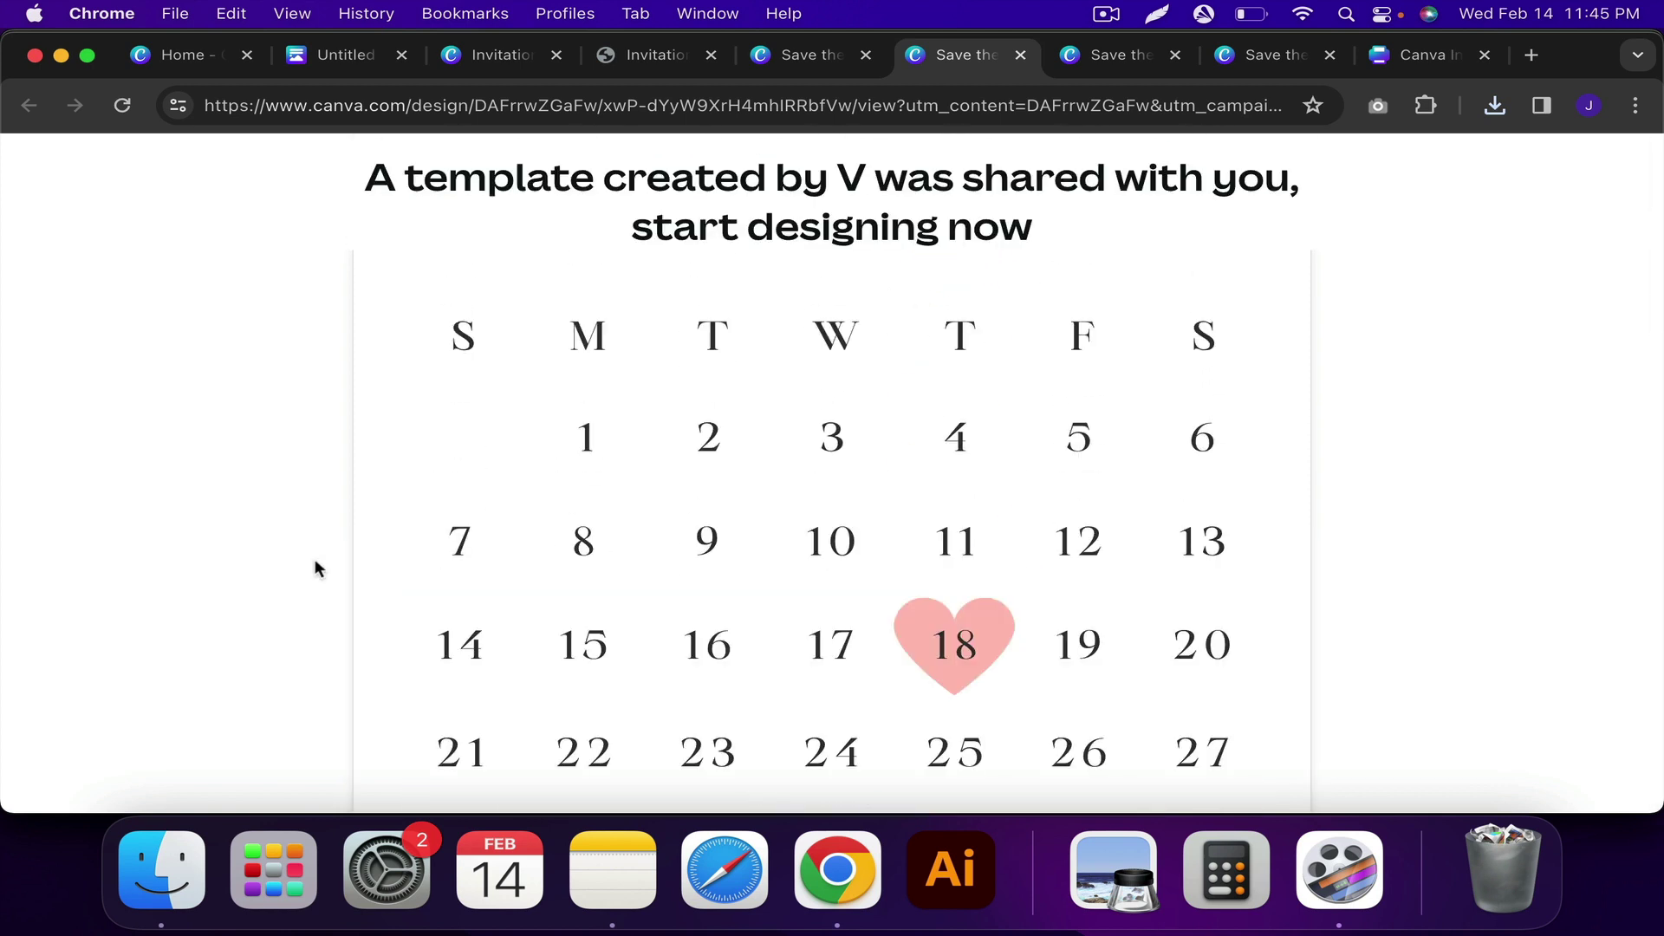
scroll(315, 568, down, 5)
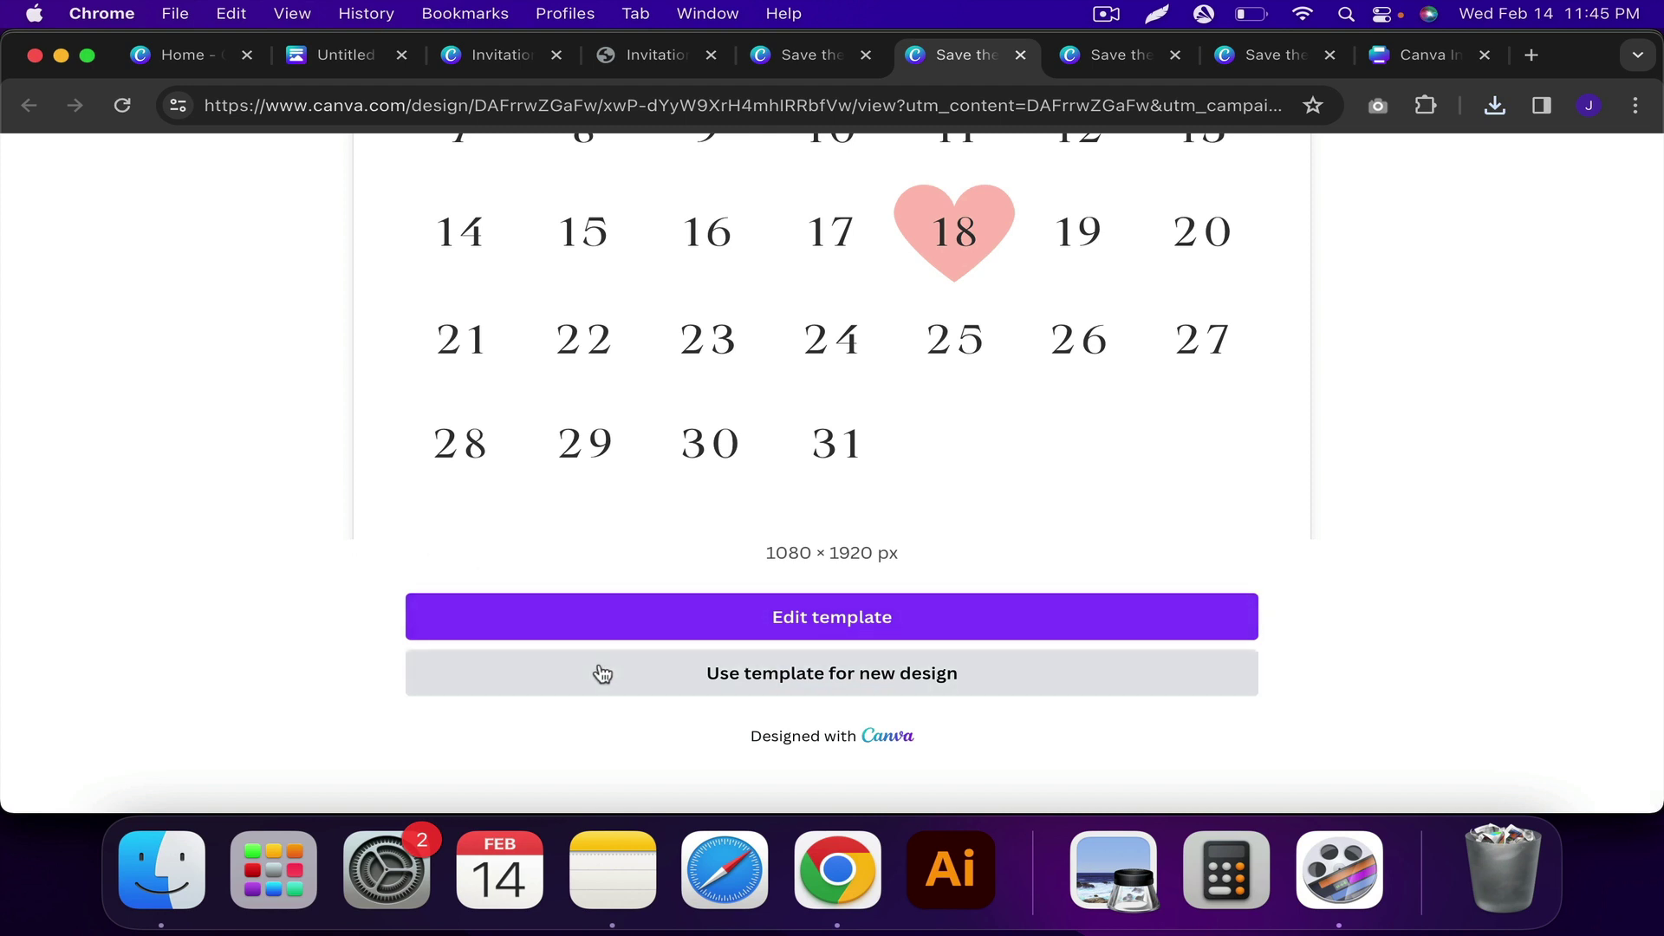
- Copy the web address of the 1080 x 1920 px template page and open it in an Incognito window
click(610, 107)
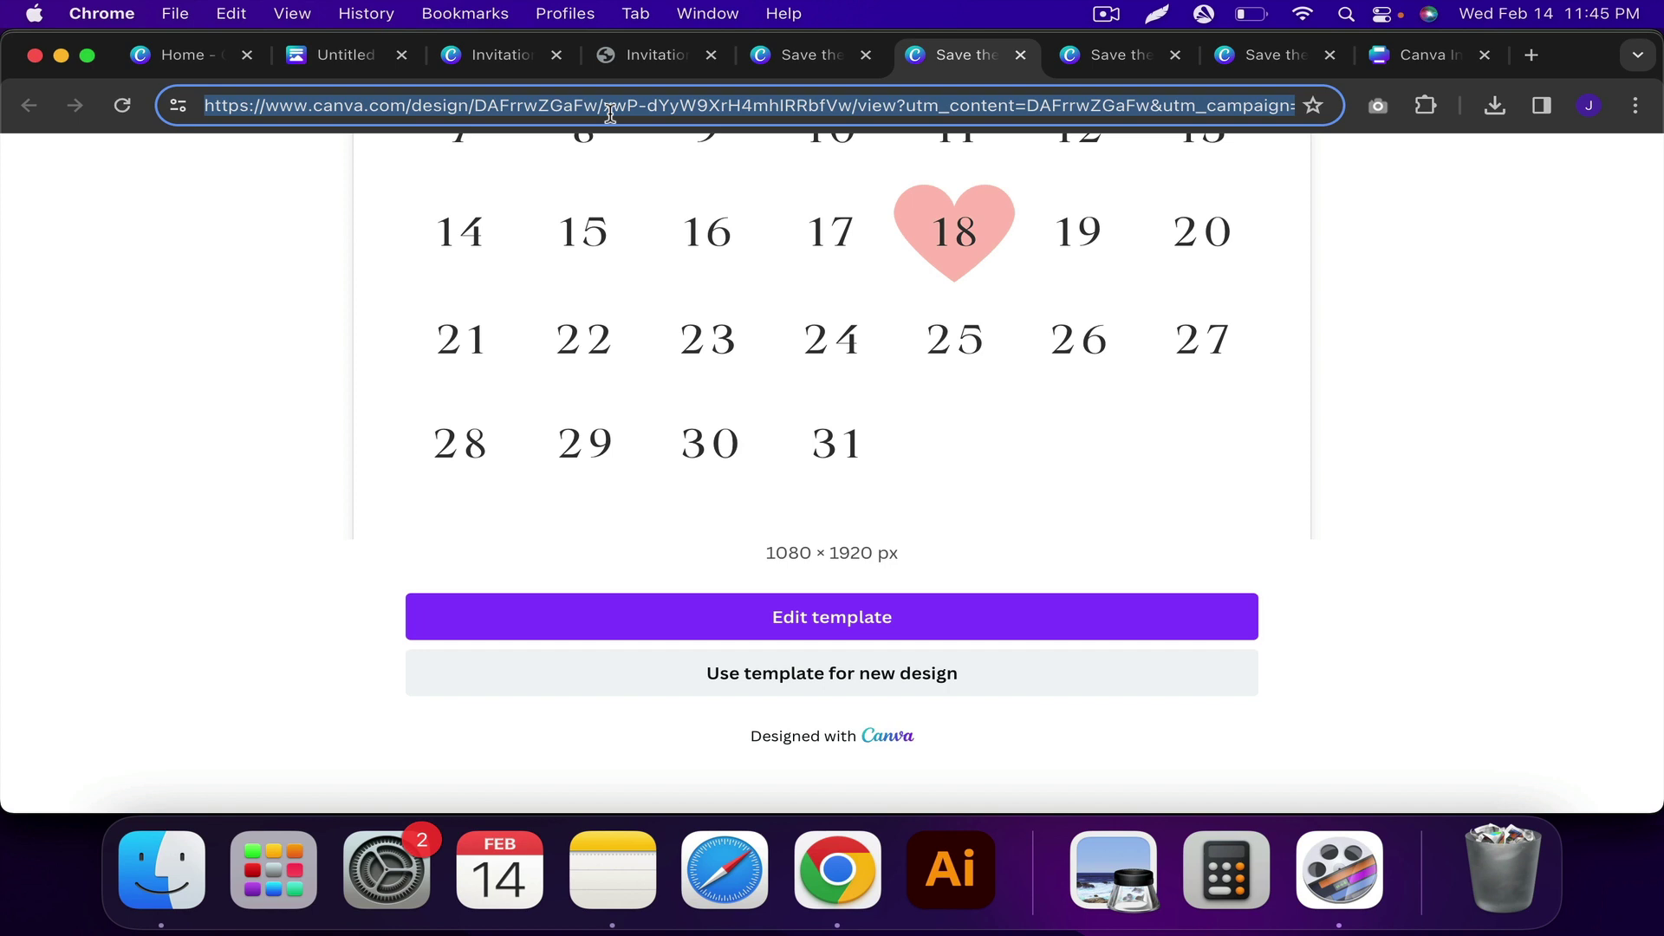
key(super+c)
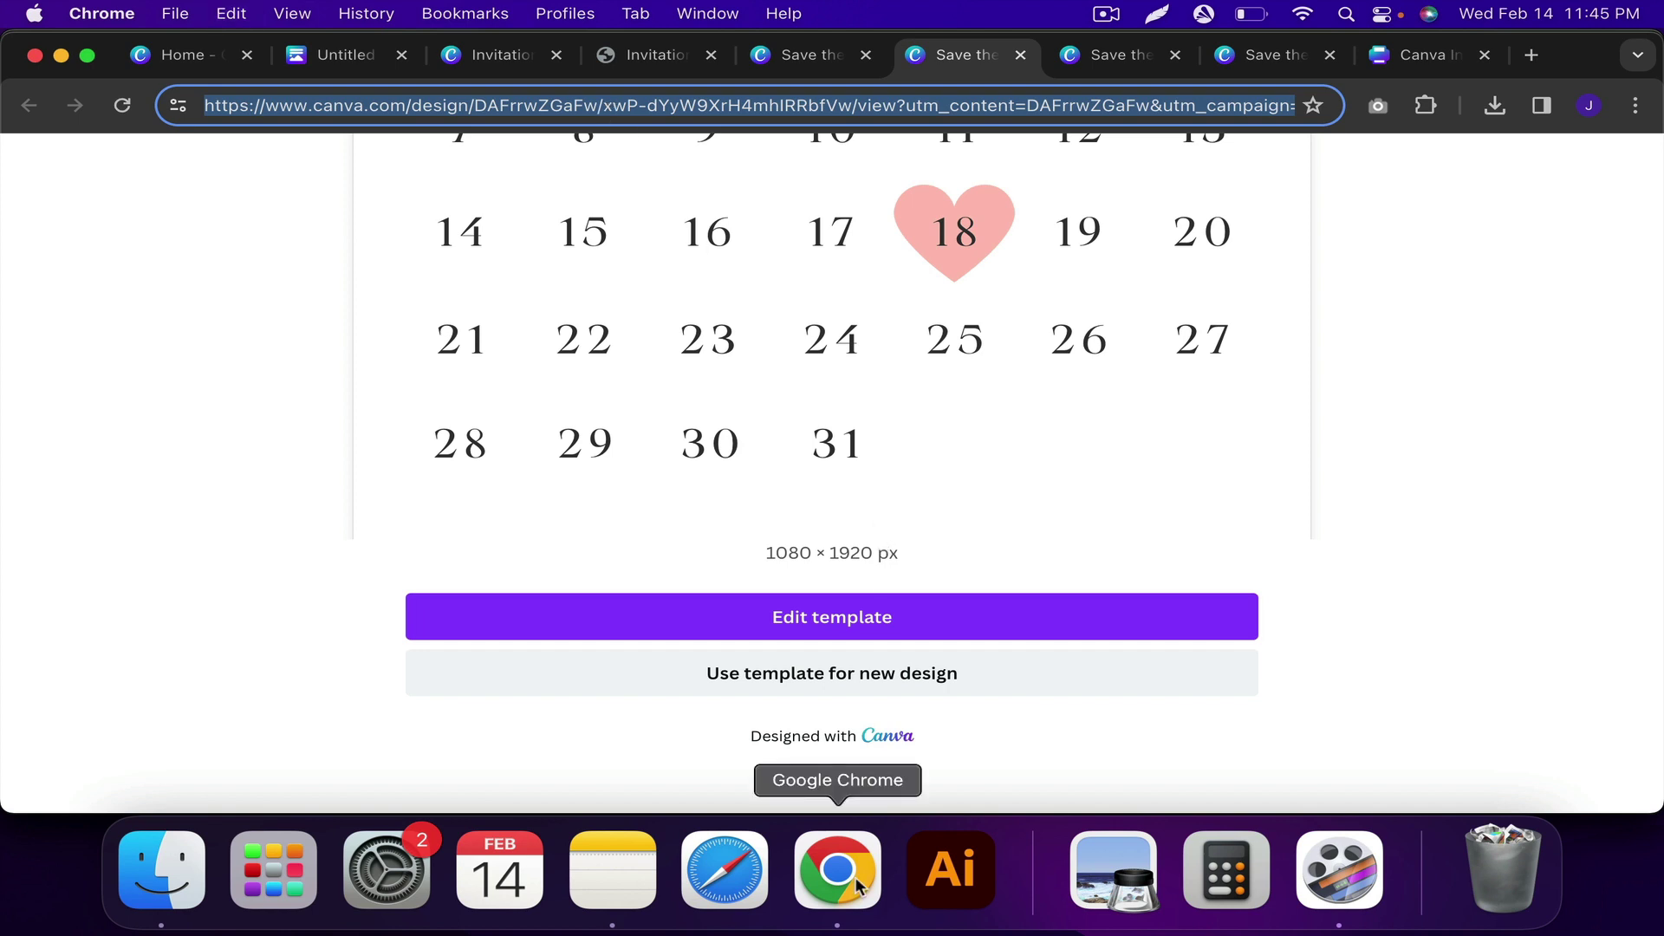
click(860, 851)
drag(860, 851, 881, 648)
click(880, 648)
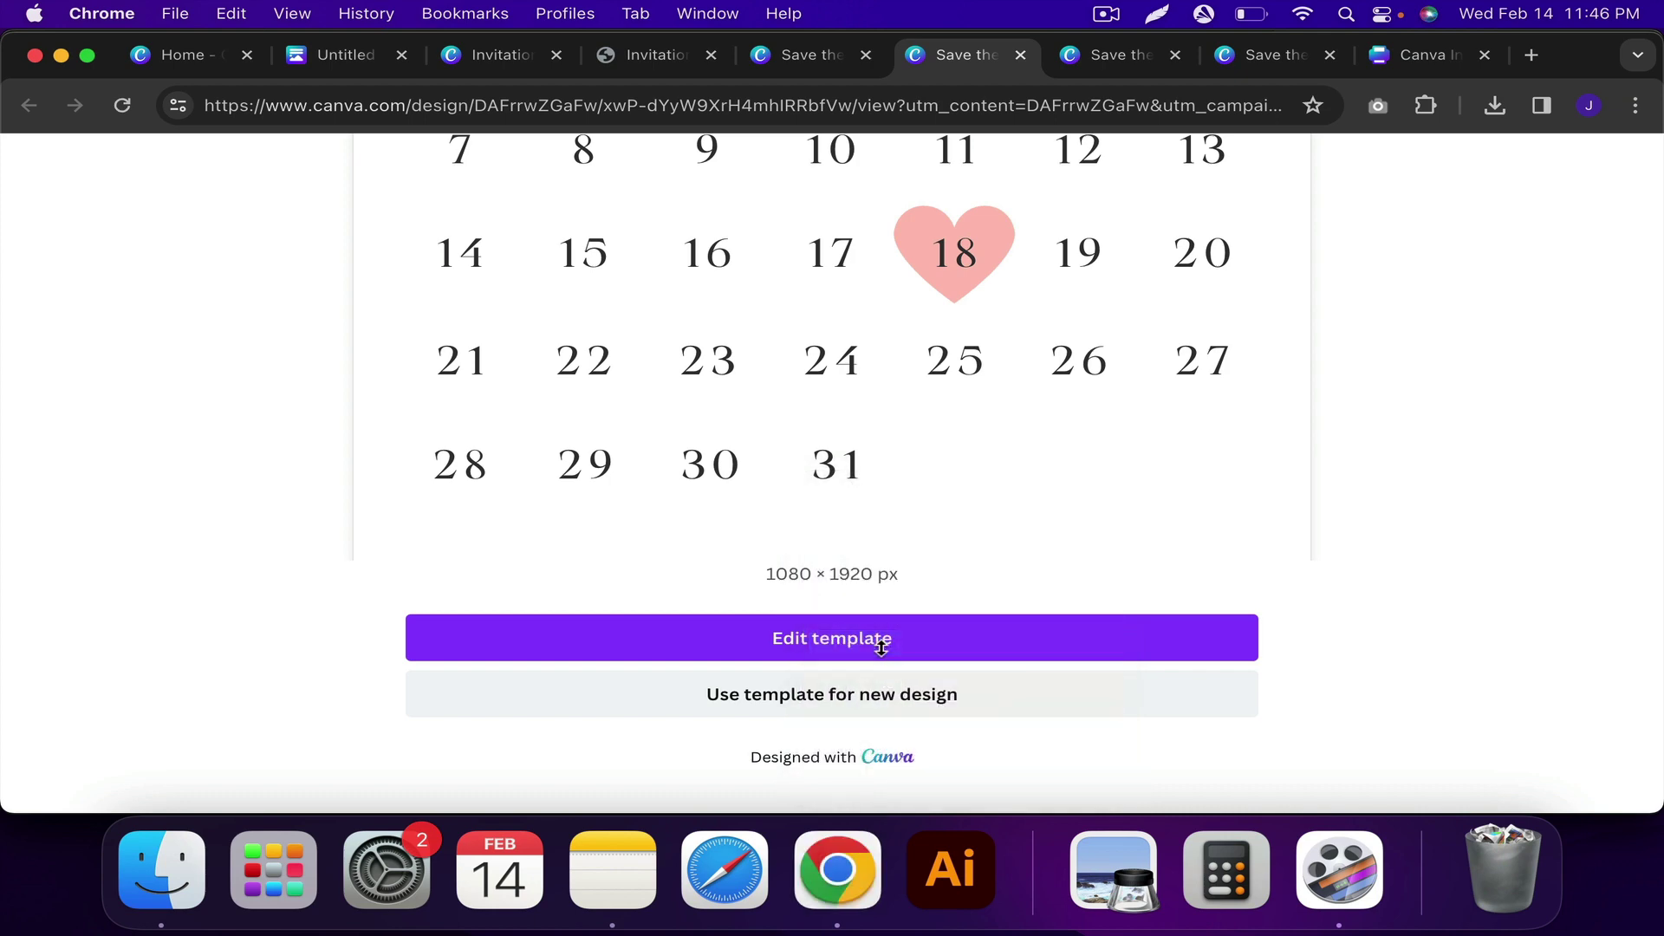
key(super+v)
click(686, 157)
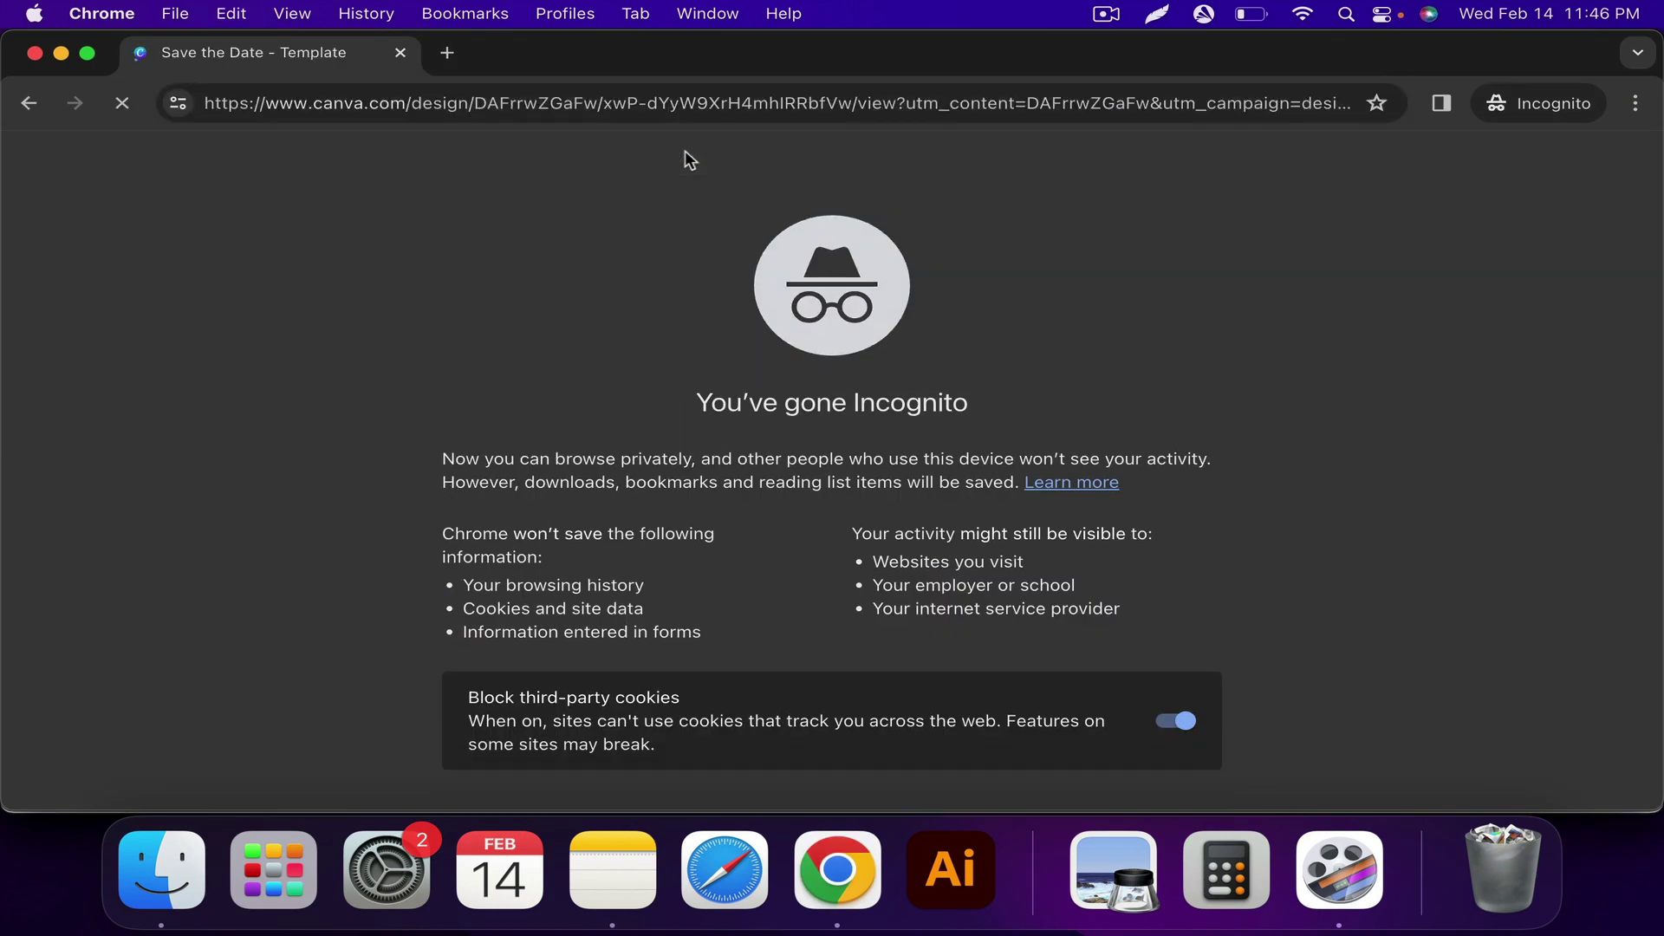
scroll(672, 385, down, 5)
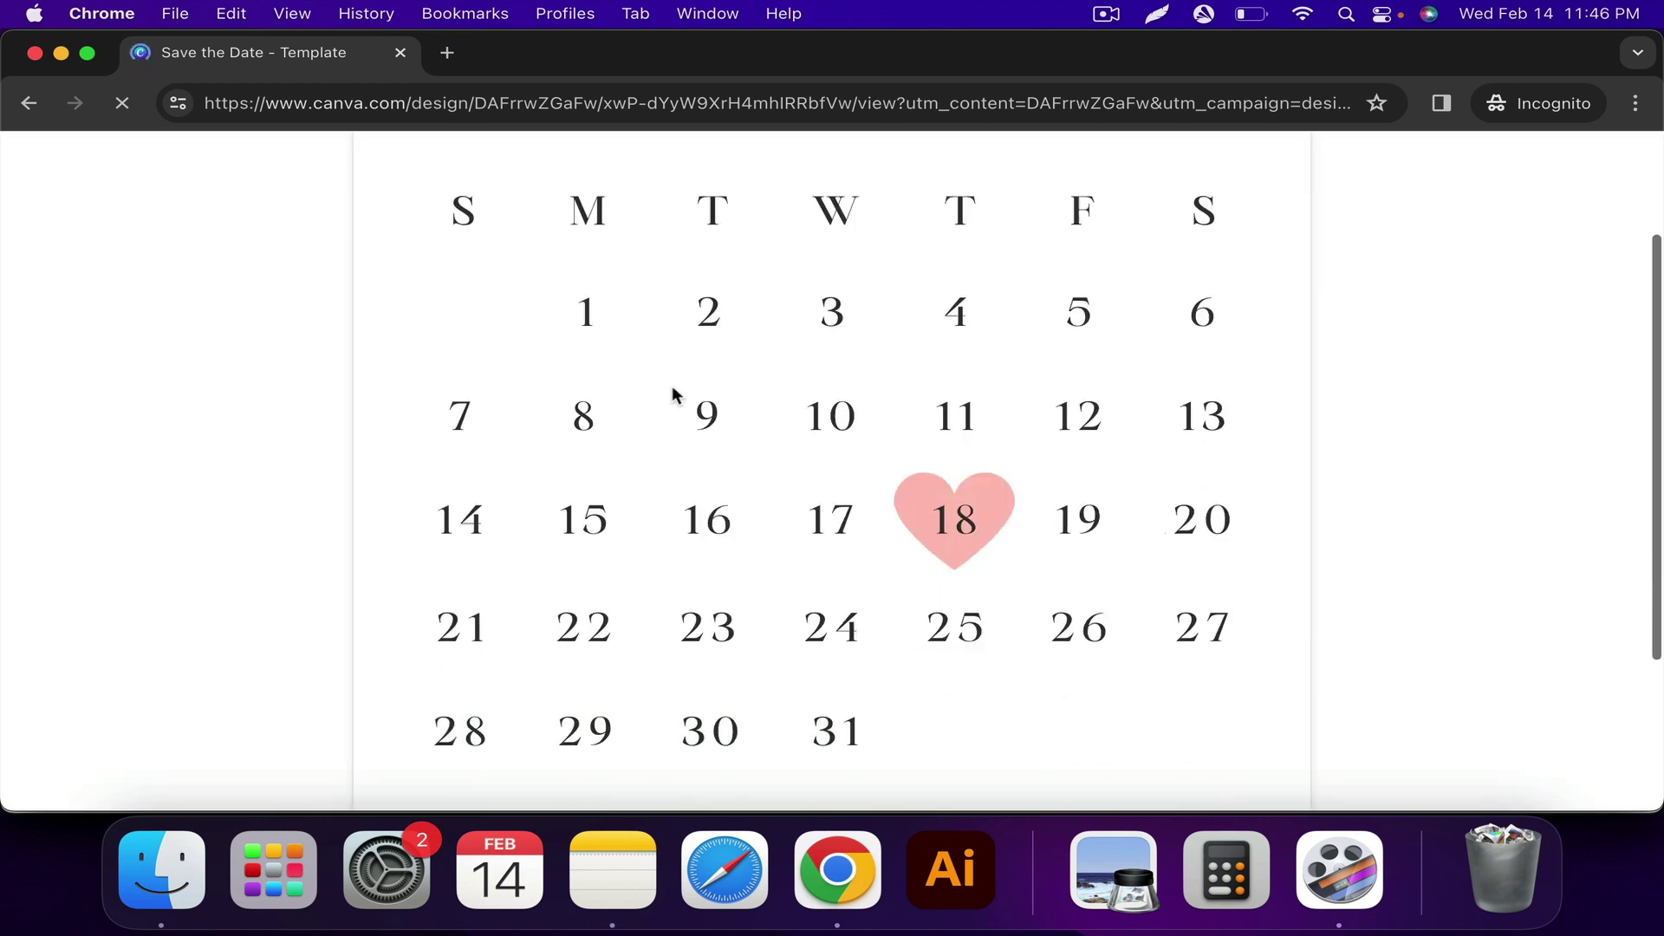